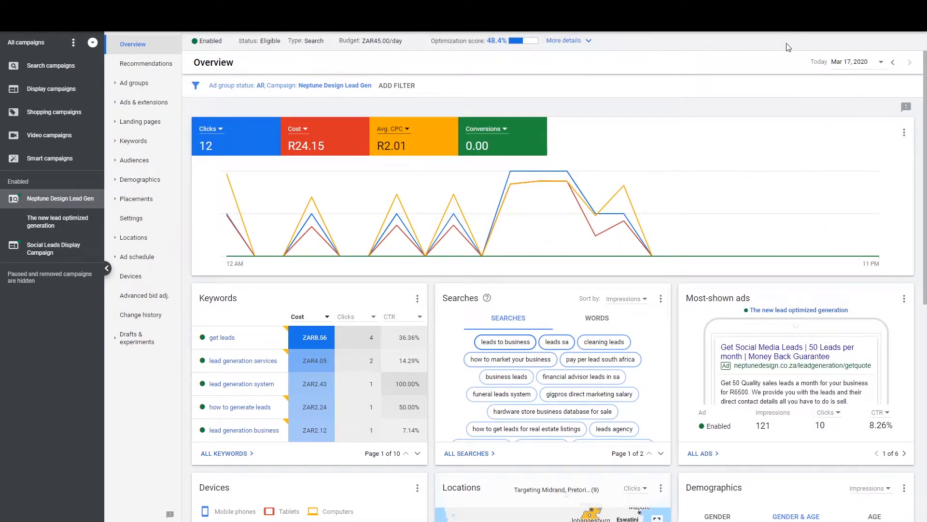
Step: Replace the car insurance Google search with a search for 'home insurance'
mouse_move(508, 42)
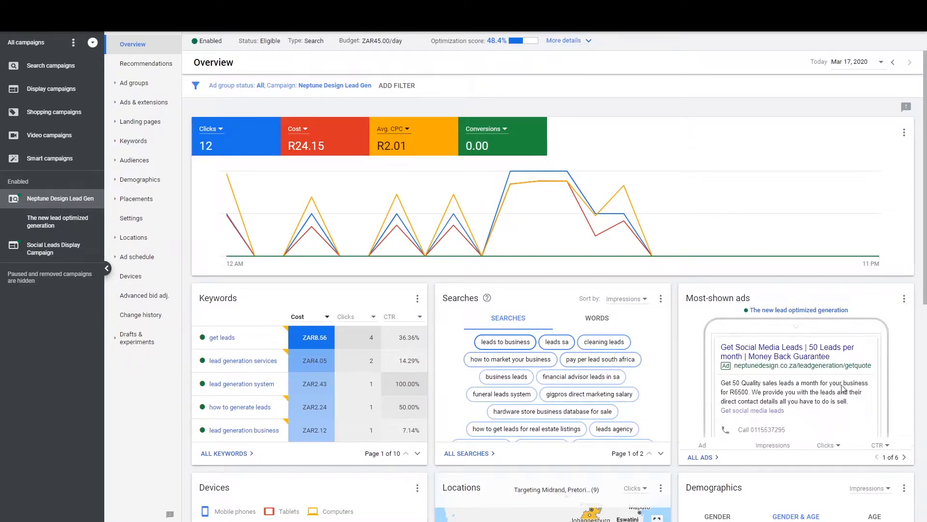
mouse_move(842, 395)
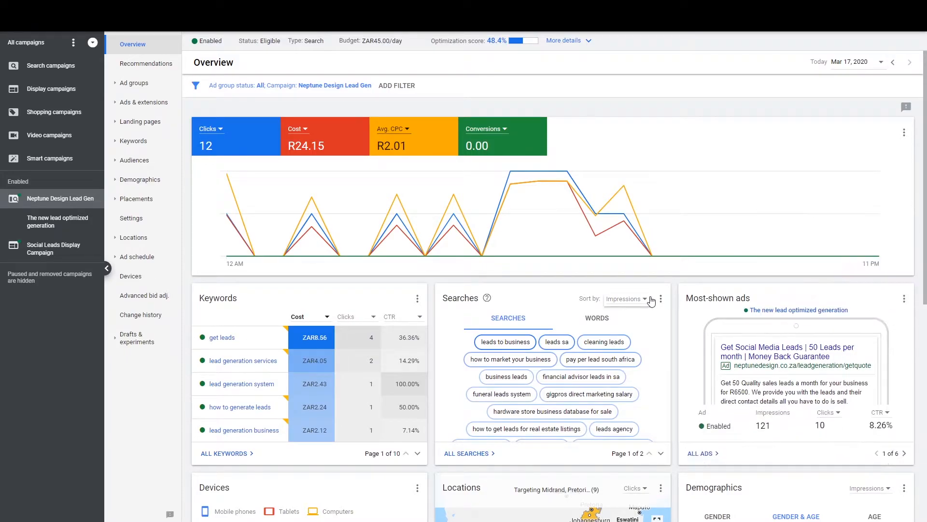
mouse_move(722, 384)
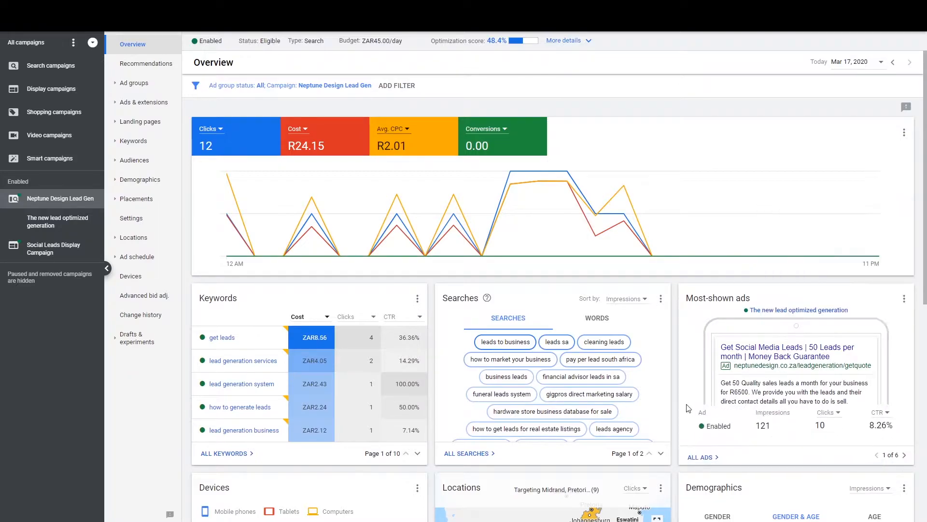
mouse_move(718, 402)
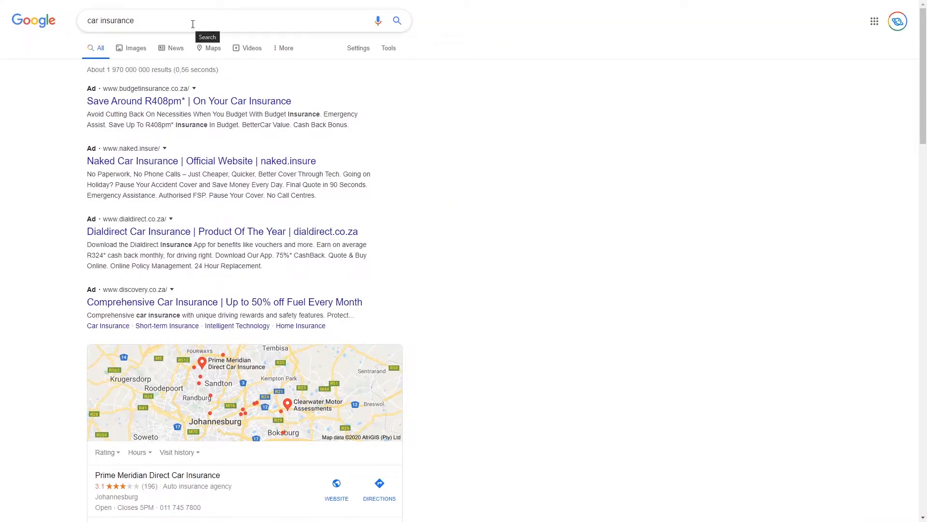
left_click(193, 24)
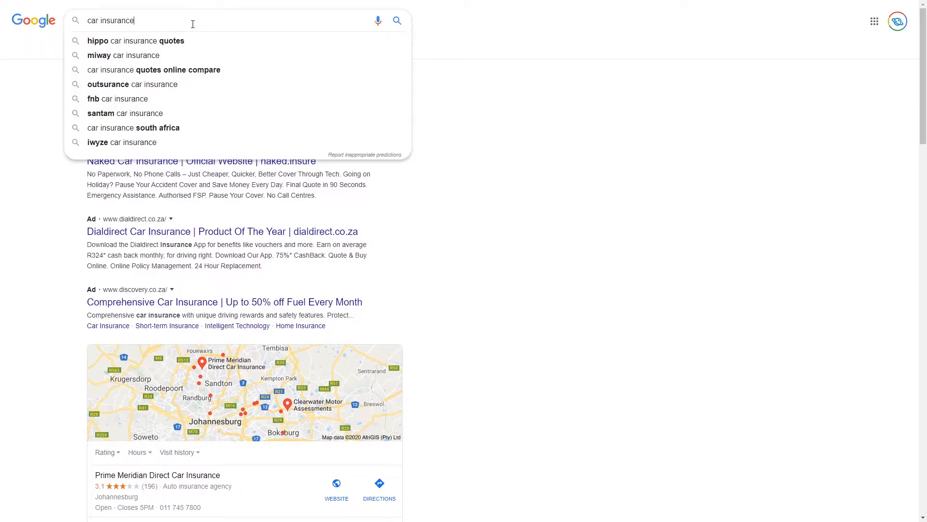
left_click_drag(140, 12, 43, 11)
type("home insura")
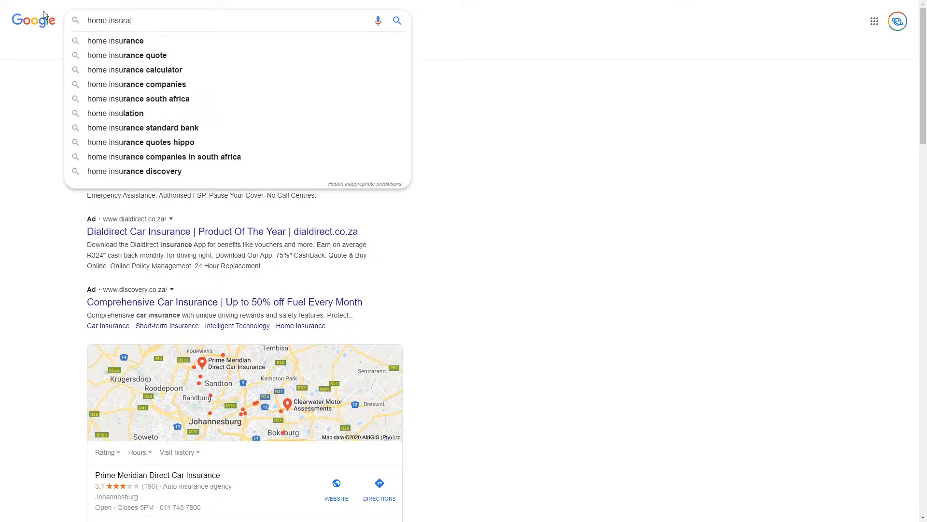
type("nce")
key("Return")
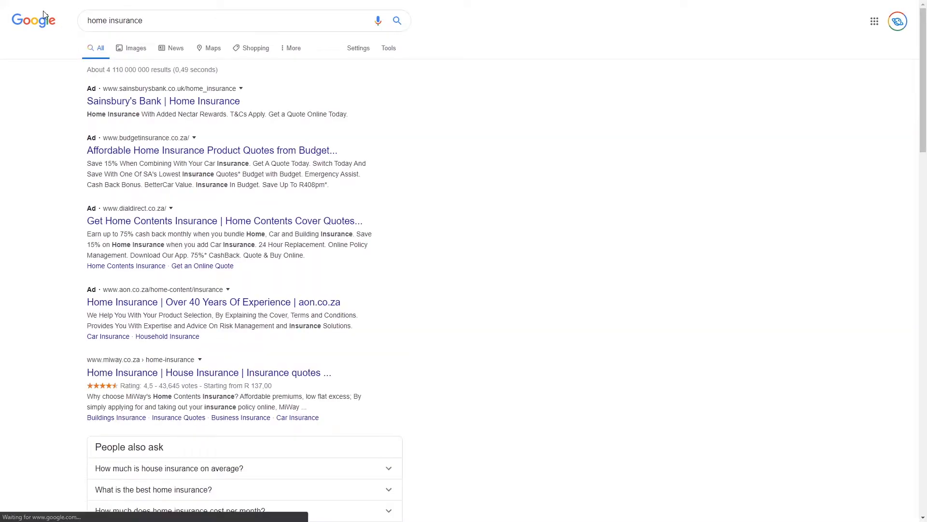
Step: Look over the ads in the home insurance search results
left_click(200, 19)
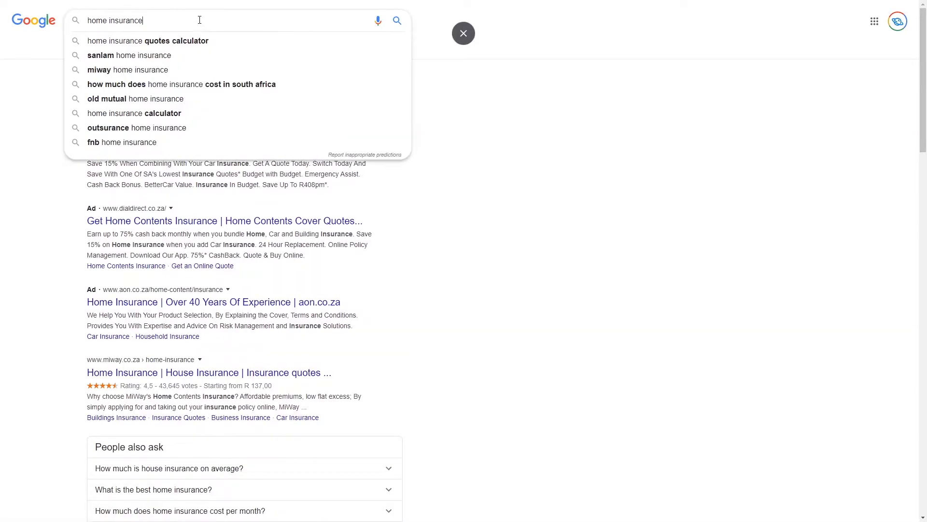
left_click(652, 176)
left_click(223, 103)
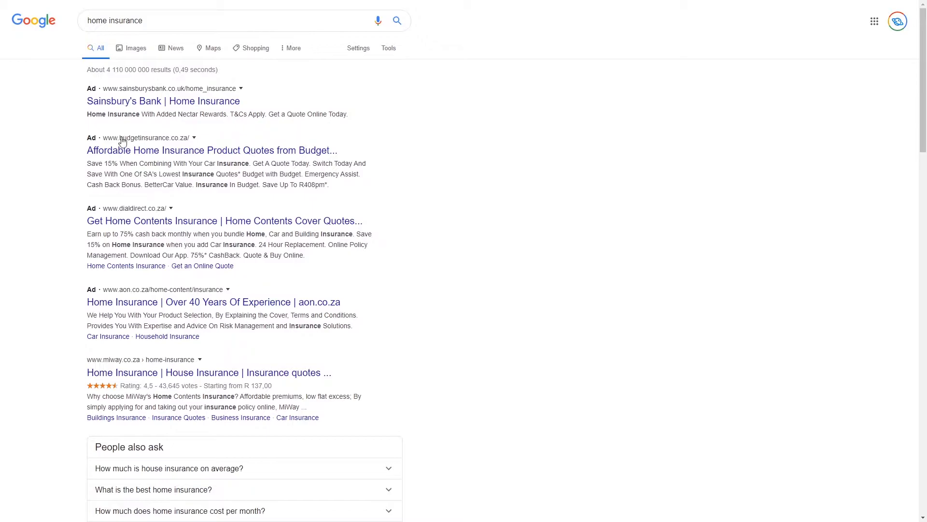
scroll(142, 287, "down", 2)
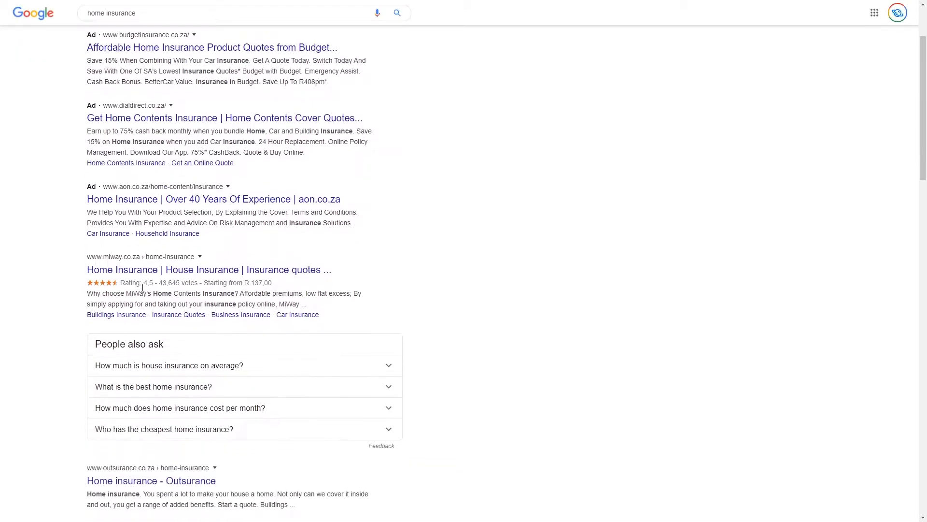
scroll(143, 287, "down", 5)
scroll(90, 133, "up", 8)
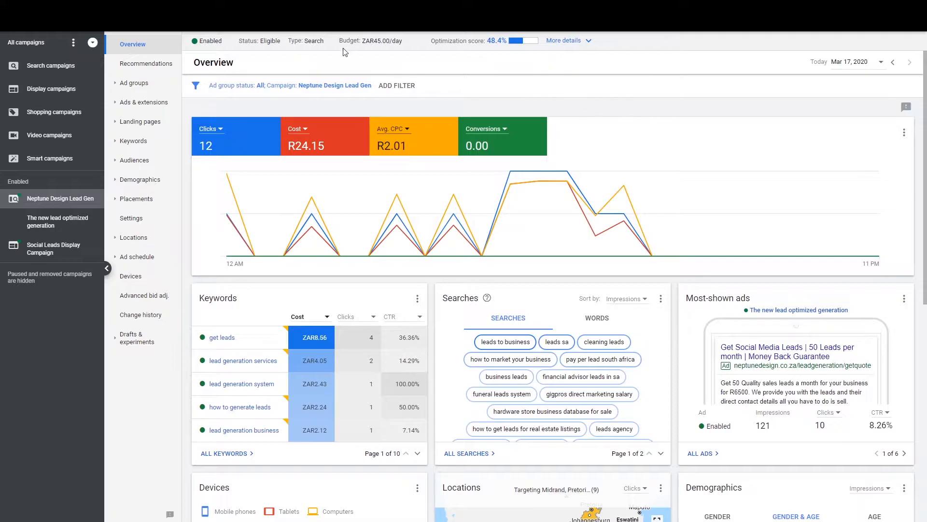
Step: From Search campaigns, go to the Campaigns table and start a new campaign
left_click(38, 67)
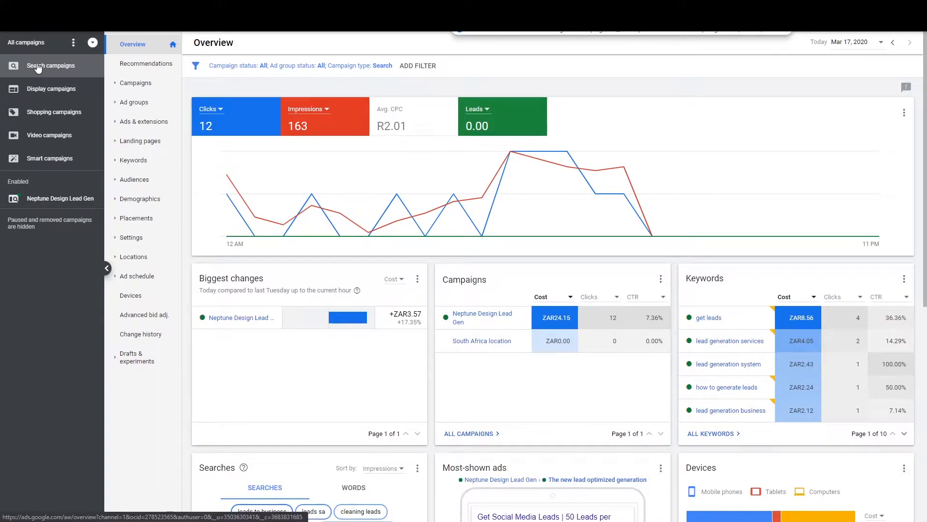
left_click(158, 90)
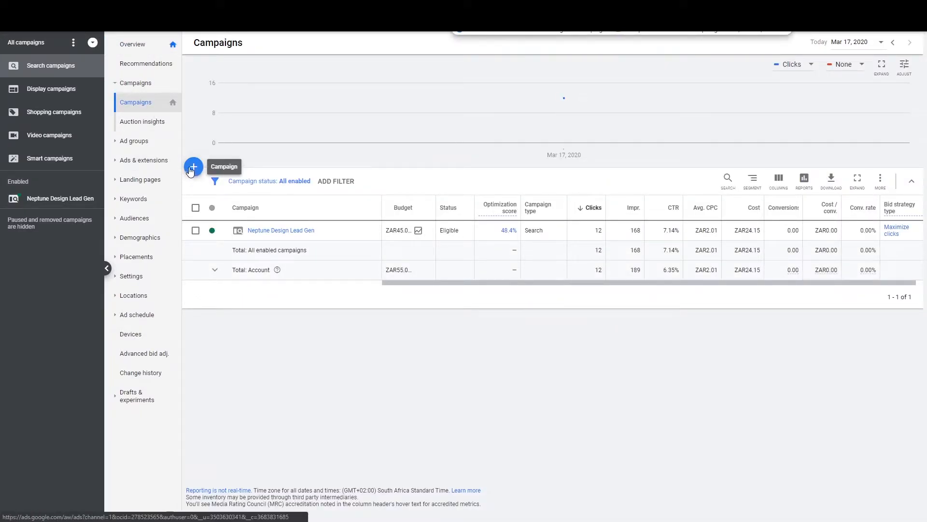
left_click(194, 168)
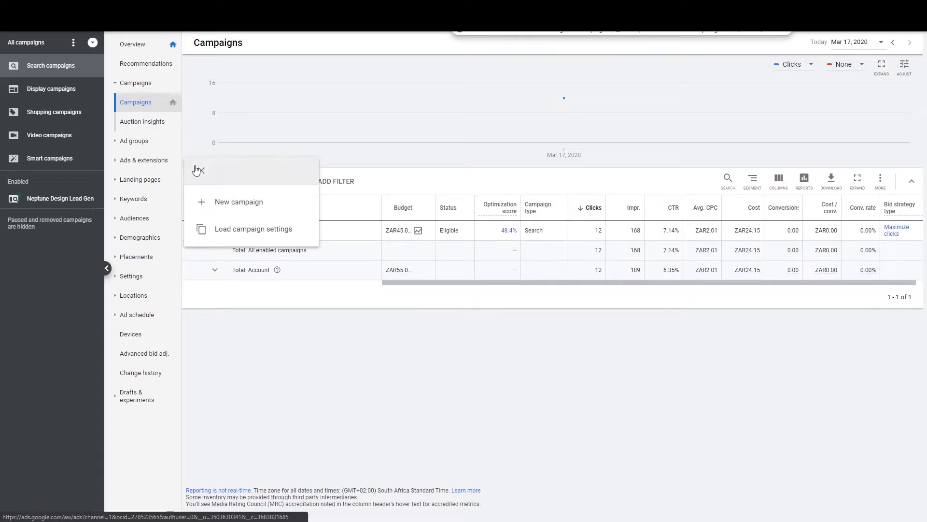
left_click(236, 203)
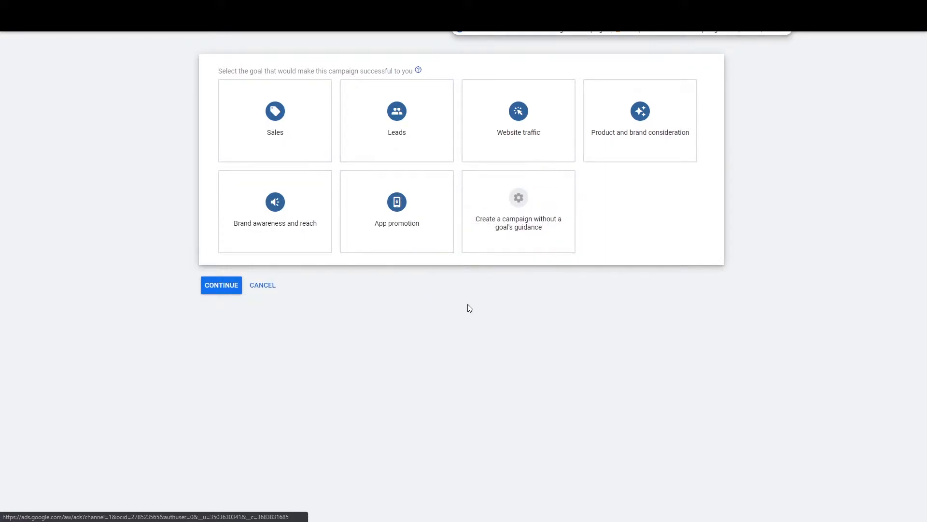
Step: Pick Website traffic as the new campaign's goal
left_click(558, 118)
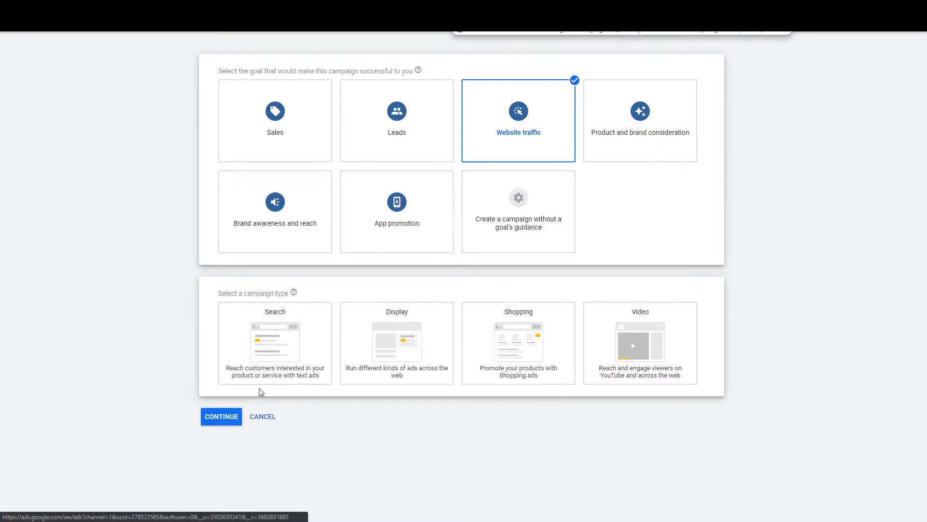
left_click(264, 344)
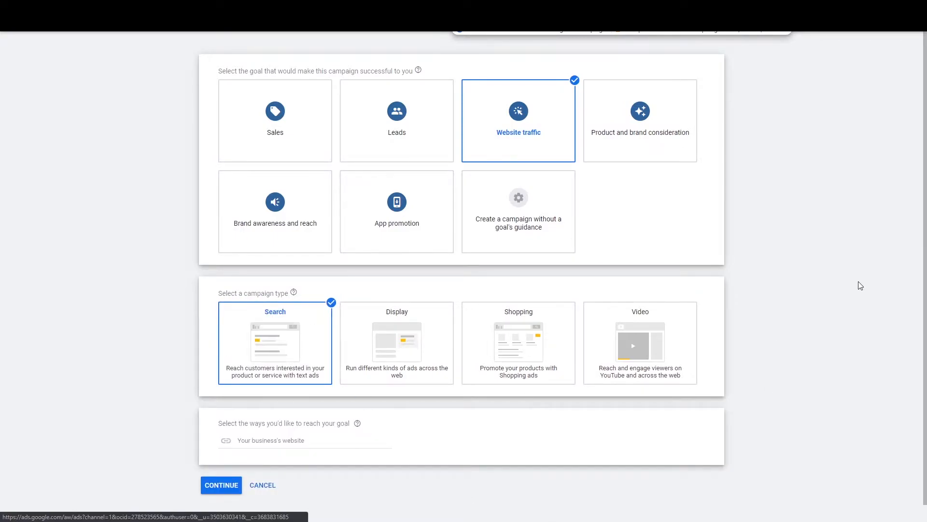
left_click(300, 444)
type("www")
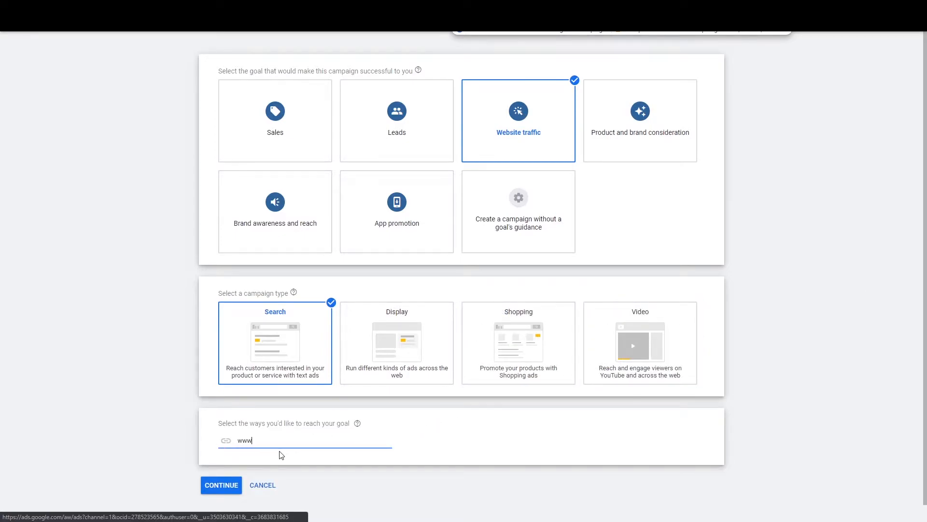
type(".neptunedesign.co.za")
left_click(824, 322)
scroll(350, 498, "down", 1)
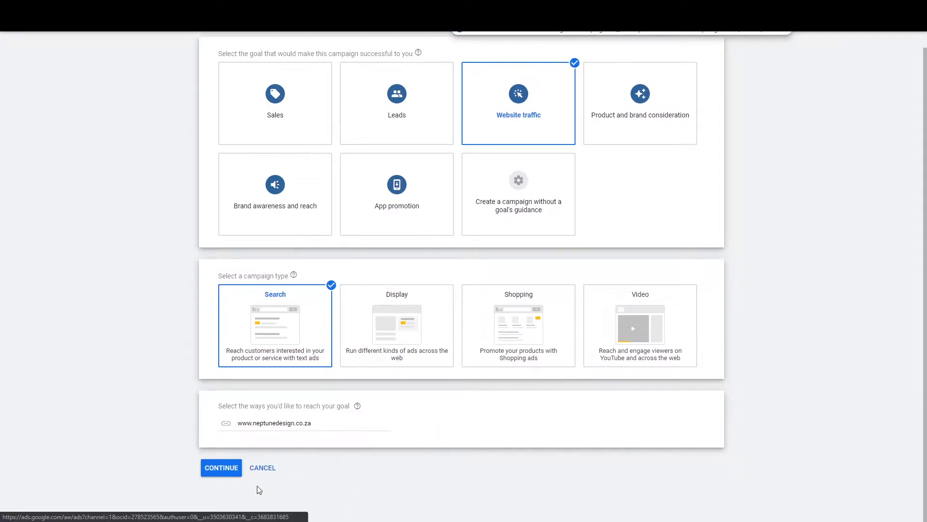
left_click(227, 476)
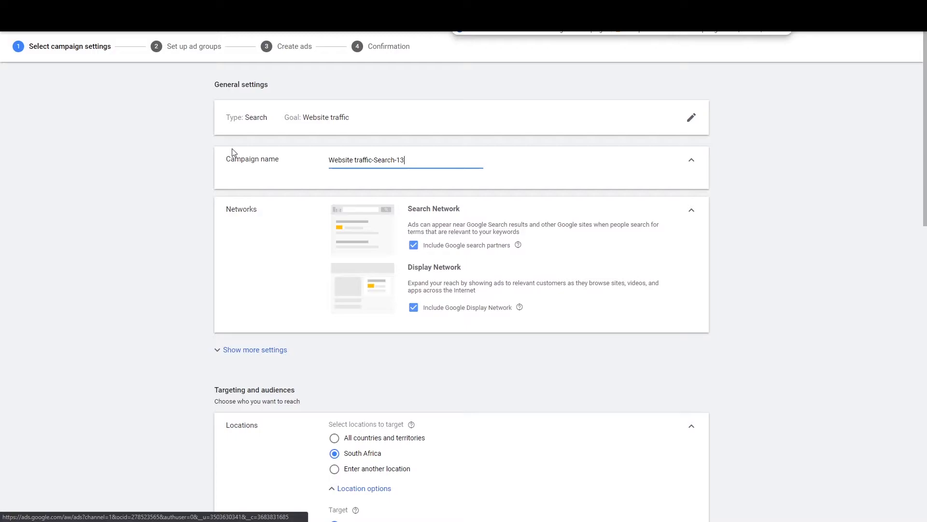
Step: Replace the default name Website traffic-Search-13 with 'Youtube Campaign 2'
left_click_drag(406, 160, 277, 160)
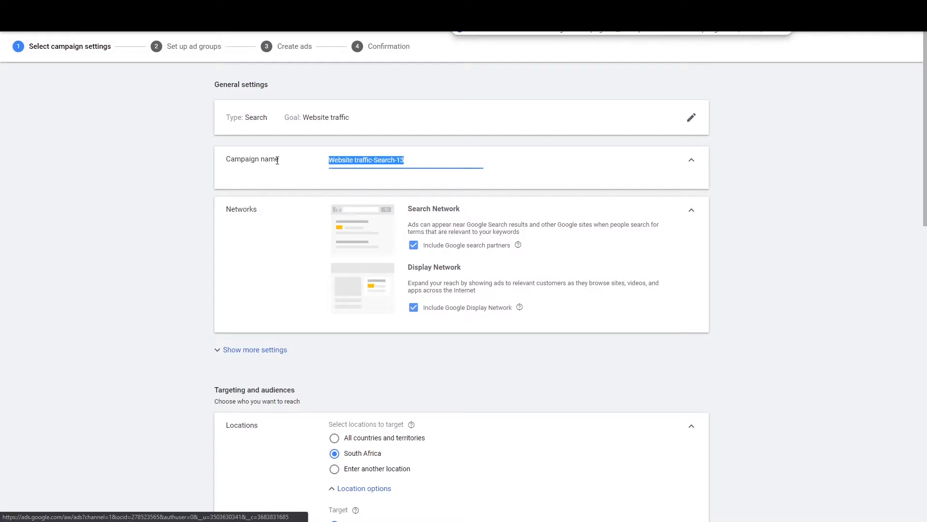
type("Y")
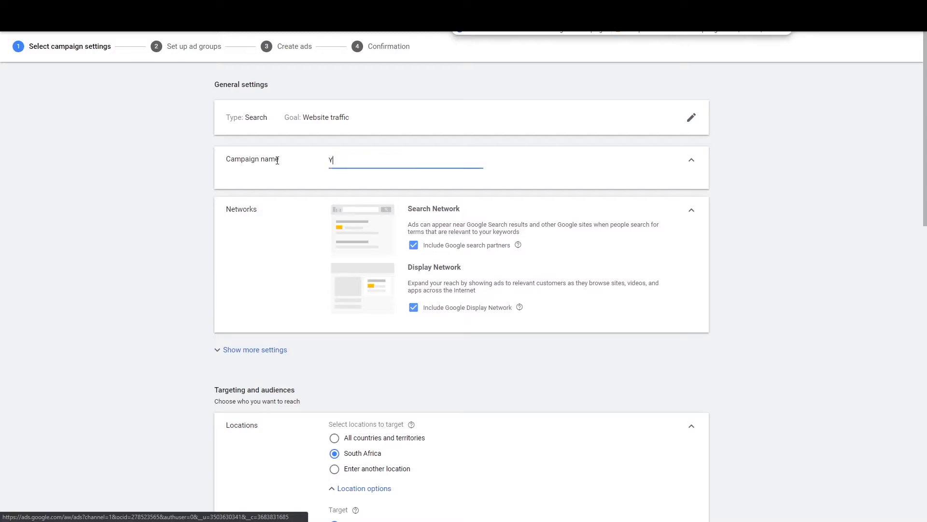
type("outube Campaign2 2")
left_click(811, 193)
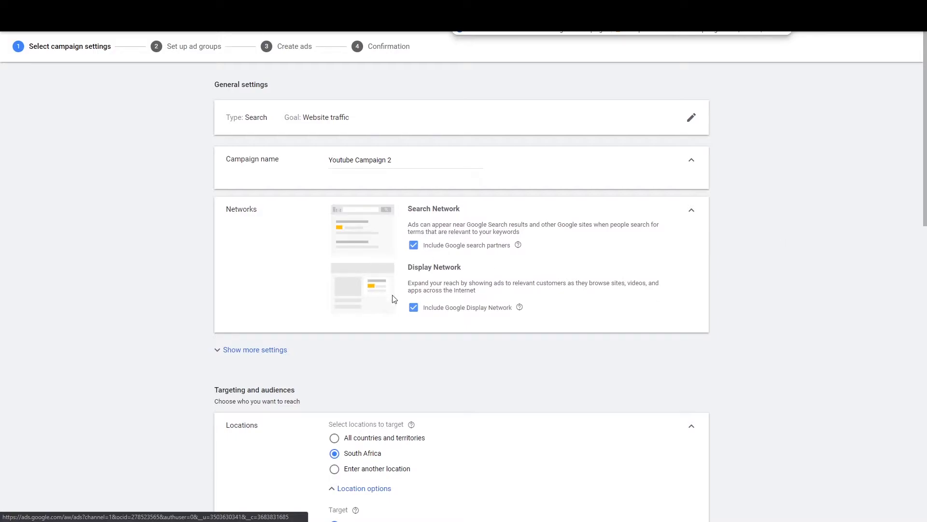
Step: Turn off the Include Google Display Network option under Networks
left_click(413, 309)
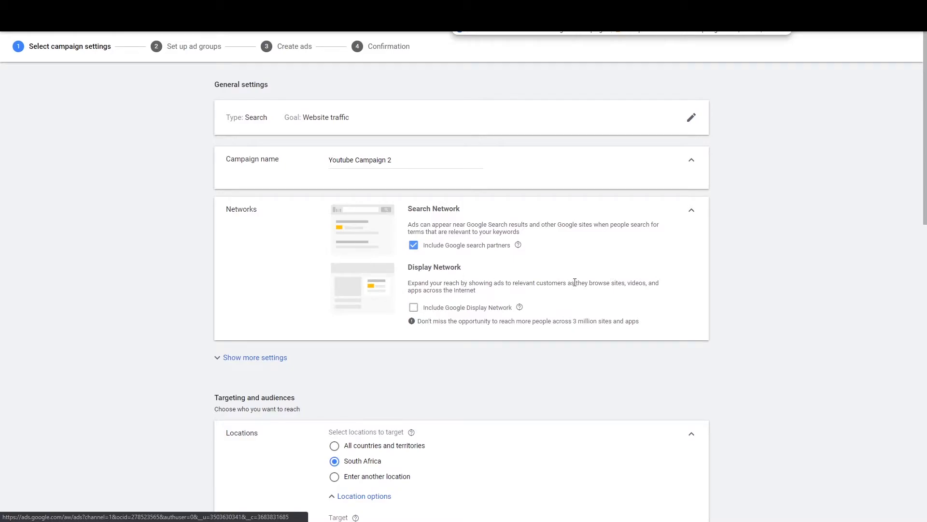
scroll(755, 274, "down", 2)
scroll(475, 270, "up", 2)
left_click(216, 366)
scroll(173, 294, "down", 1)
scroll(173, 295, "down", 1)
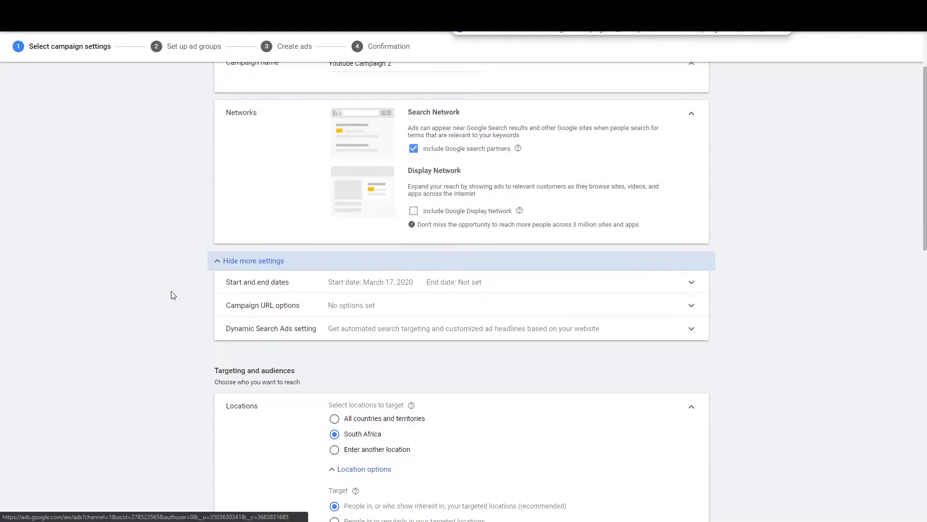
left_click(243, 269)
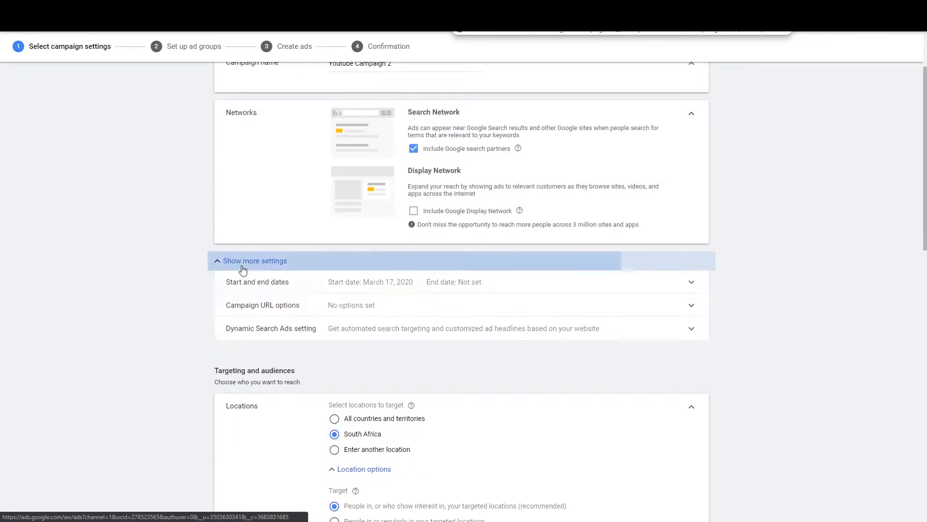
scroll(193, 251, "down", 2)
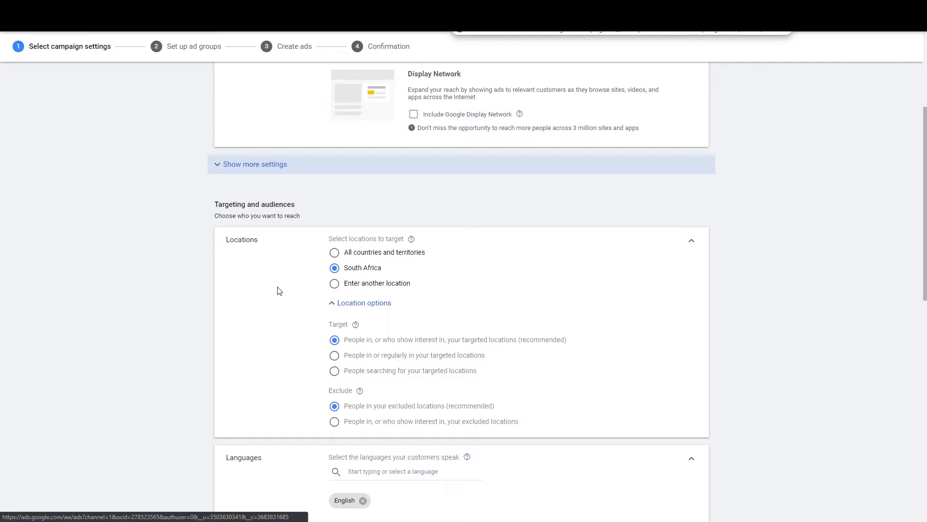
Step: Switch to custom locations and target Sandton and Bedfordview, Gauteng
left_click(379, 287)
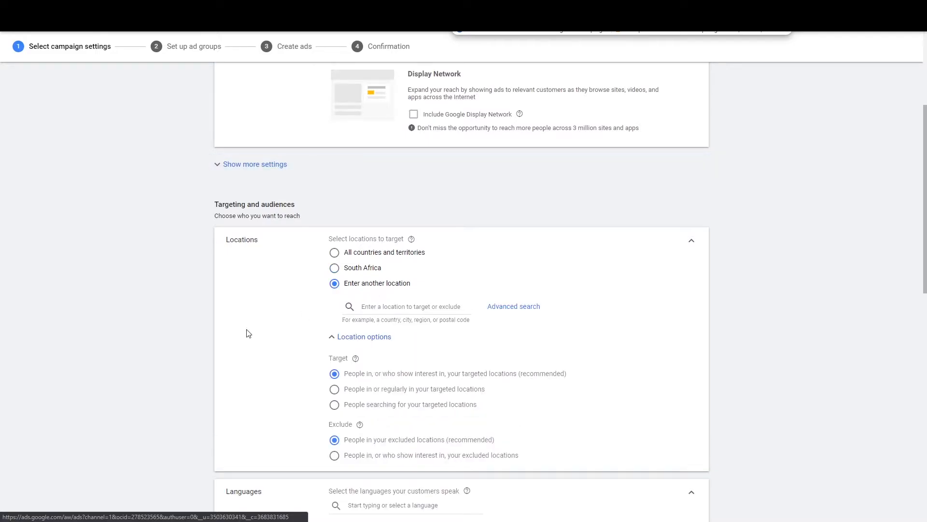
left_click(395, 305)
type("sandton")
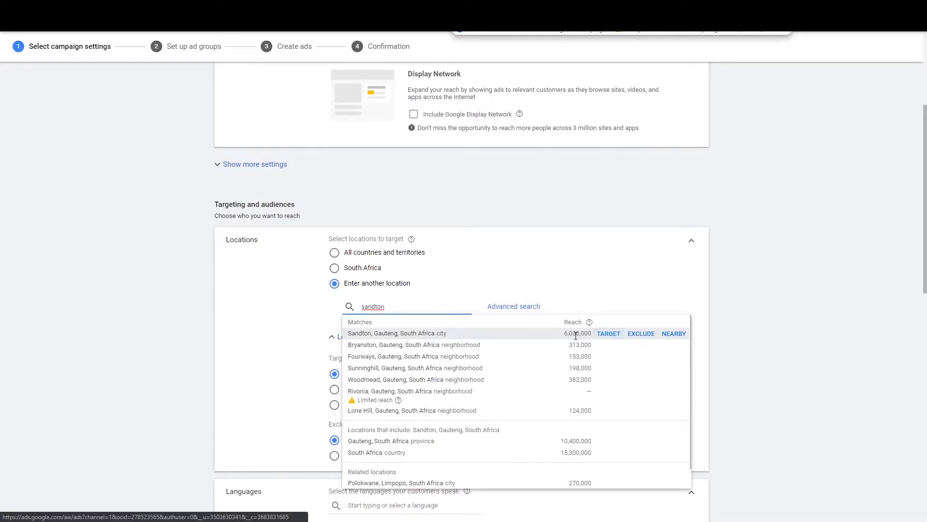
left_click(608, 334)
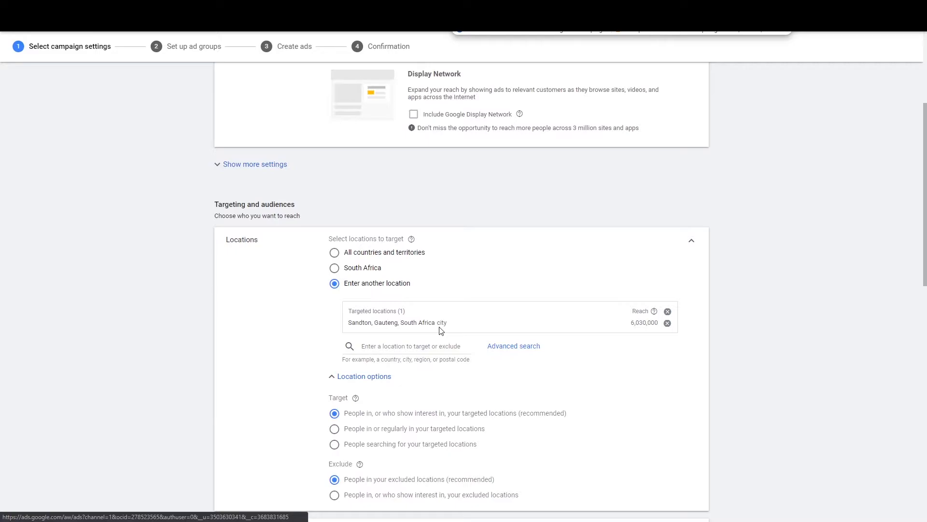
left_click(424, 343)
type("Bedfordview")
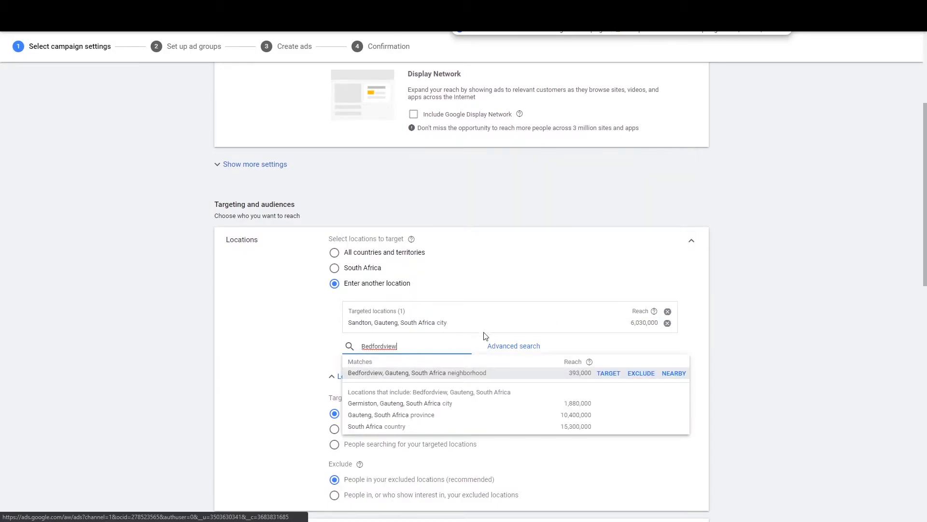
left_click(608, 373)
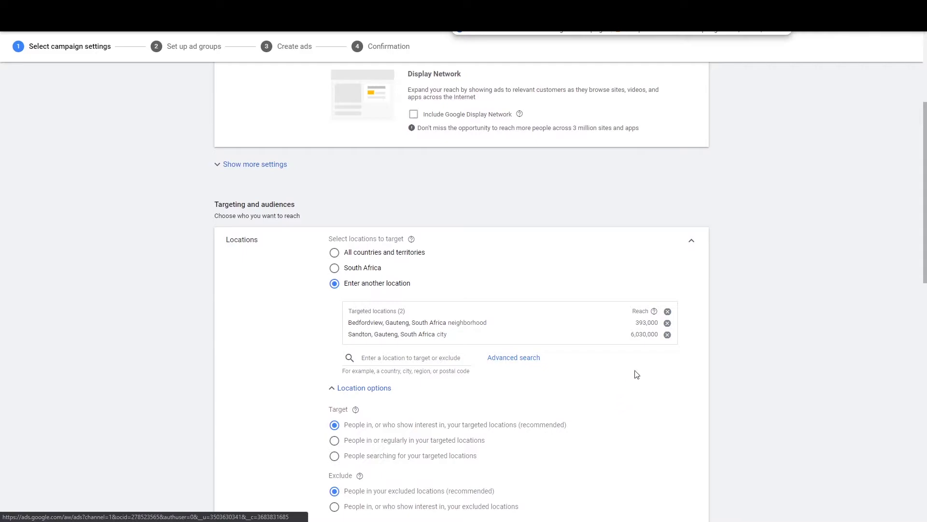
Step: Add Germiston, Gauteng as an excluded campaign location
left_click(440, 361)
type("germis")
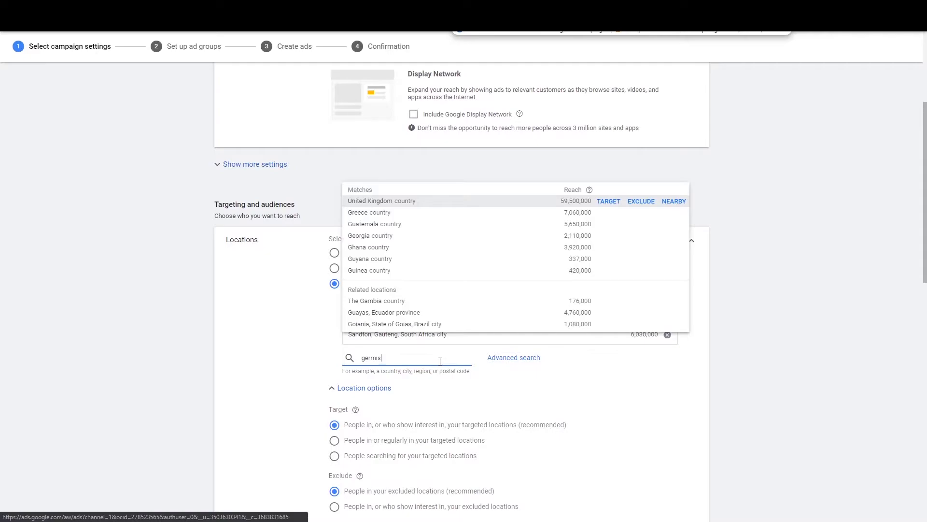
type("tpn")
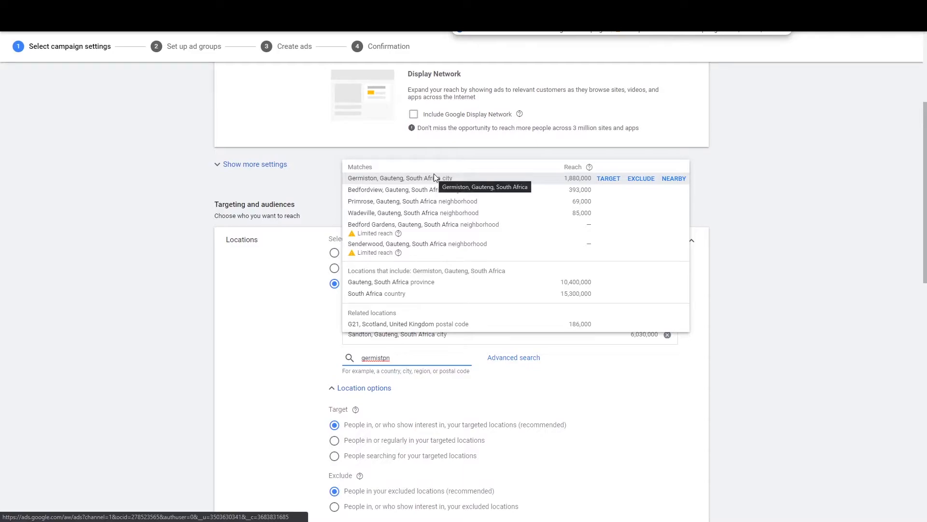
left_click(641, 178)
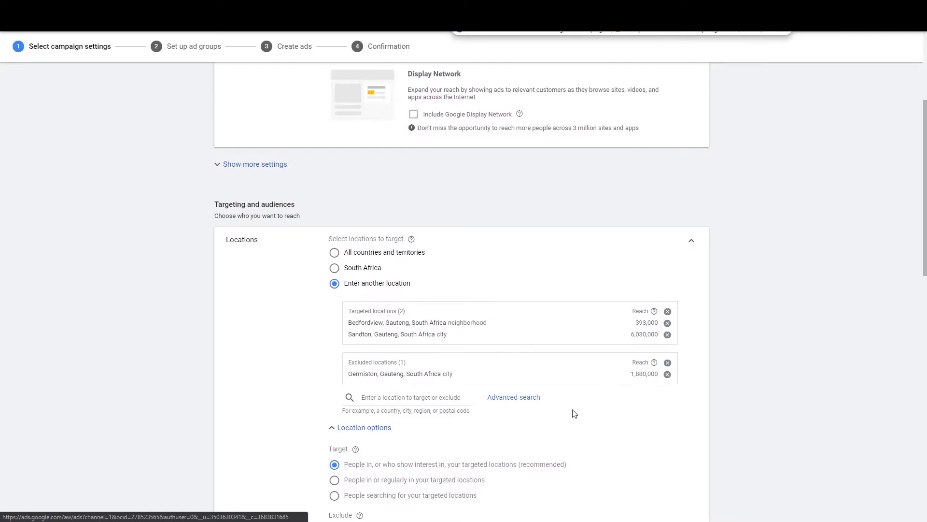
scroll(574, 411, "down", 1)
scroll(571, 407, "up", 1)
Step: Clear Sandton, Bedfordview and the Germiston exclusion, then target a radius around Boksburg North
left_click(669, 312)
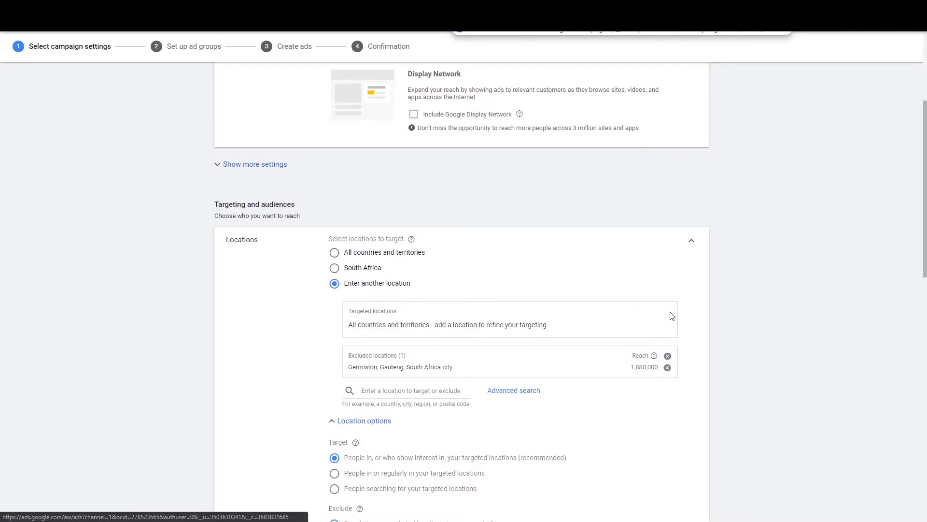
left_click(668, 357)
left_click(398, 306)
left_click(529, 307)
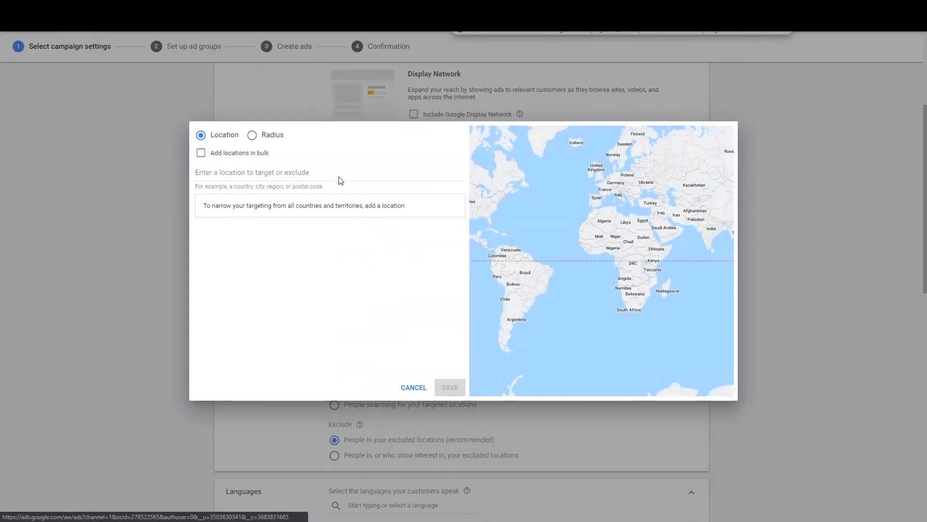
left_click(251, 135)
left_click(265, 175)
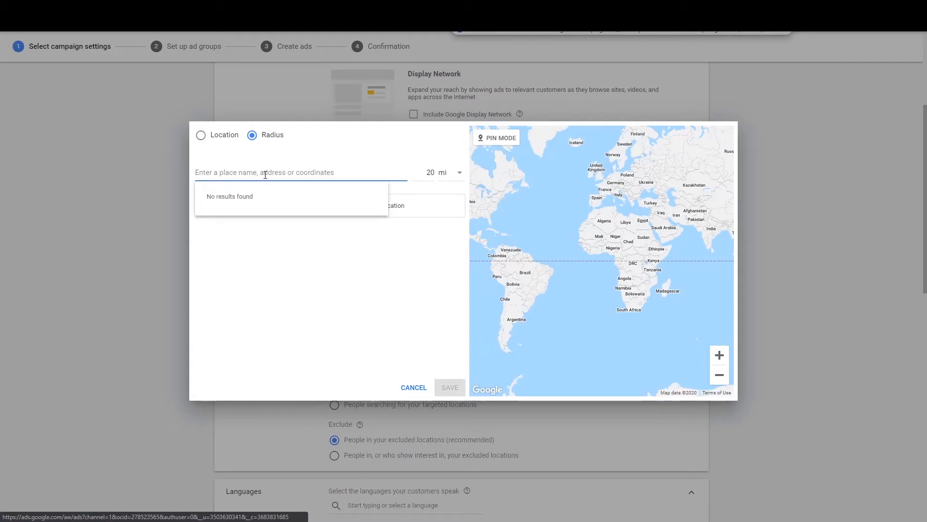
type("bokd")
key("BackSpace")
type("sburg")
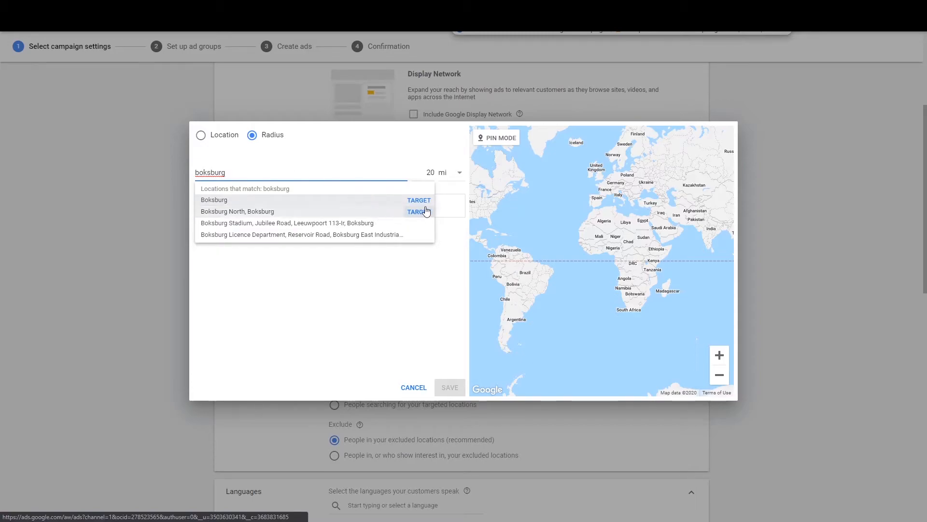
left_click(420, 212)
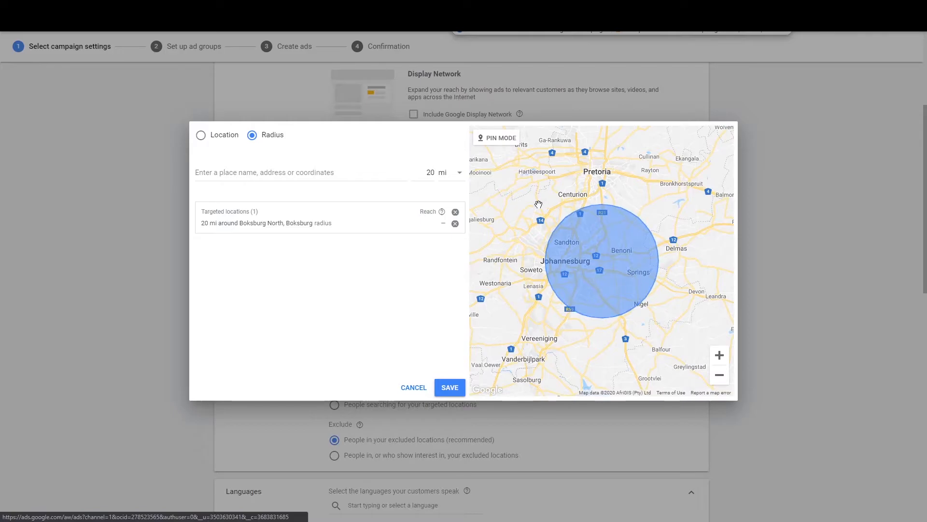
Step: Target a 3 km radius around a Boksburg street address, remove the 20 mi row, and save
left_click(458, 174)
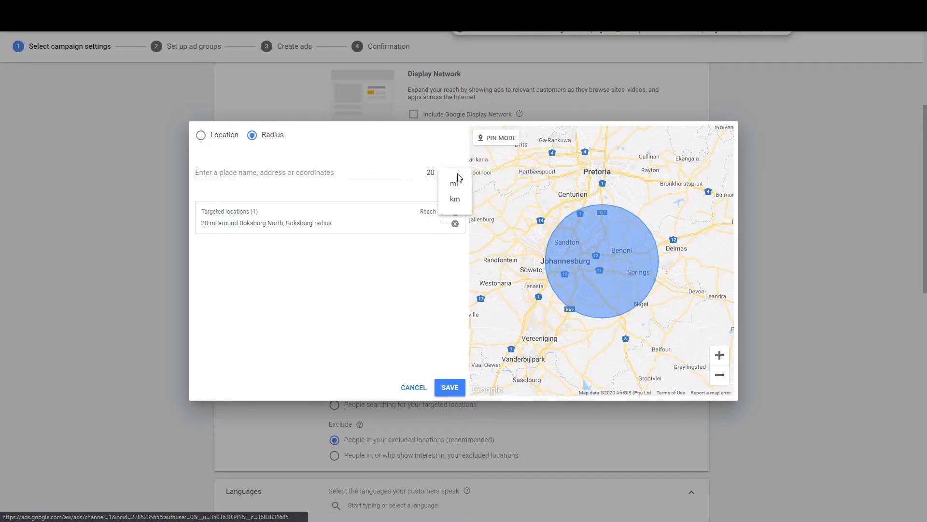
left_click(457, 201)
left_click_drag(436, 172, 419, 172)
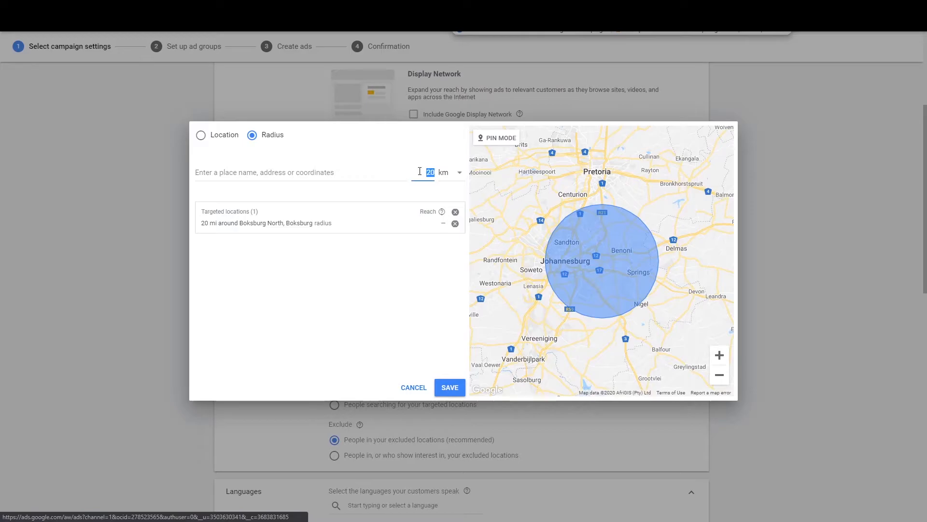
type("3")
left_click(382, 171)
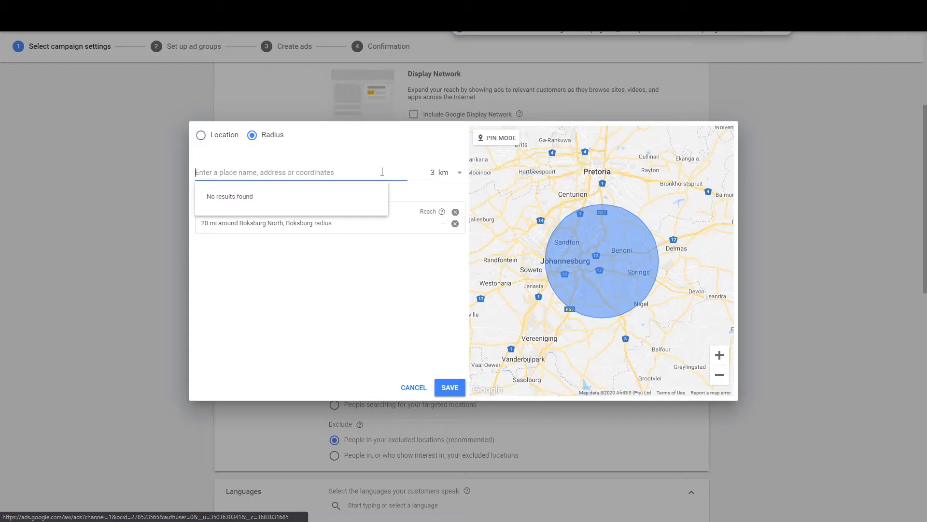
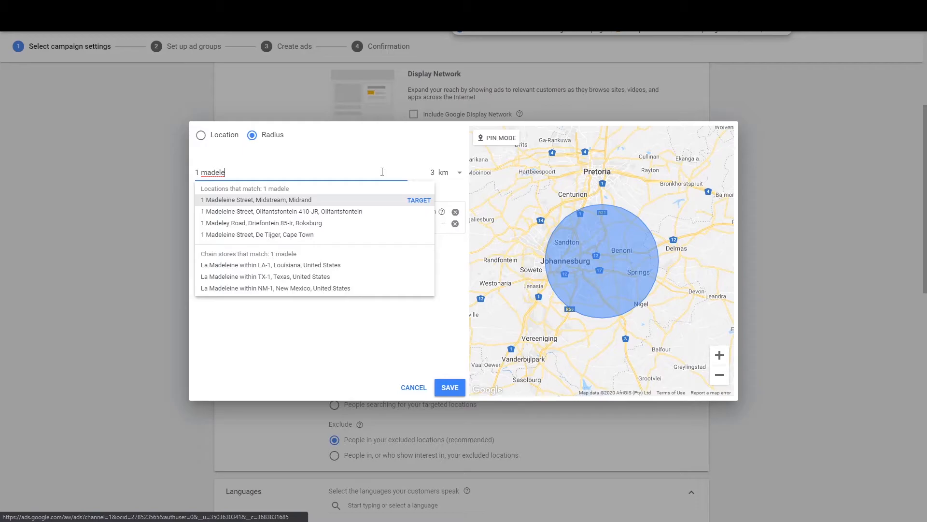
key("Down")
key("Down")
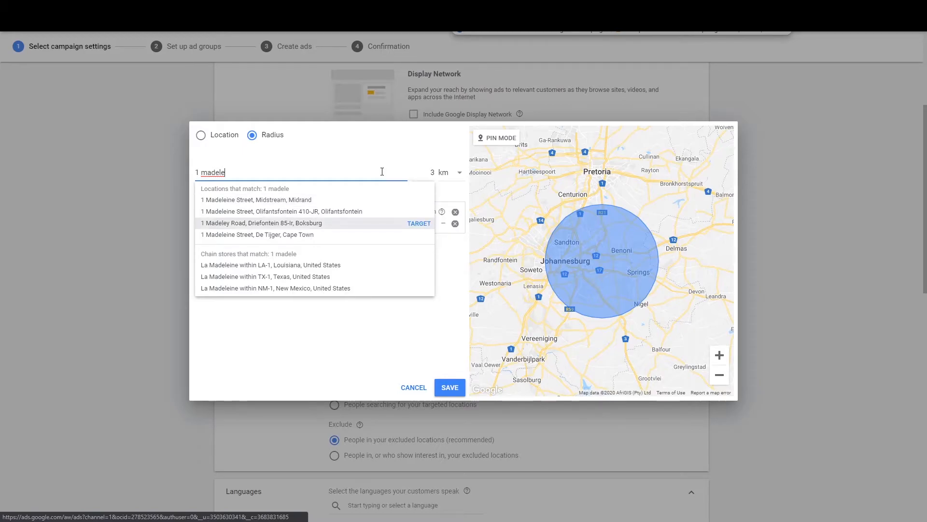
left_click(424, 224)
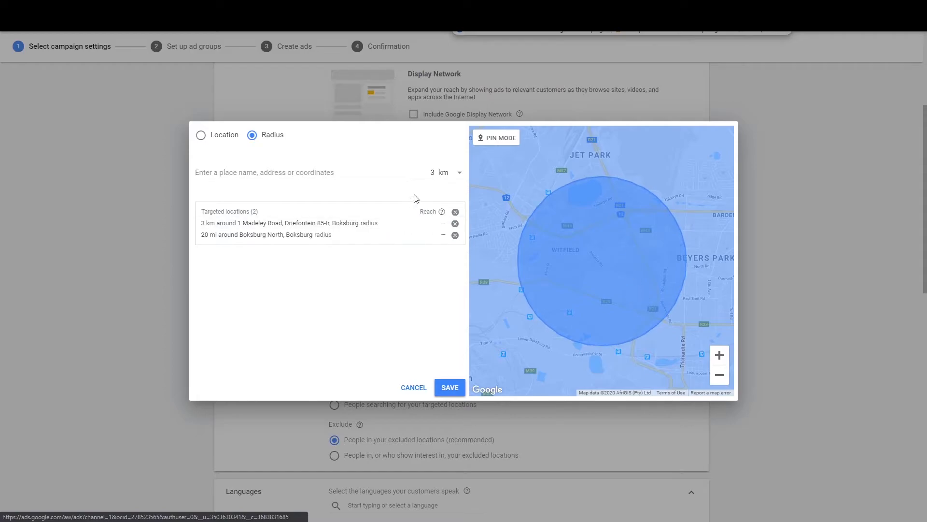
left_click(455, 235)
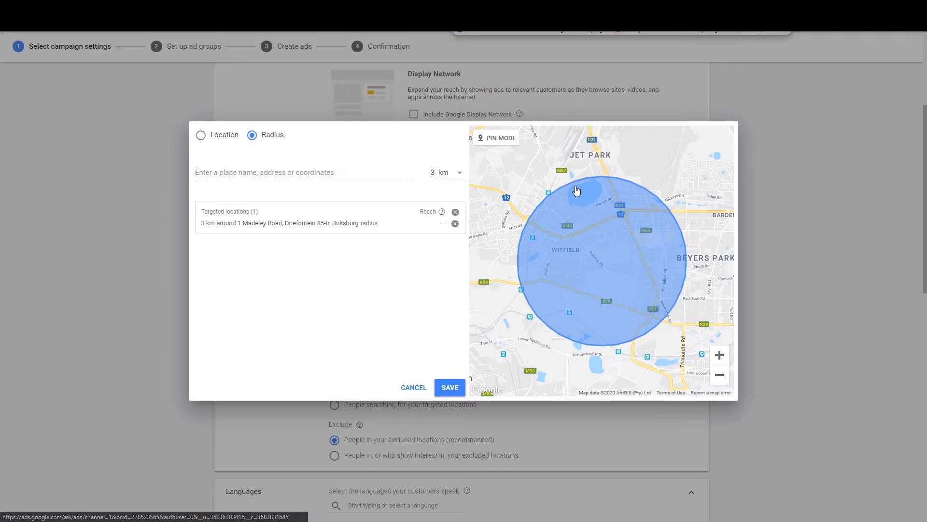
left_click(450, 388)
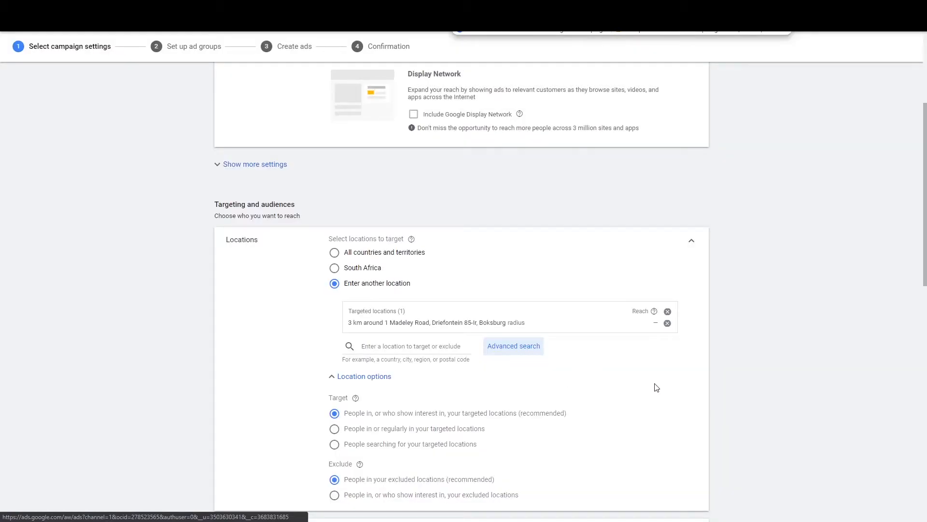
Step: Under Location options, target only people in or regularly in your targeted locations
triple_click(349, 323)
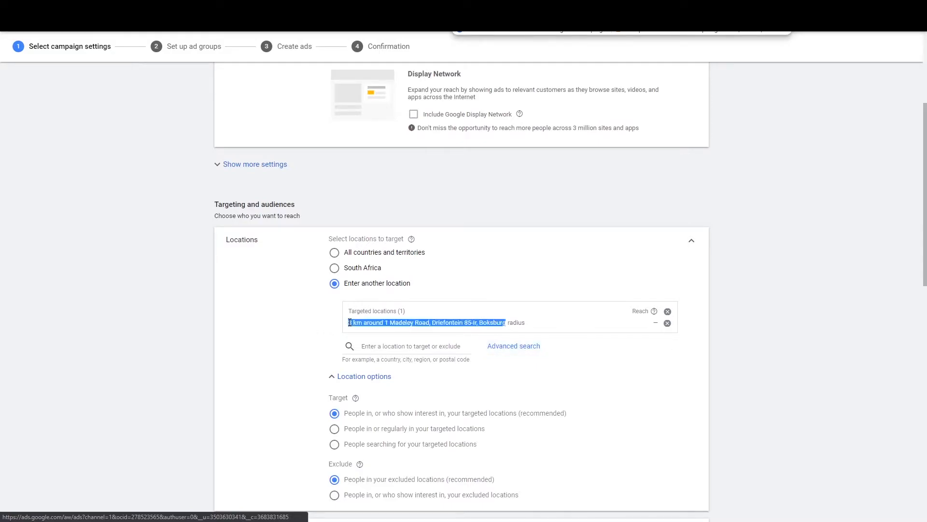
left_click(309, 360)
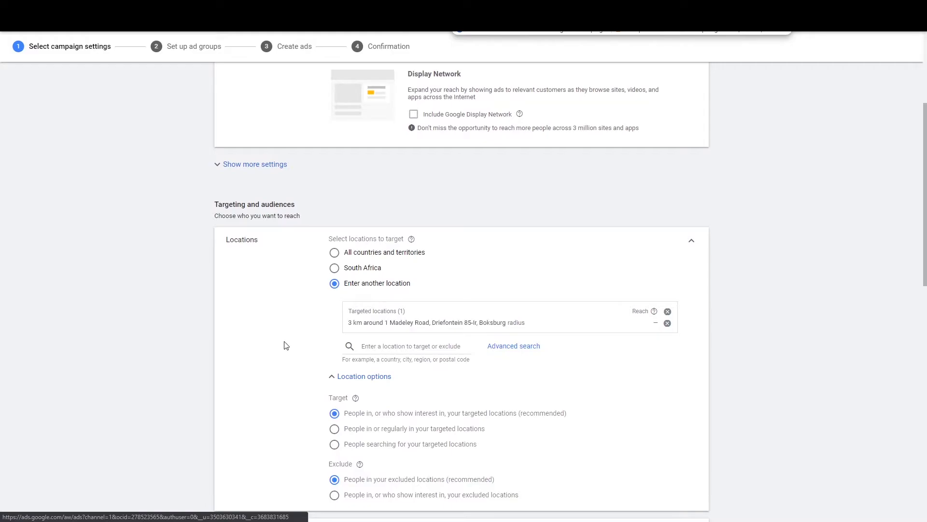
scroll(284, 338, "down", 4)
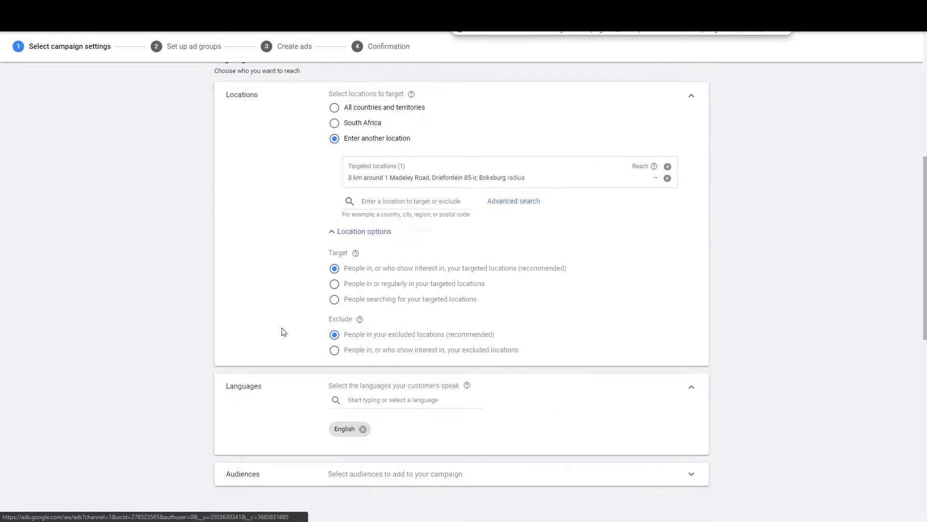
scroll(282, 335, "up", 1)
left_click(393, 285)
scroll(627, 325, "down", 1)
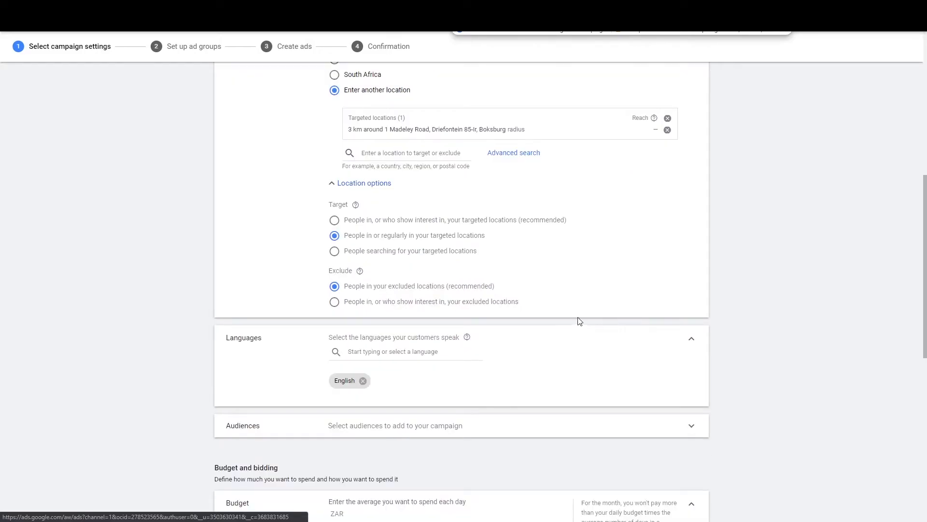
scroll(352, 94, "up", 2)
Step: Search locations for 'germin' and undo the accidental Marne exclusion
left_click(401, 251)
type("germin")
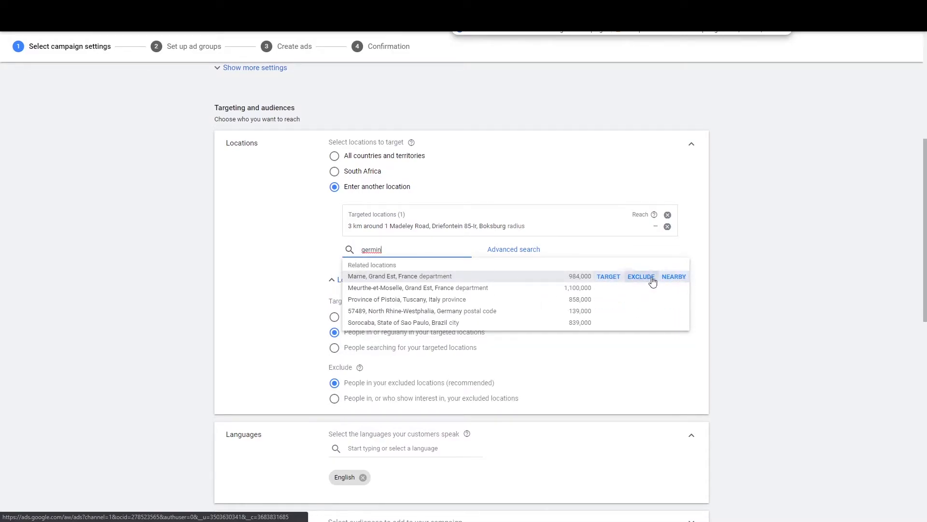
left_click(642, 277)
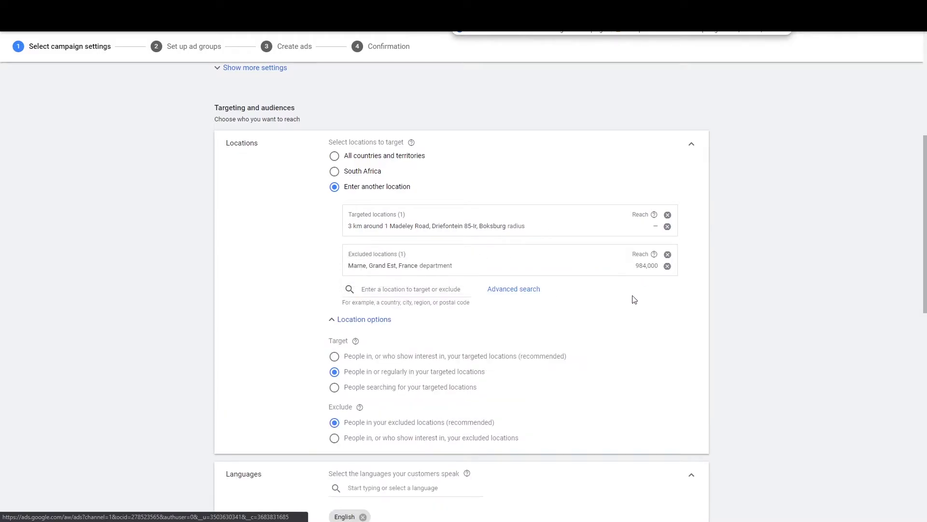
left_click(667, 266)
Step: Exclude Germiston, Gauteng, keeping the 3 km Boksburg radius as the only target
left_click(448, 250)
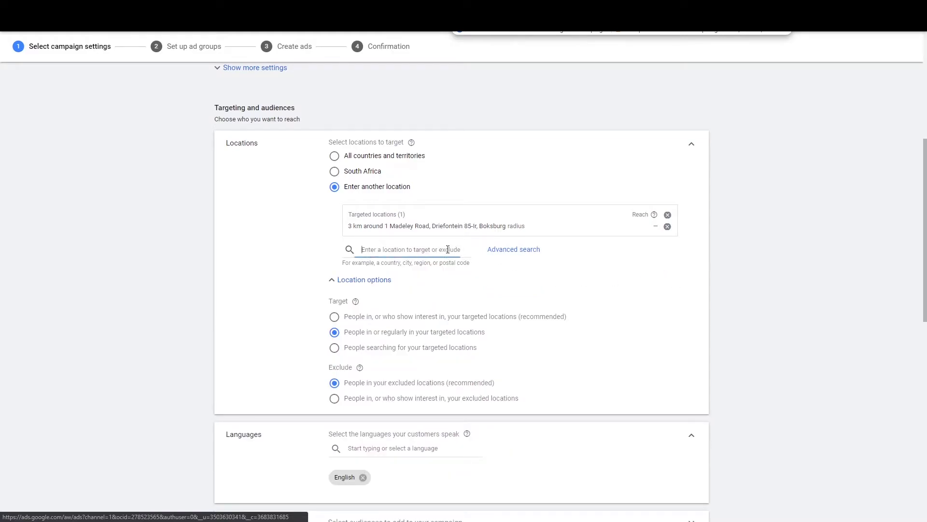
type("germin")
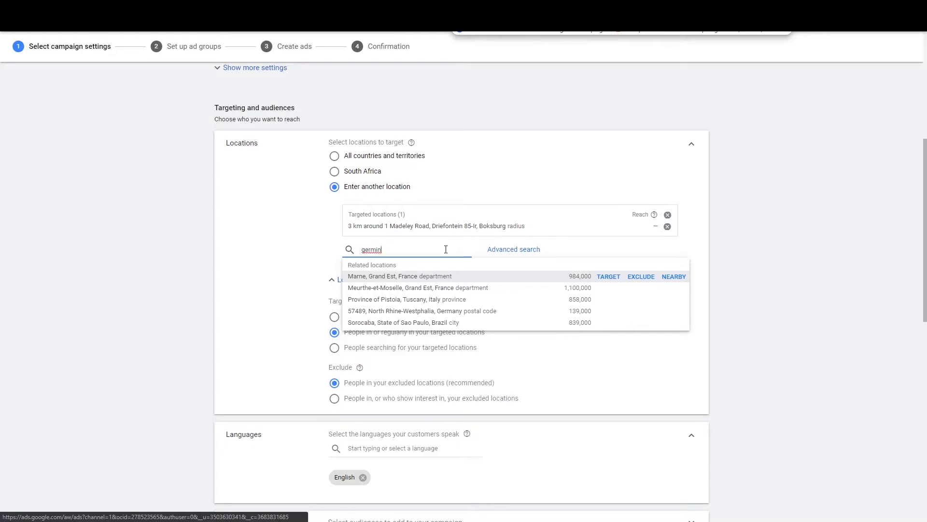
key("BackSpace")
type("ston")
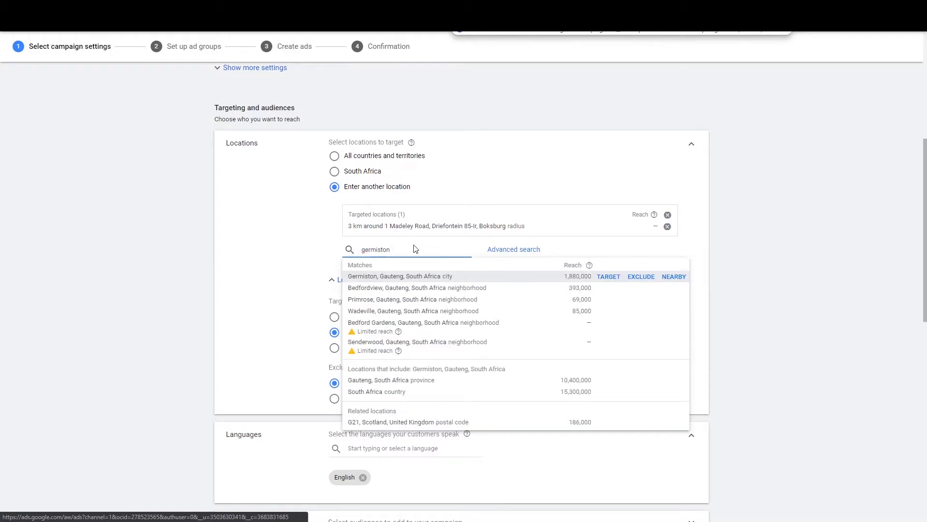
left_click(640, 276)
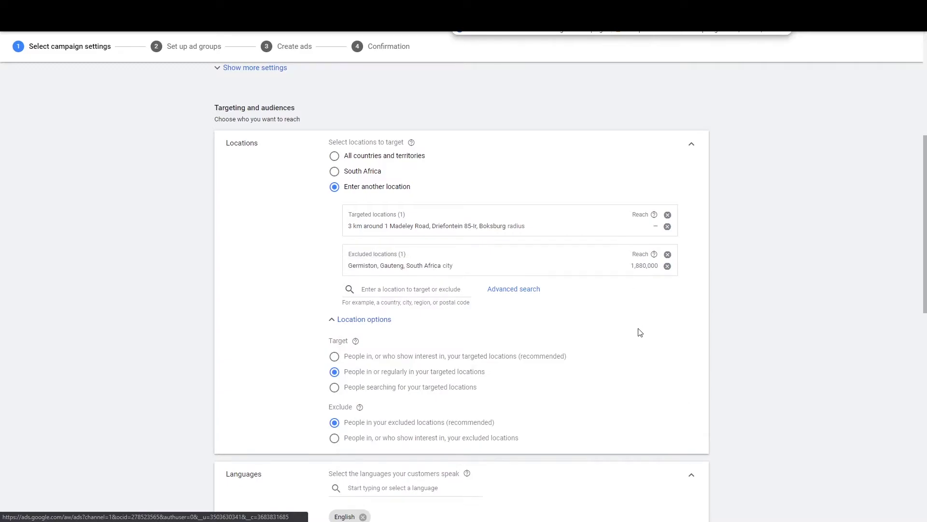
scroll(614, 322, "down", 4)
scroll(613, 322, "up", 2)
scroll(613, 322, "down", 1)
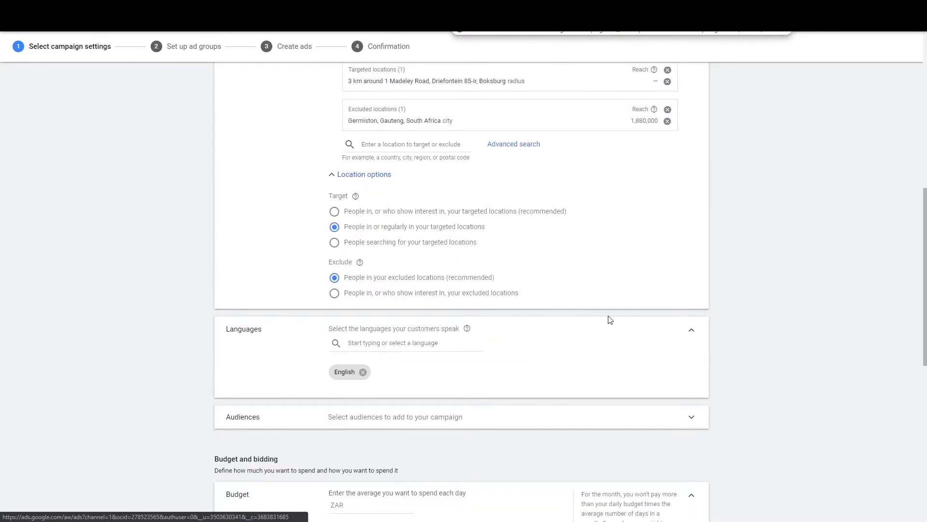
left_click(393, 347)
scroll(166, 356, "down", 2)
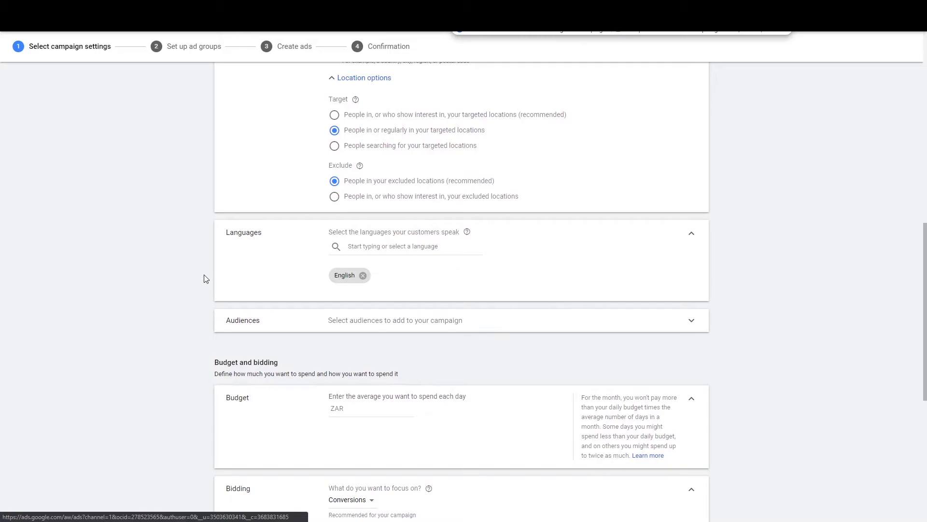
scroll(210, 294, "down", 2)
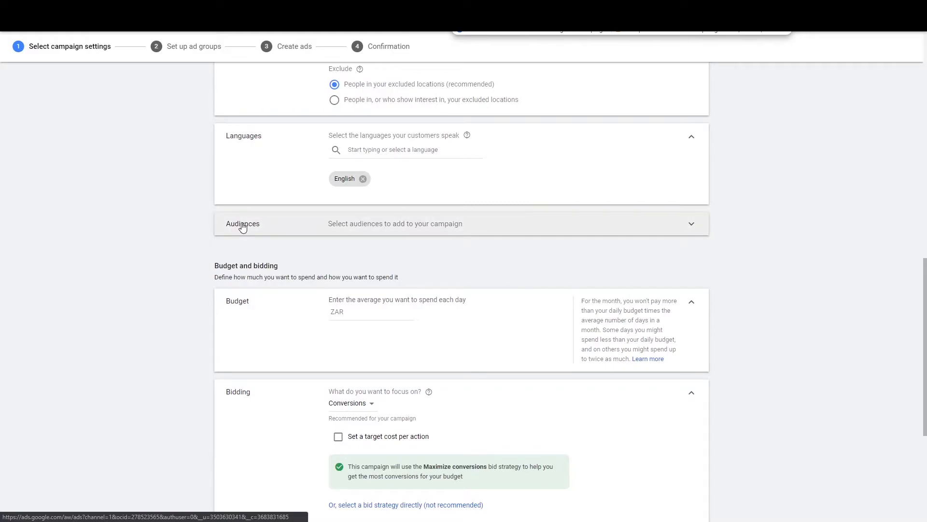
scroll(209, 239, "up", 4)
scroll(180, 273, "down", 3)
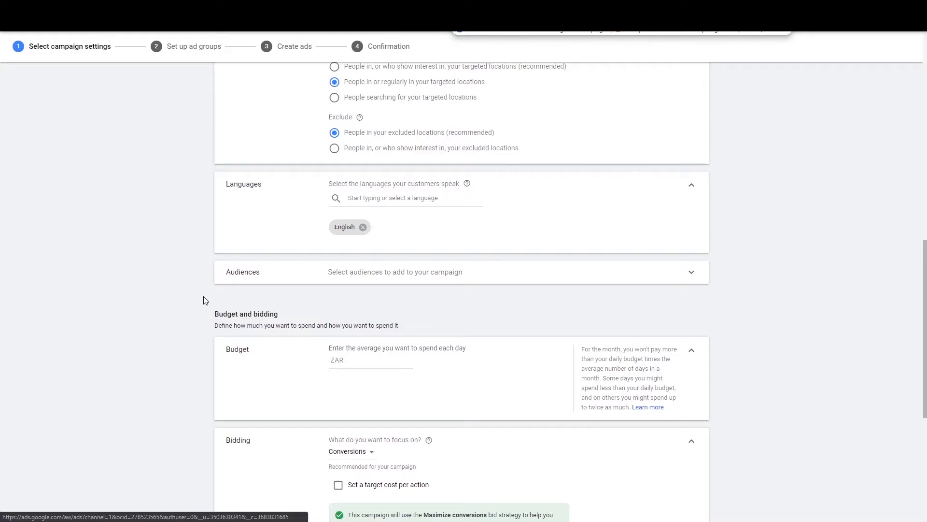
left_click(486, 281)
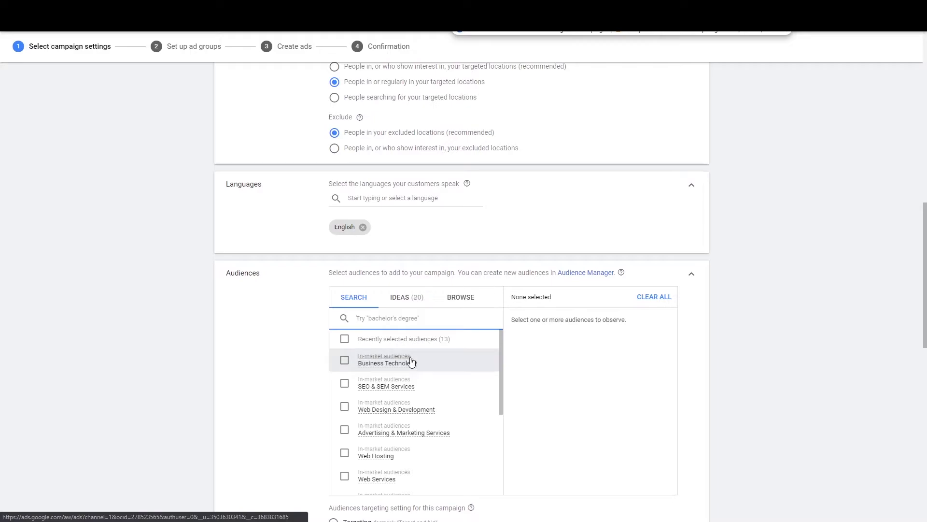
scroll(413, 412, "down", 2)
scroll(413, 412, "down", 2)
scroll(403, 382, "up", 5)
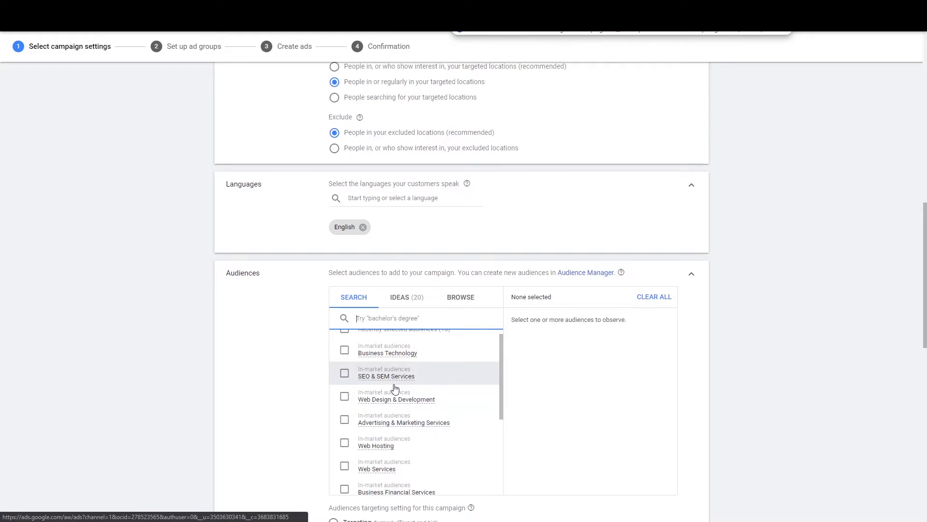
scroll(394, 384, "up", 2)
scroll(349, 418, "down", 1)
scroll(424, 402, "up", 2)
scroll(413, 433, "down", 2)
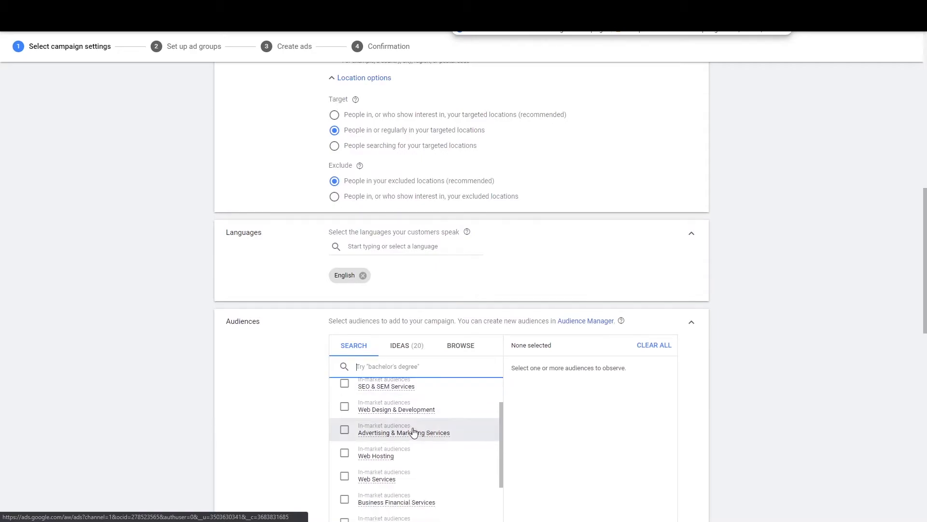
scroll(430, 409, "down", 2)
scroll(381, 502, "down", 2)
scroll(268, 408, "down", 3)
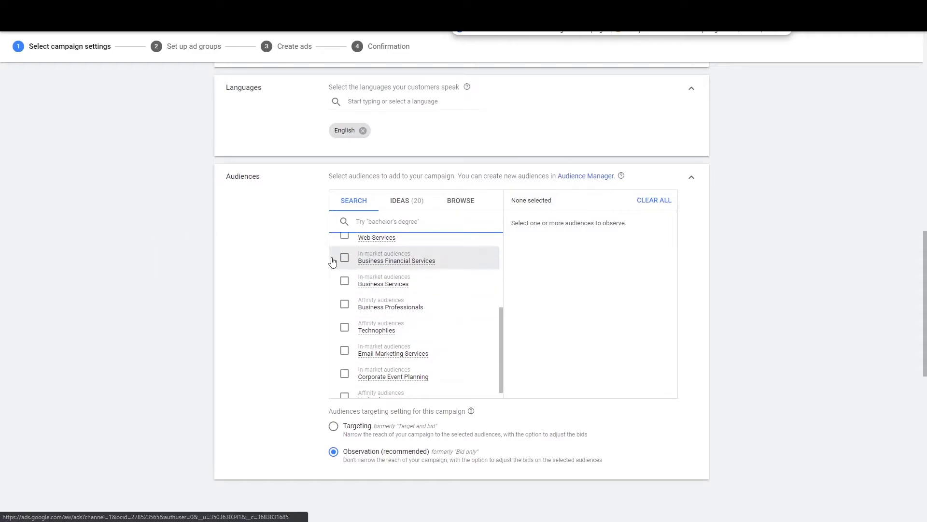
scroll(364, 338, "up", 6)
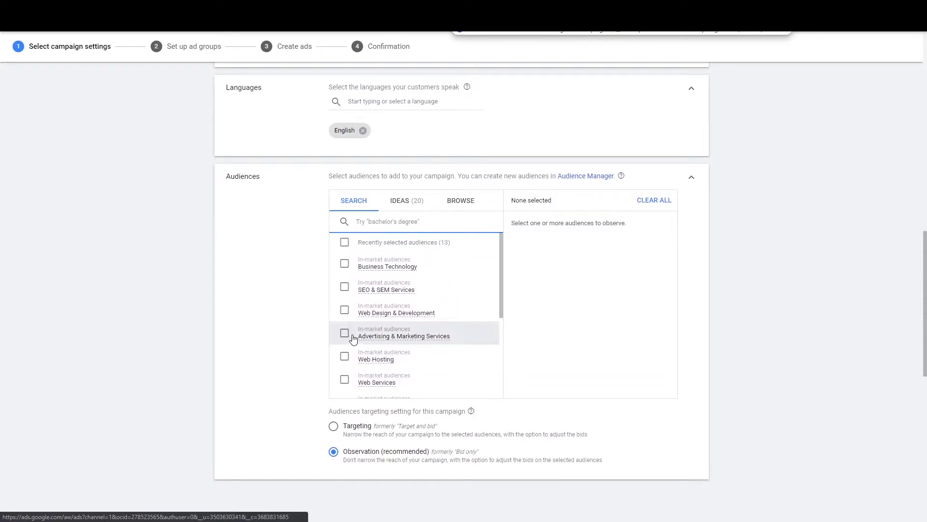
scroll(353, 338, "up", 1)
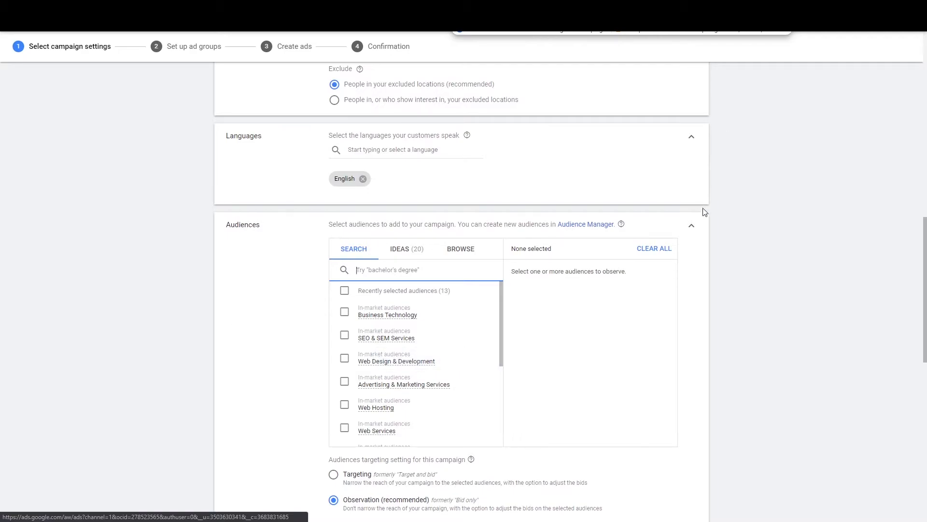
left_click(692, 227)
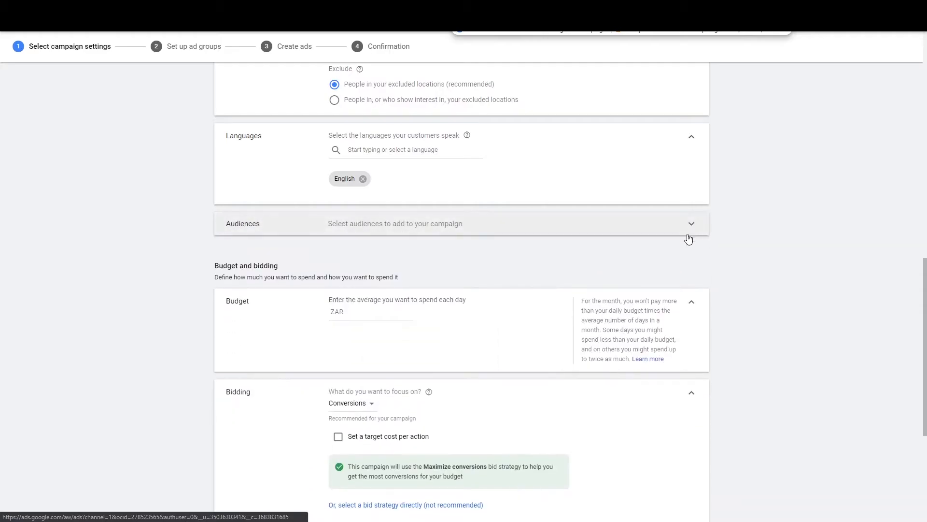
scroll(816, 265, "up", 4)
scroll(751, 288, "up", 3)
scroll(753, 288, "down", 5)
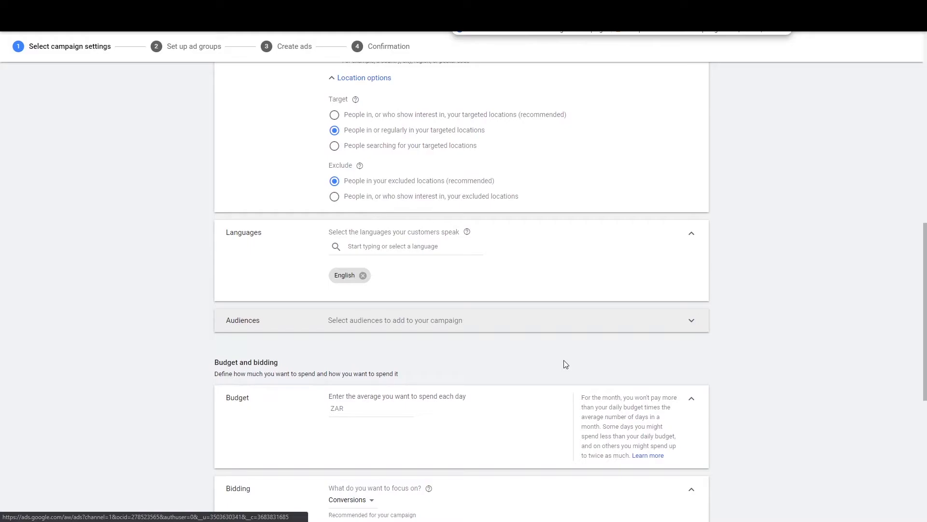
scroll(778, 231, "down", 3)
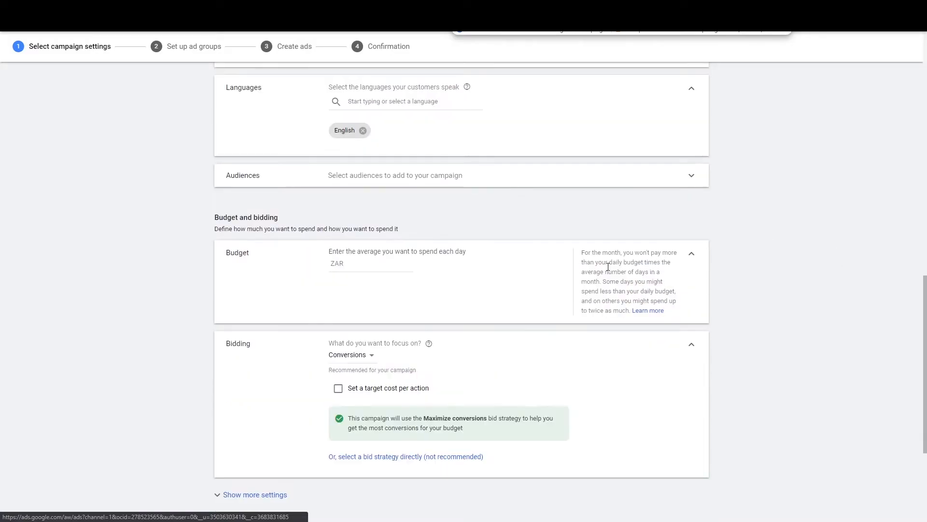
scroll(546, 306, "up", 2)
scroll(501, 324, "down", 1)
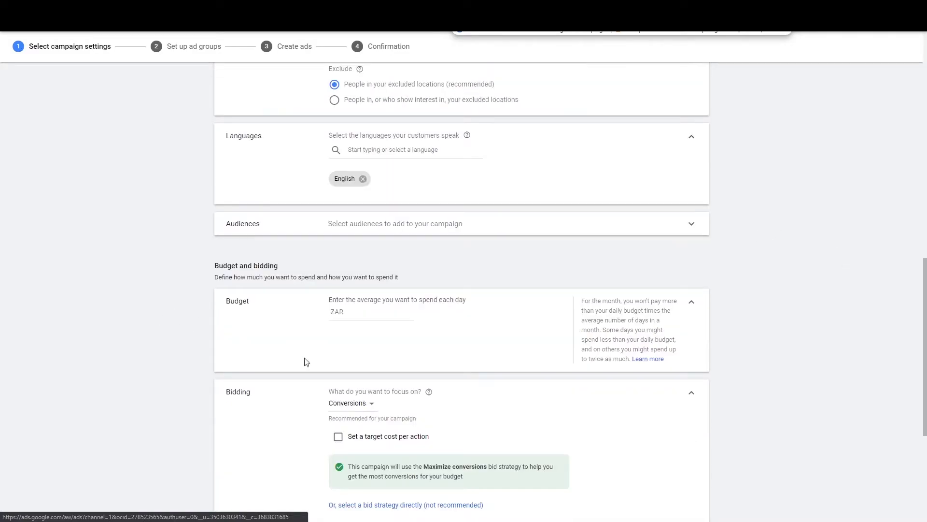
Step: Enter 100 as the average daily budget so it reads ZAR 100.00
left_click(380, 313)
type("00")
left_click(849, 209)
scroll(787, 232, "down", 2)
scroll(788, 232, "down", 2)
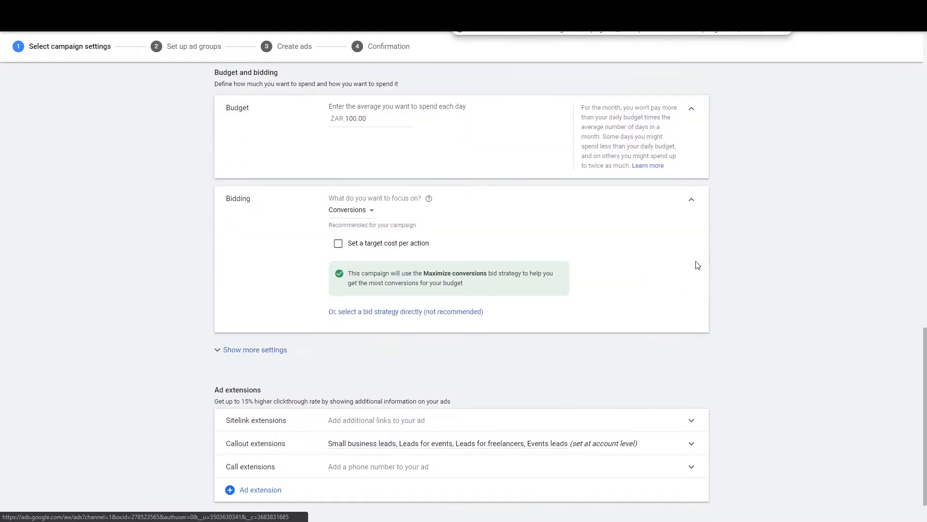
scroll(611, 282, "up", 1)
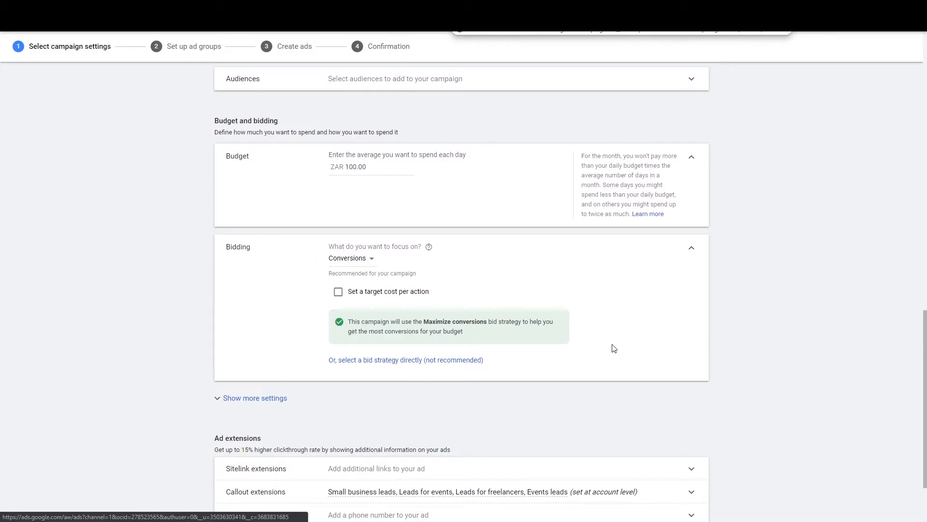
left_click(350, 263)
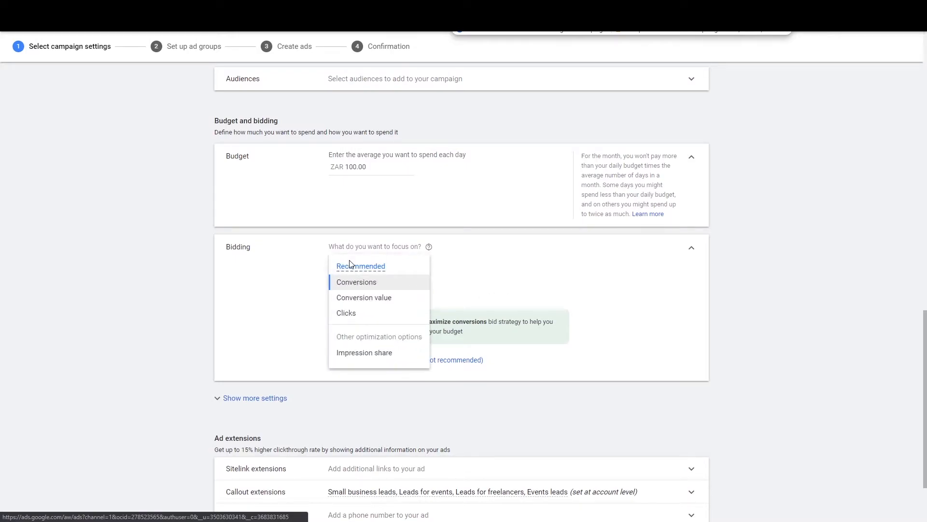
left_click(278, 273)
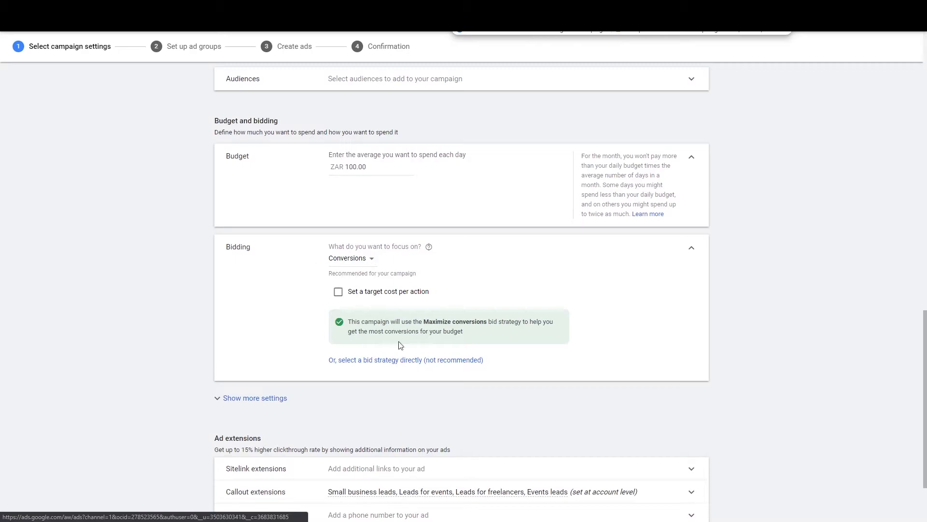
Step: Select the bid strategy directly and choose Maximize clicks instead of Maximize conversions
left_click(412, 361)
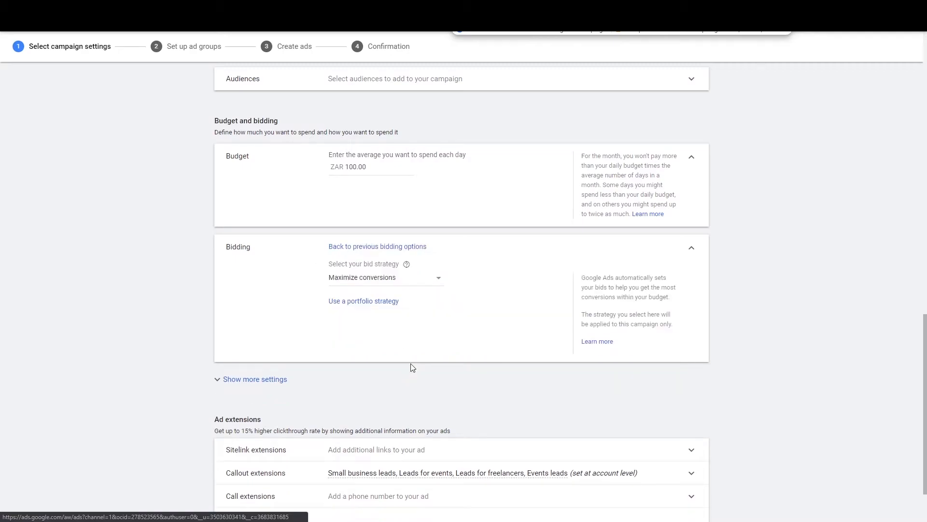
left_click(380, 280)
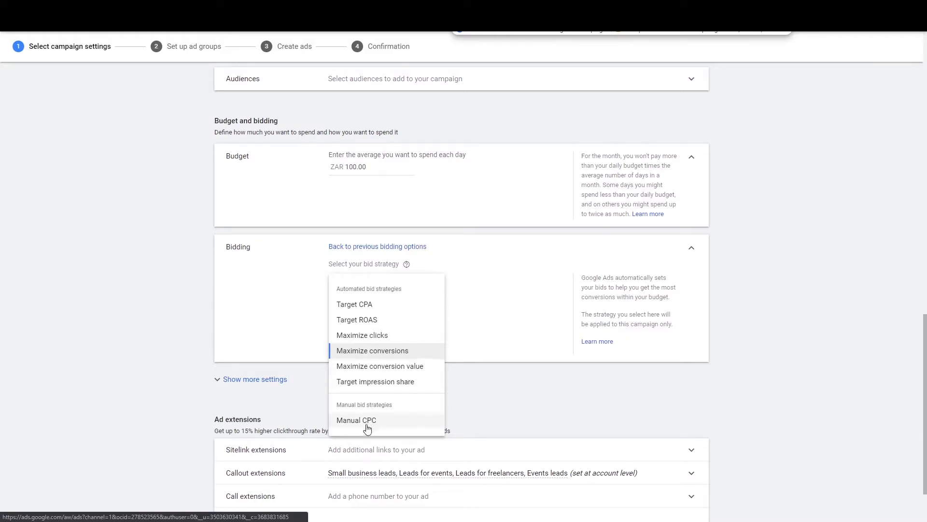
left_click(374, 336)
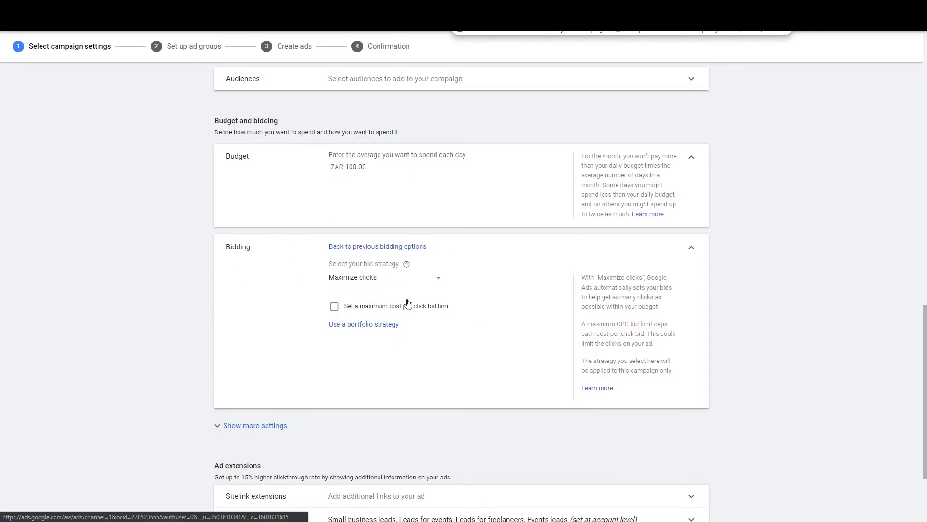
left_click(694, 251)
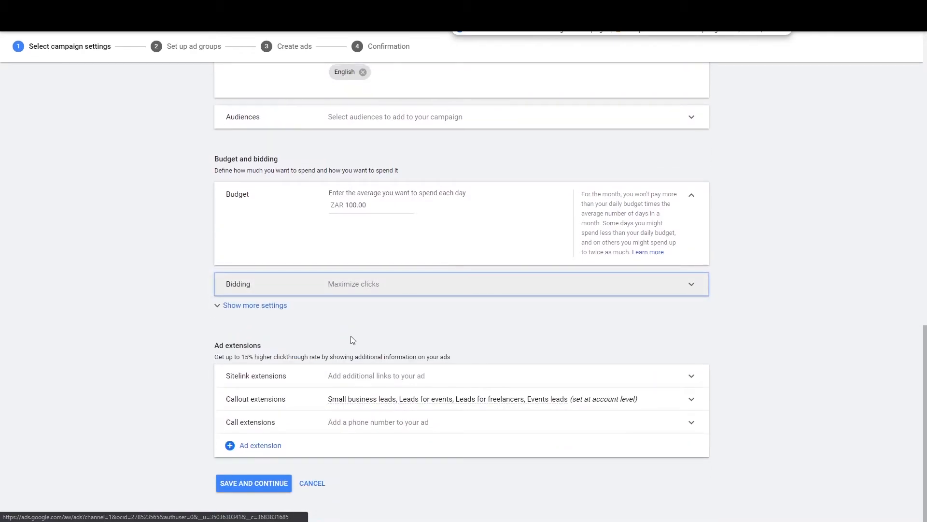
Step: Show more settings and reopen the bid strategy list to confirm Maximize clicks
left_click(362, 306)
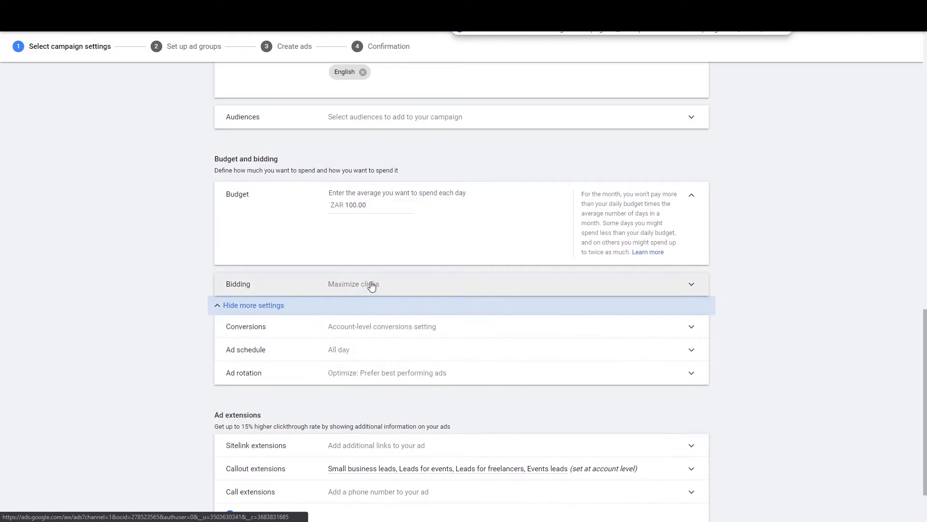
left_click(371, 286)
left_click(411, 323)
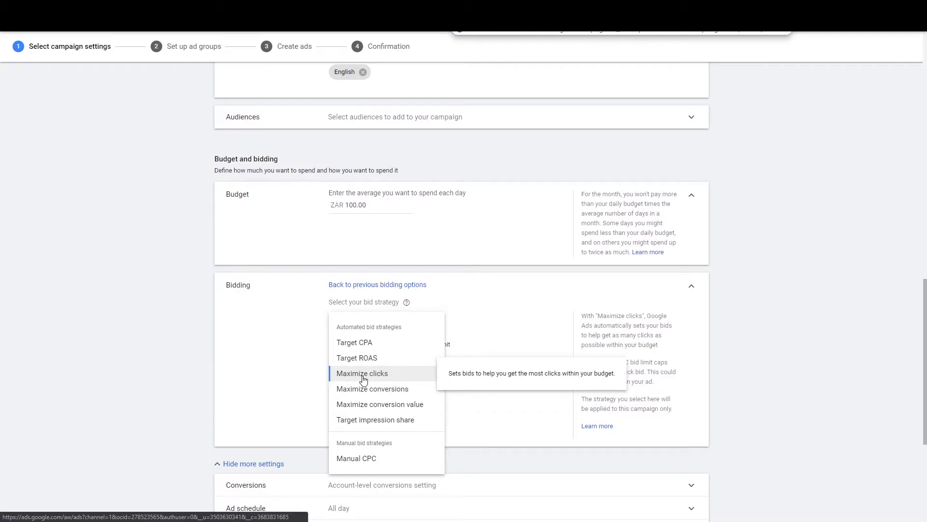
Step: Keep Maximize clicks, collapse bidding, and review the four callout extensions
left_click(363, 379)
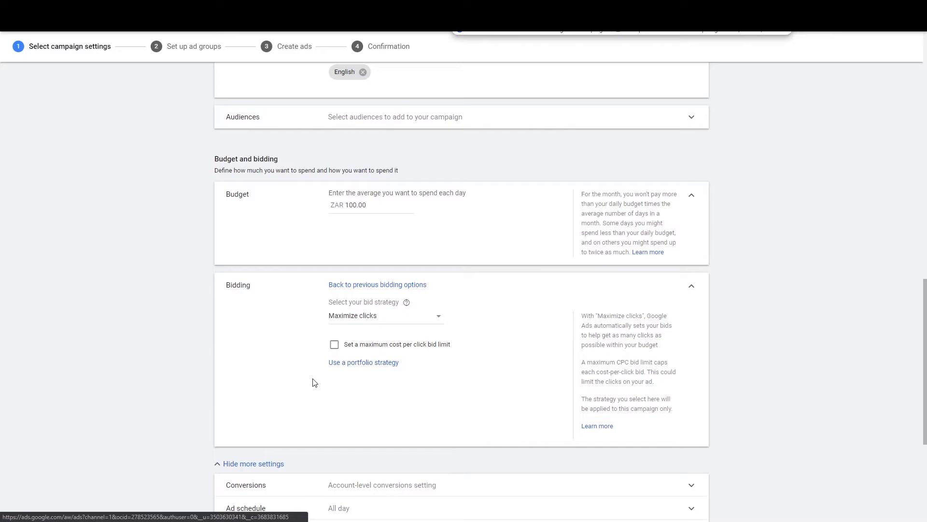
left_click(691, 289)
scroll(346, 280, "down", 1)
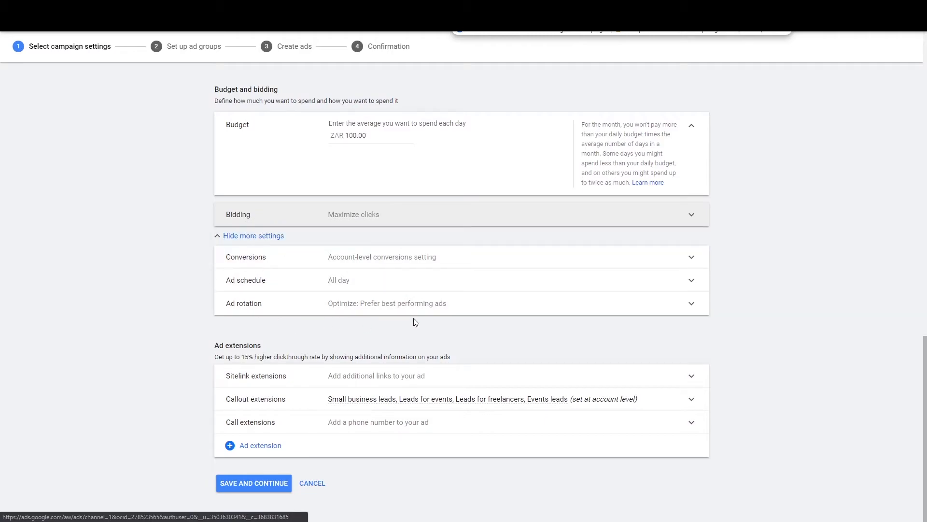
left_click(218, 236)
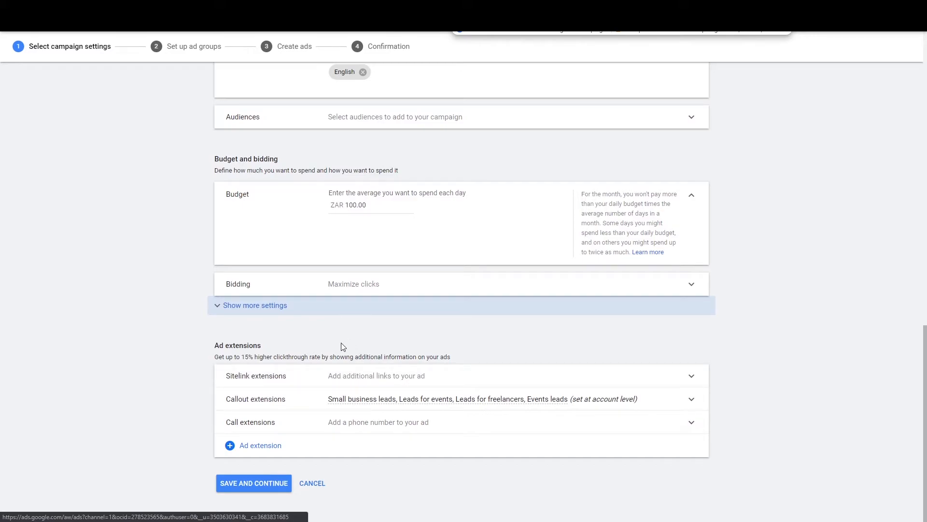
Step: Add the Contact Us sitelink, then switch to the home insurance search results
left_click(354, 377)
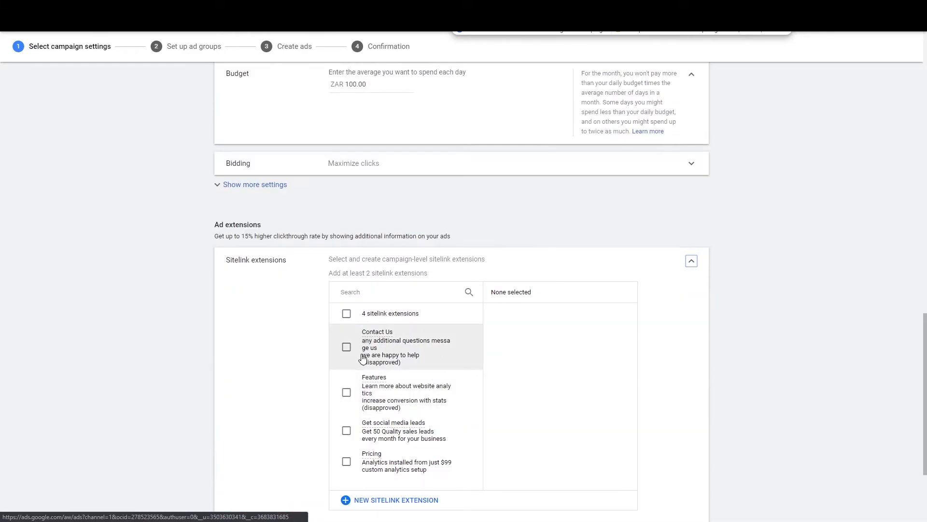
scroll(362, 356, "down", 1)
left_click(388, 297)
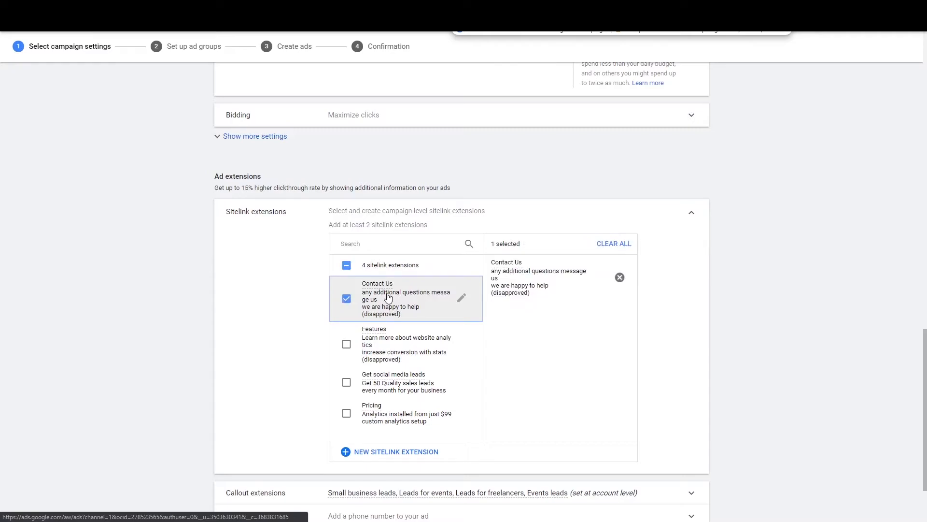
key("ctrl+Tab")
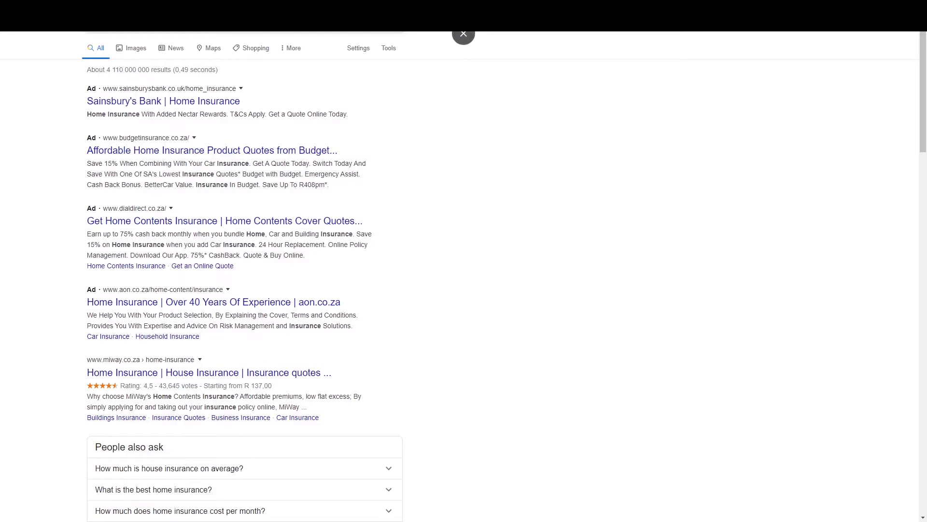
Step: Run a Google search for 'web design'
left_click(203, 20)
type("web d")
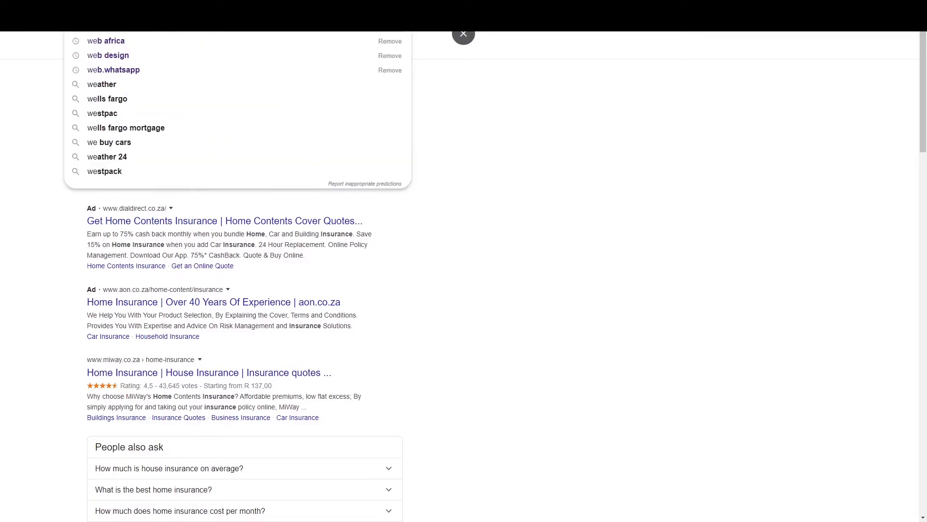
type("esign")
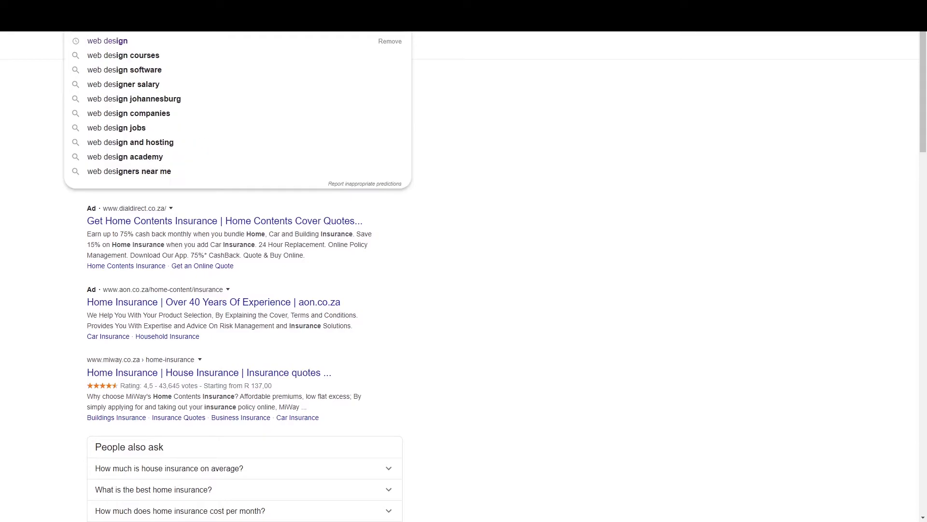
key("Return")
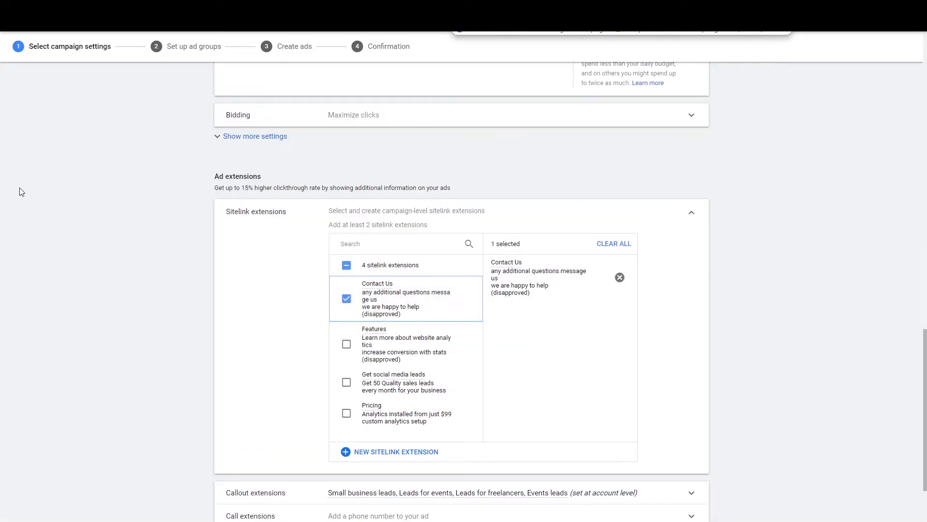
Step: Create a Web Design sitelink described 'Get a web design quotation' and 'get a beautiful website today'
left_click(392, 452)
scroll(290, 265, "down", 3)
scroll(355, 275, "up", 3)
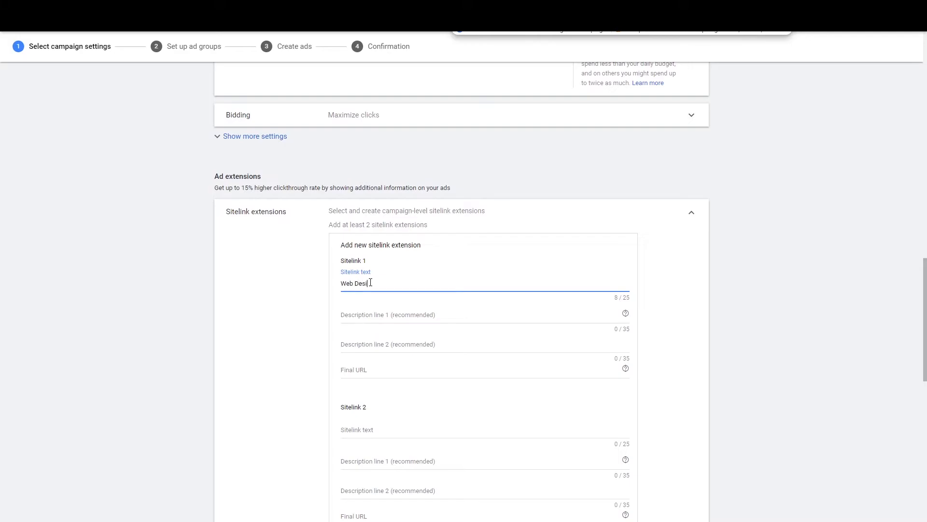
type("n")
key("Tab")
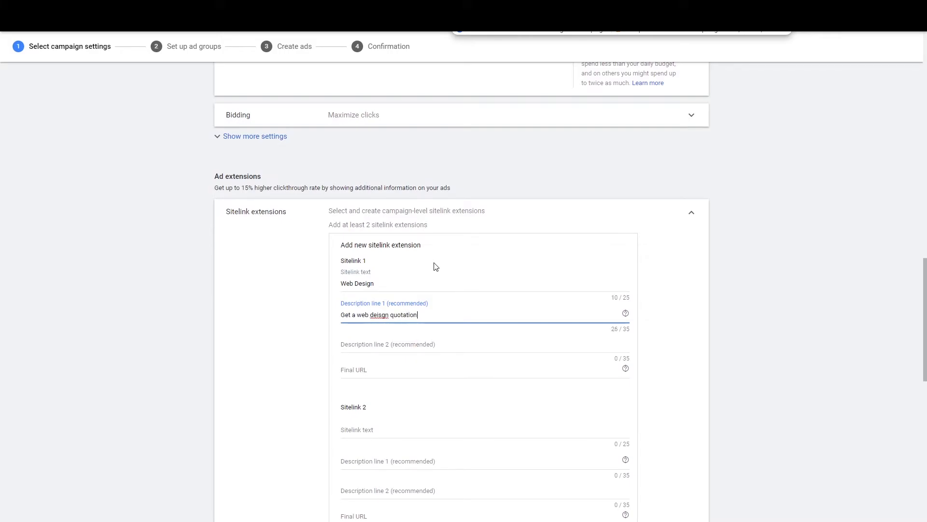
key("BackSpace")
key("BackSpace")
key("BackSpace")
type("si")
left_click(436, 267)
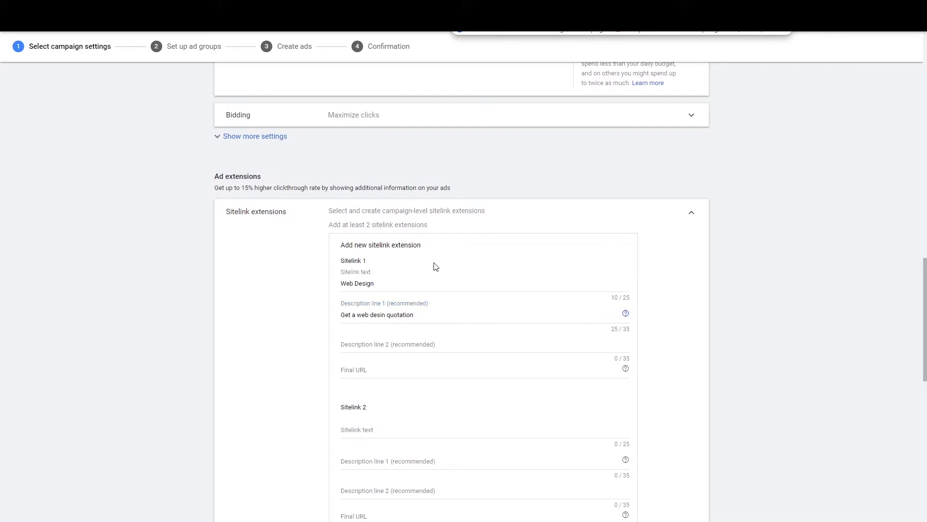
left_click(383, 316)
type("g")
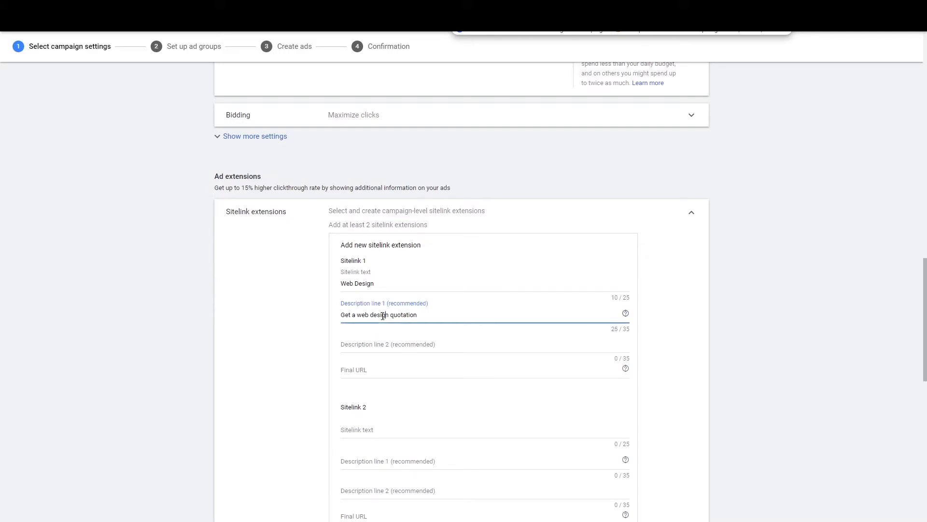
left_click(419, 344)
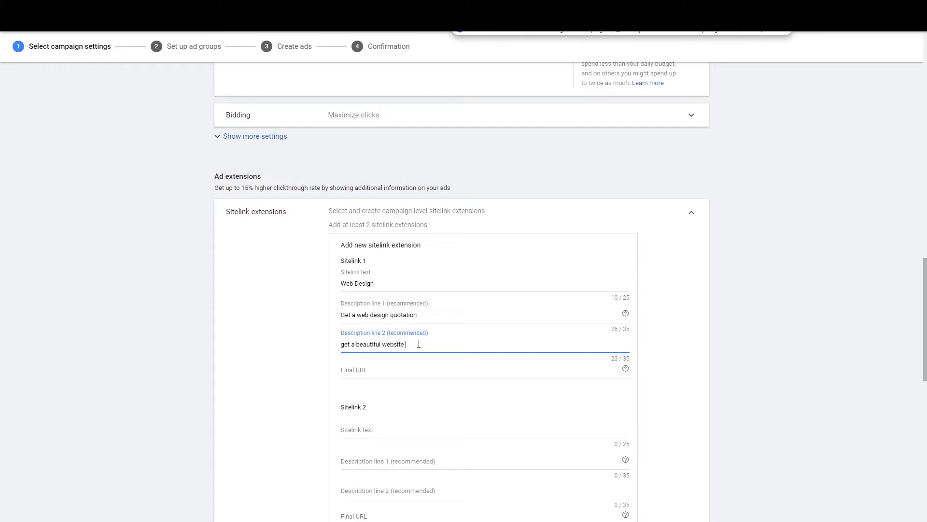
key("Tab")
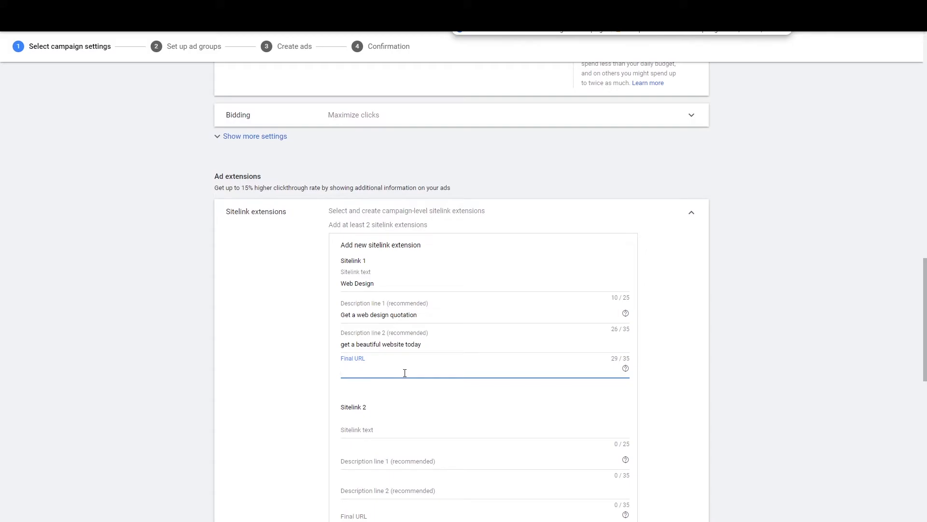
scroll(406, 374, "down", 5)
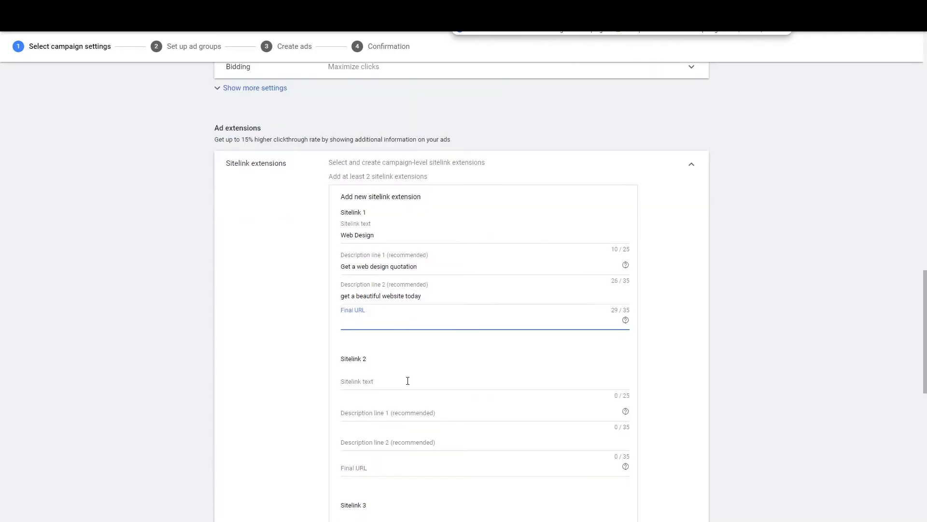
scroll(435, 377, "down", 4)
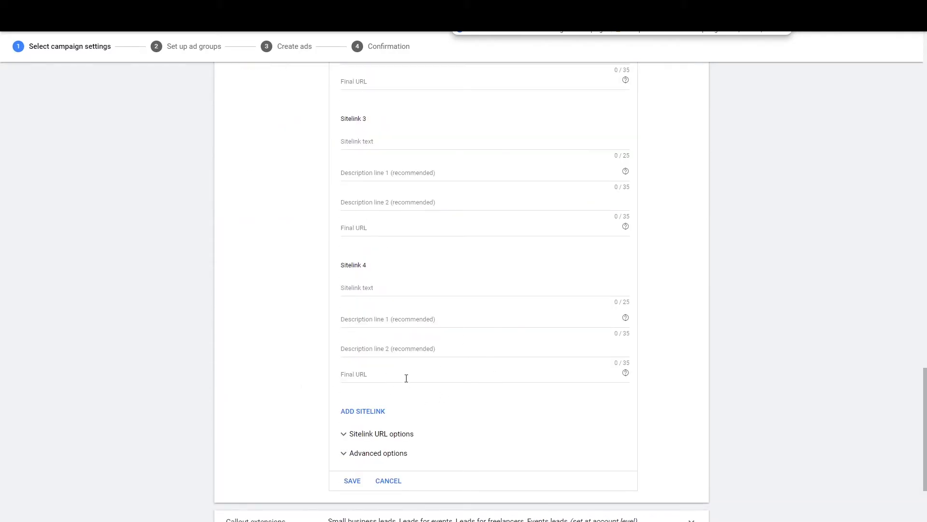
scroll(406, 378, "up", 6)
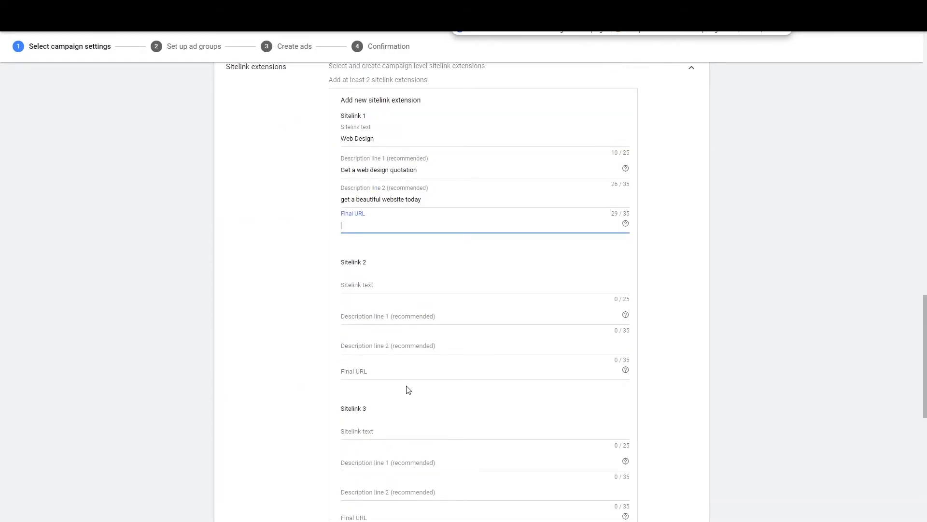
scroll(268, 309, "up", 3)
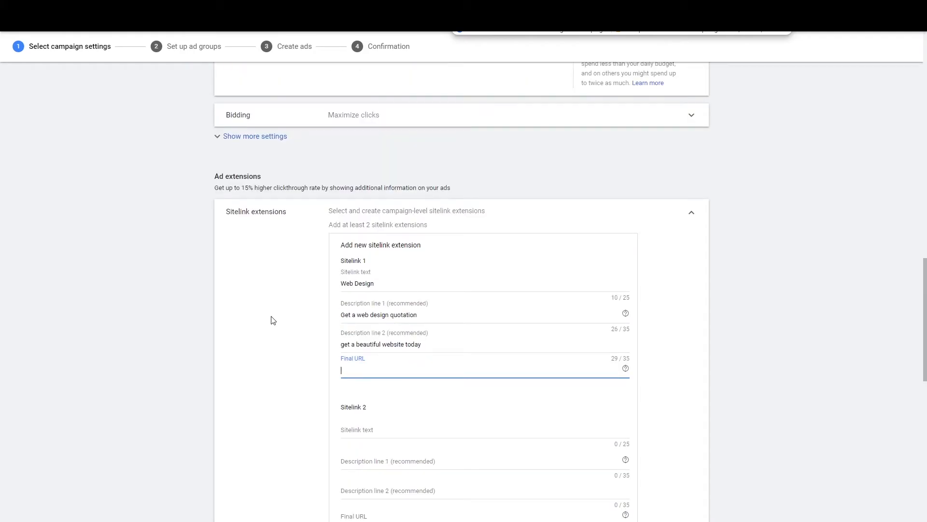
scroll(276, 328, "down", 3)
scroll(304, 237, "up", 3)
scroll(387, 309, "down", 4)
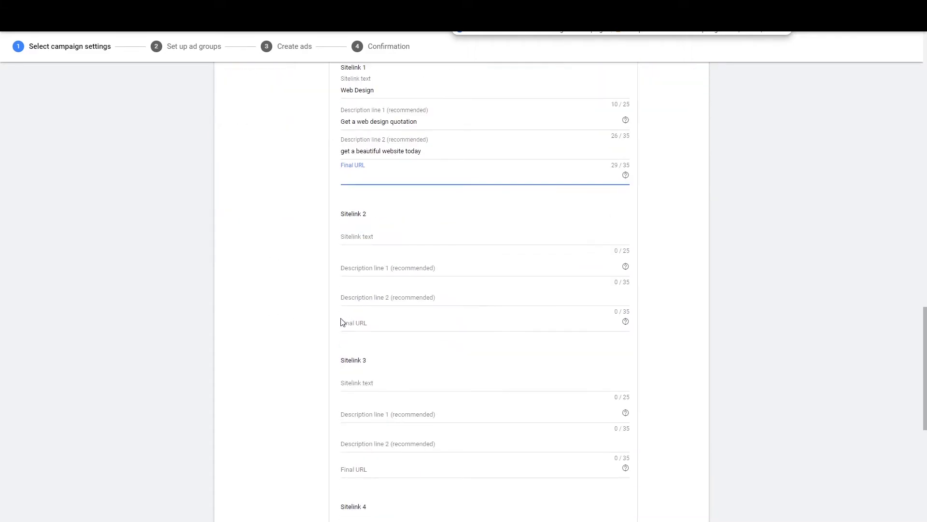
scroll(360, 276, "down", 3)
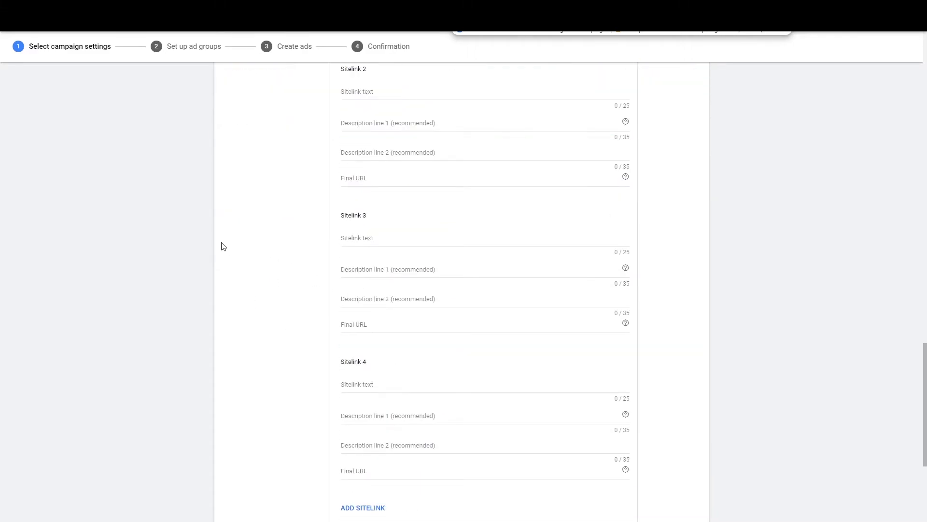
scroll(269, 322, "down", 1)
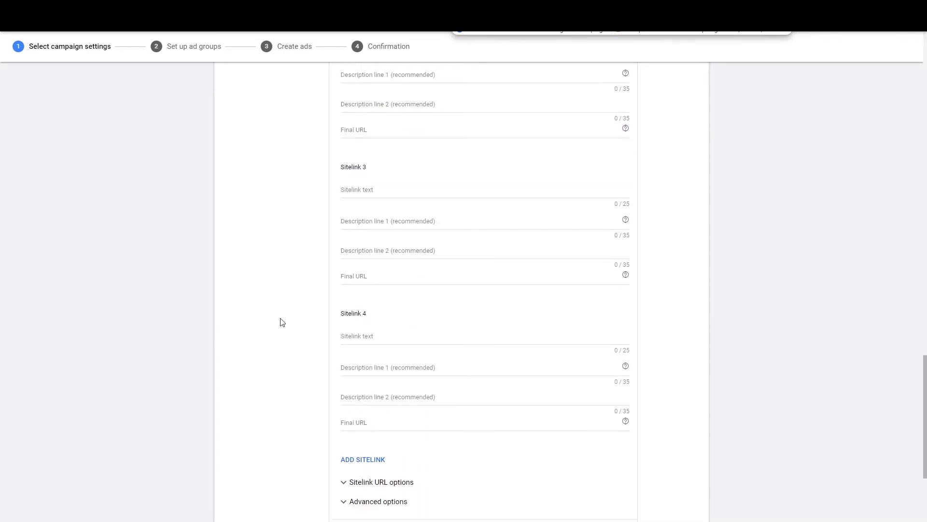
scroll(416, 322, "up", 6)
scroll(255, 298, "up", 2)
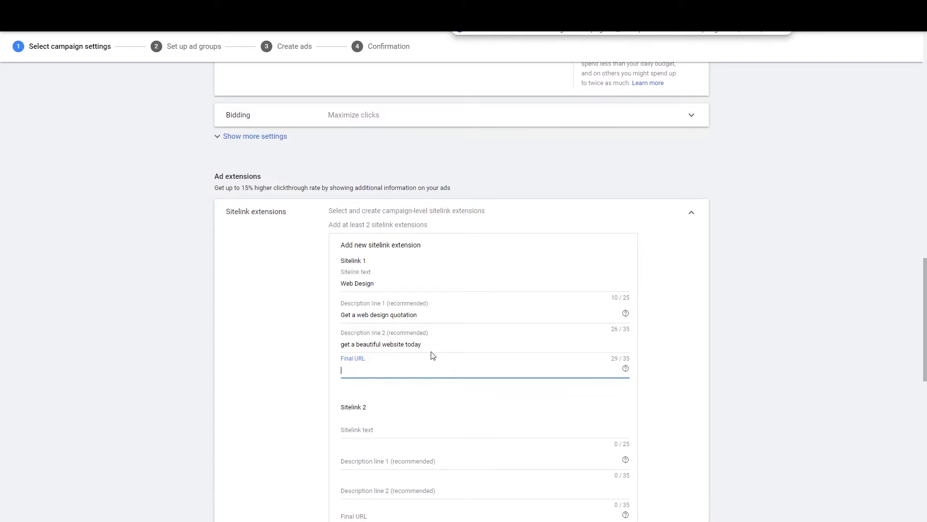
scroll(434, 356, "down", 12)
scroll(523, 321, "up", 7)
scroll(483, 328, "down", 6)
Step: Discard the new sitelink and select Features and Get social media leads, leaving Pricing unticked
left_click(389, 401)
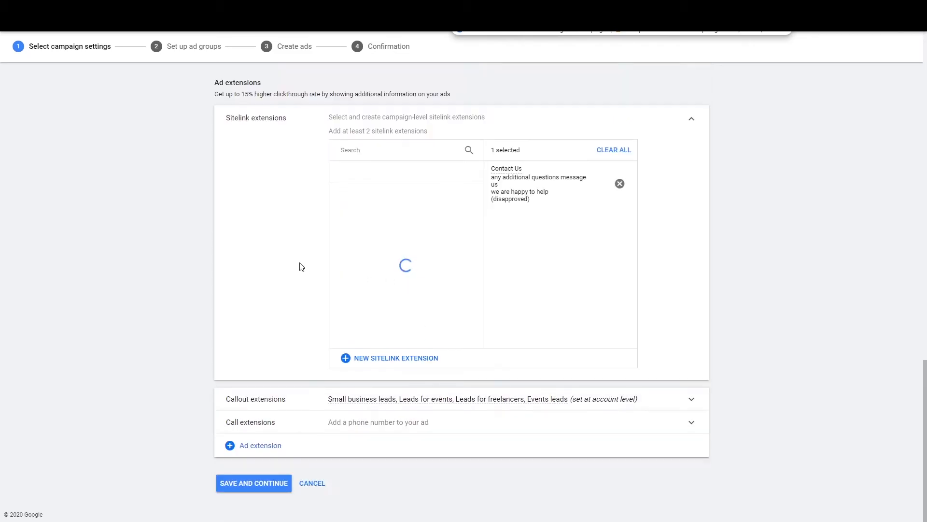
left_click(346, 249)
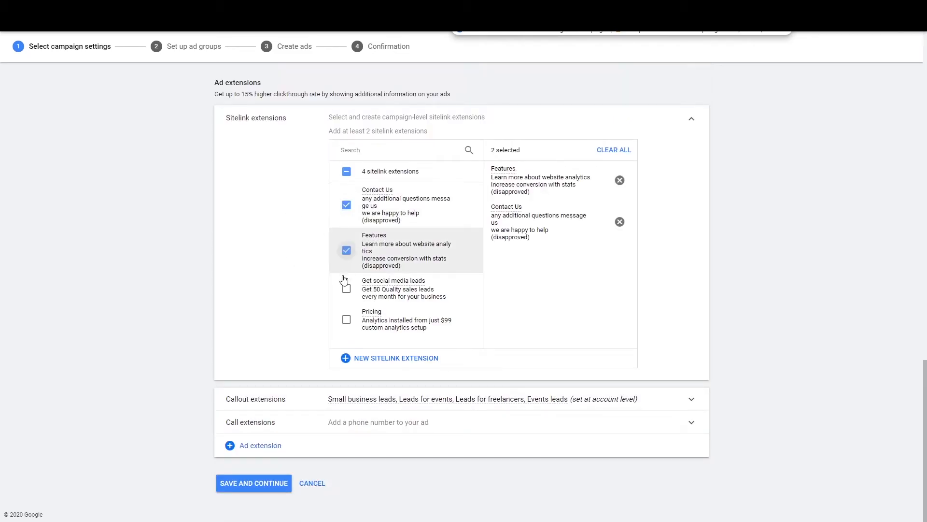
left_click(346, 289)
left_click(347, 319)
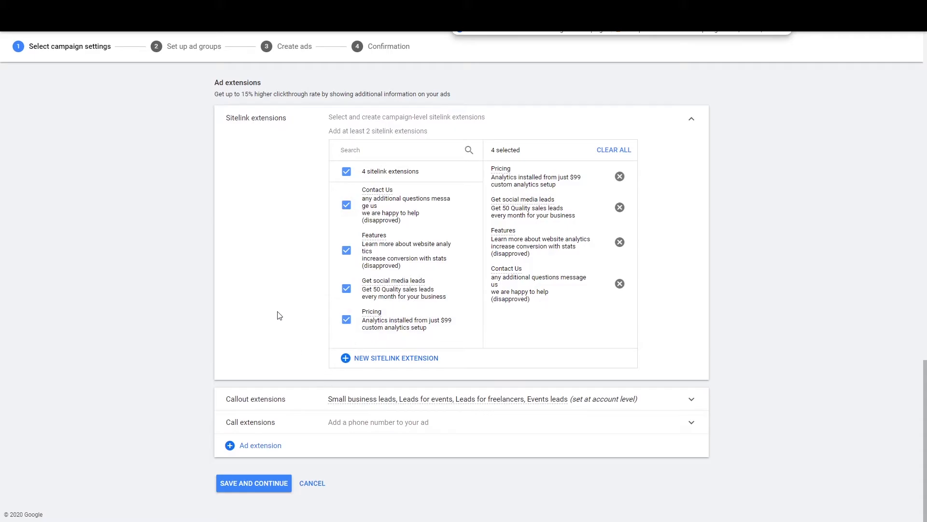
left_click(347, 320)
scroll(403, 267, "up", 3)
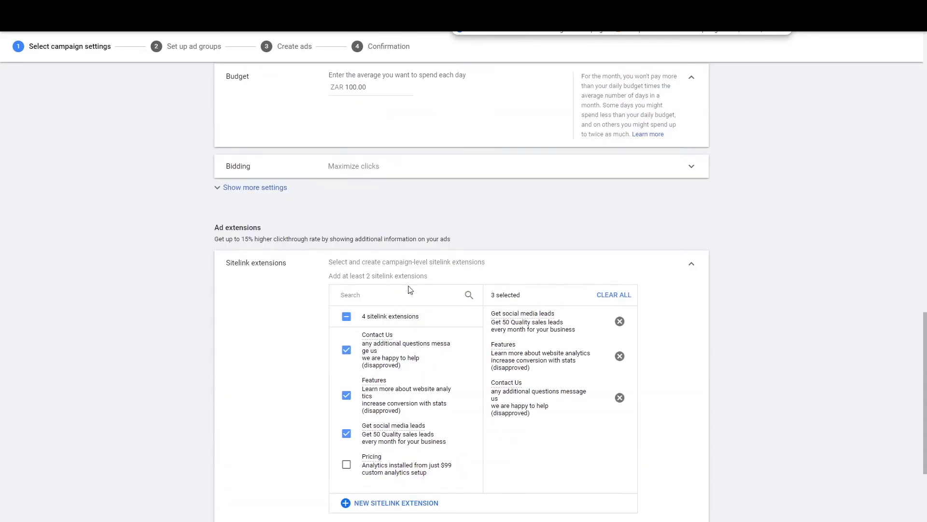
scroll(404, 267, "down", 2)
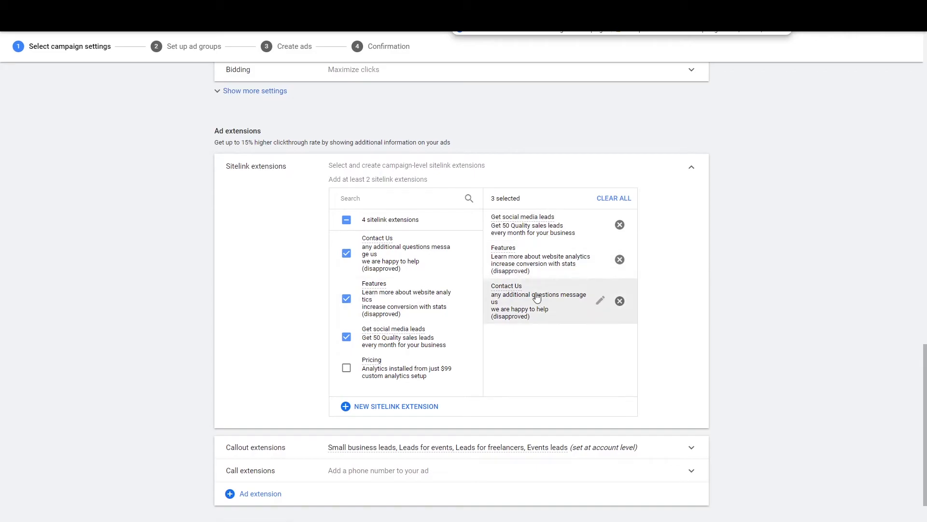
scroll(256, 269, "down", 1)
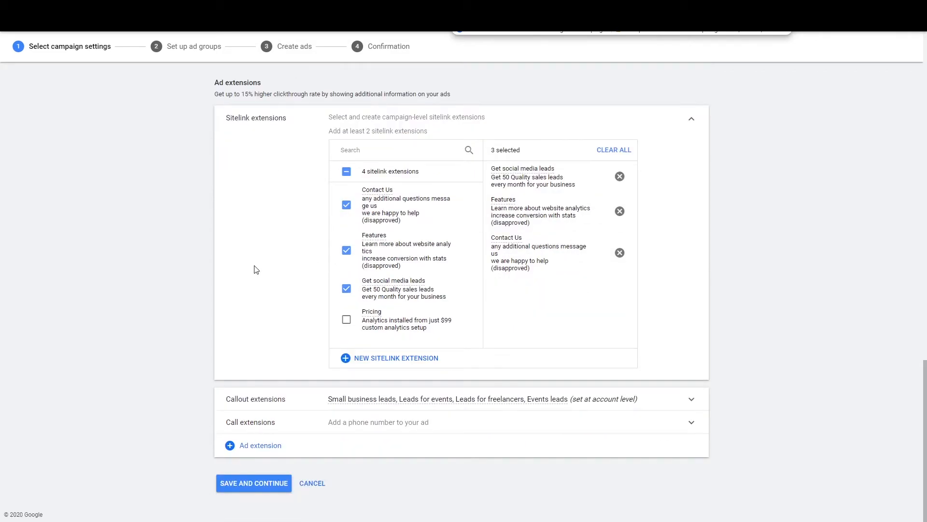
Step: Tick Events leads and Ecommerce site design as campaign-level callout extensions
left_click(254, 402)
scroll(280, 290, "down", 3)
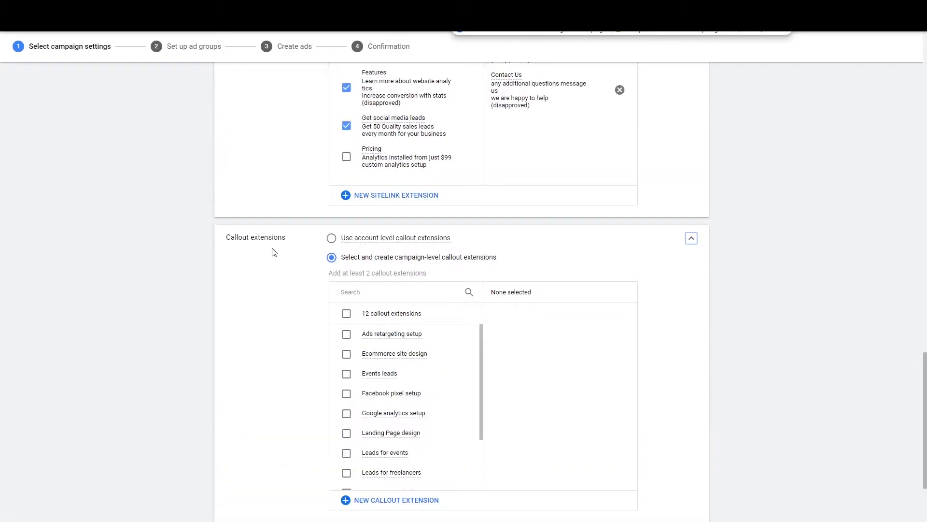
scroll(285, 256, "down", 2)
scroll(297, 265, "up", 1)
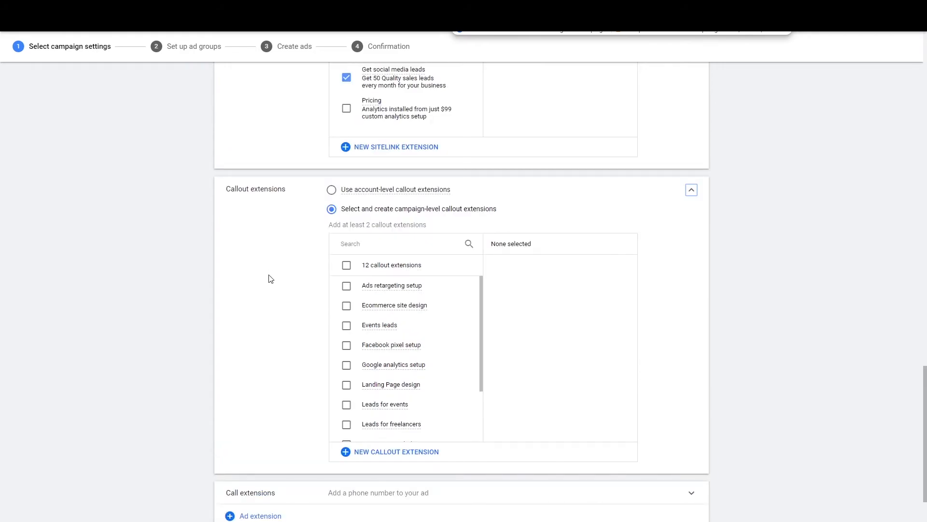
scroll(275, 276, "down", 1)
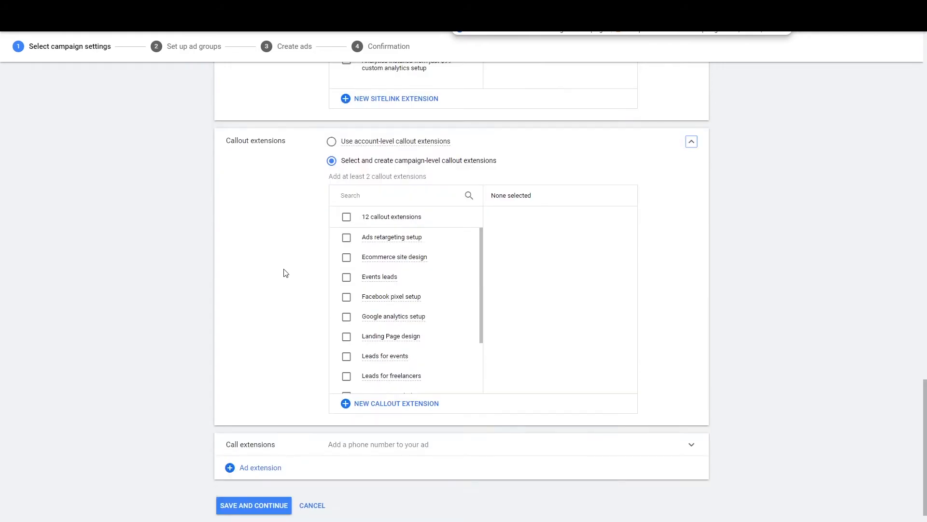
left_click(346, 278)
left_click(344, 266)
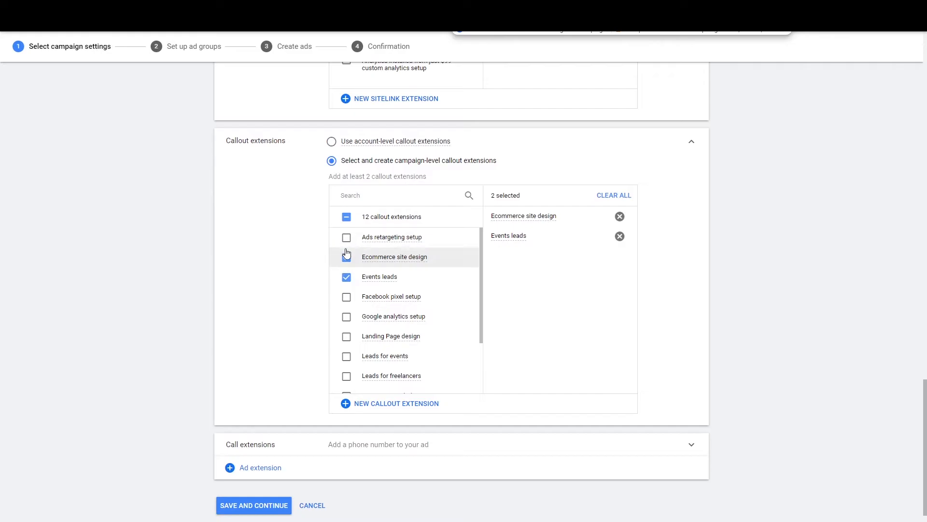
scroll(215, 252, "up", 10)
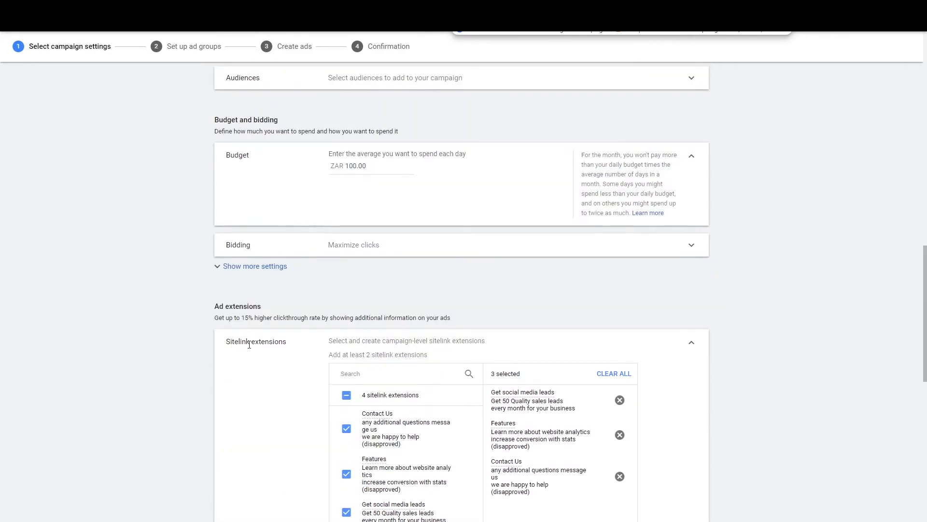
scroll(281, 351, "down", 7)
left_click_drag(226, 285, 290, 291)
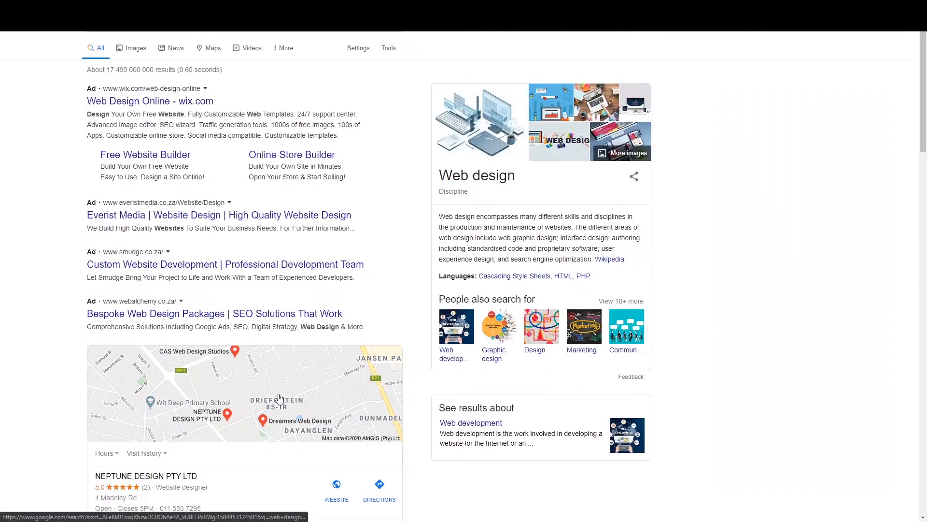
Step: Browse the web design search results and their ads, then switch to the Keyword Planner results
scroll(294, 167, "down", 7)
scroll(295, 167, "down", 3)
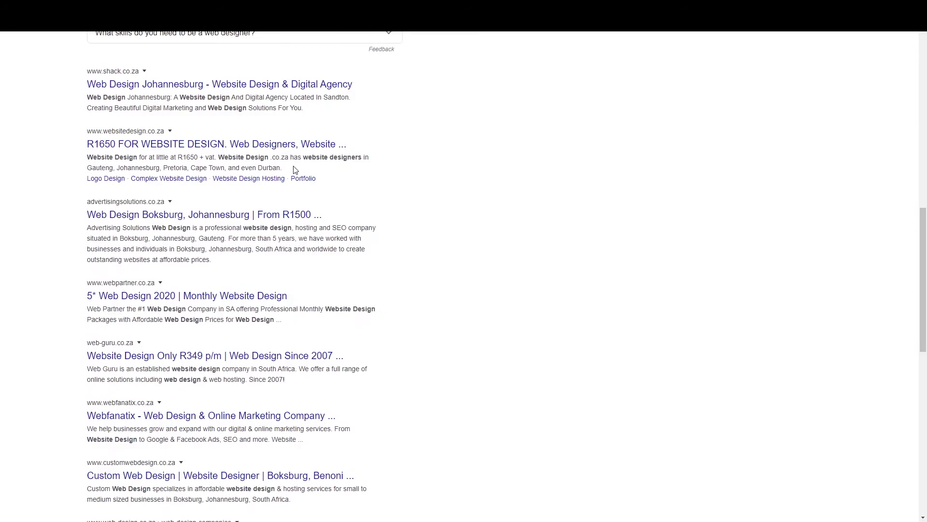
scroll(232, 158, "up", 1)
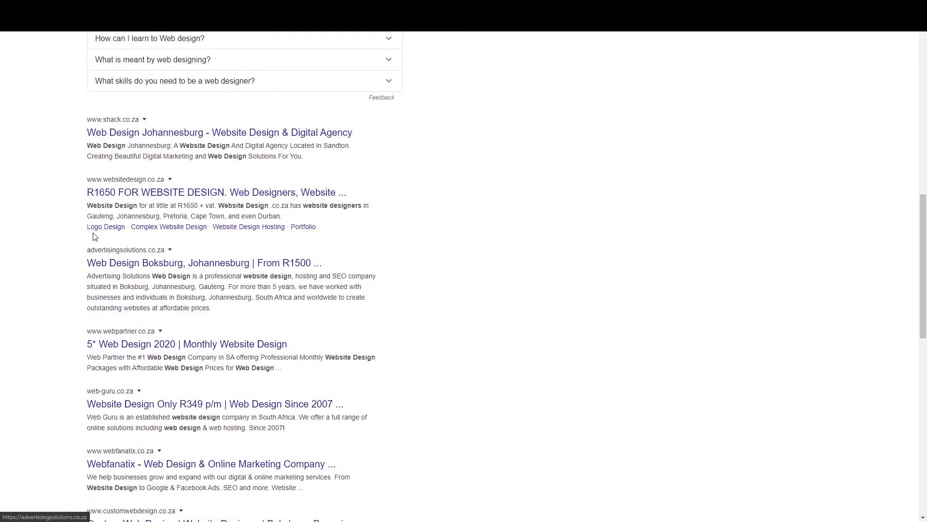
scroll(140, 263, "down", 7)
scroll(140, 263, "down", 4)
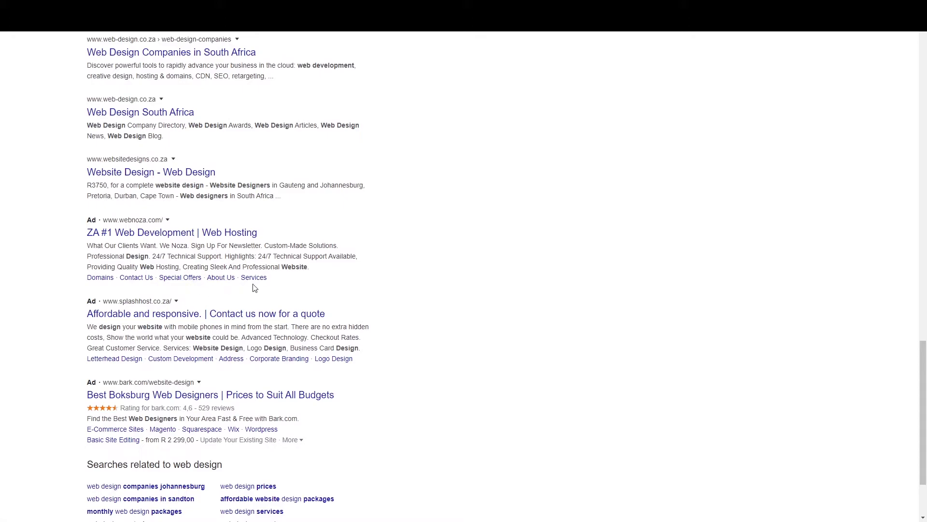
scroll(350, 321, "up", 2)
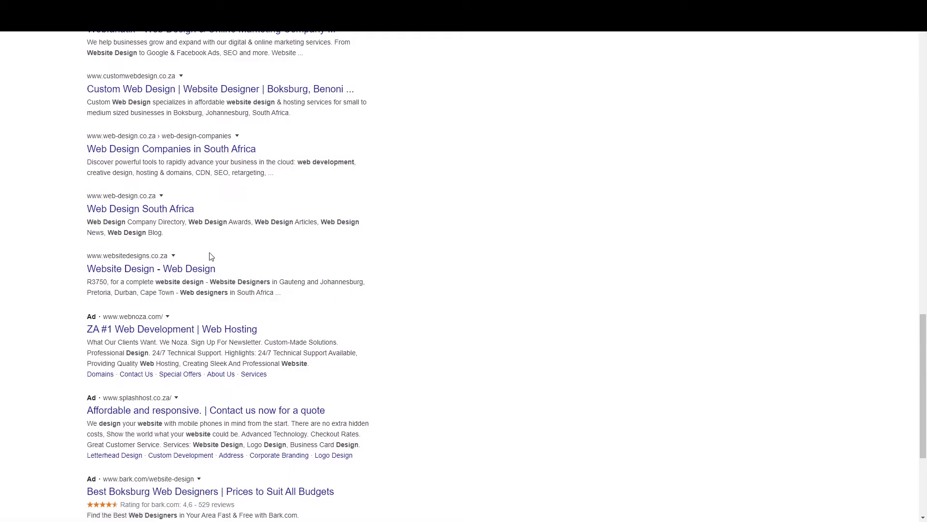
scroll(209, 249, "down", 2)
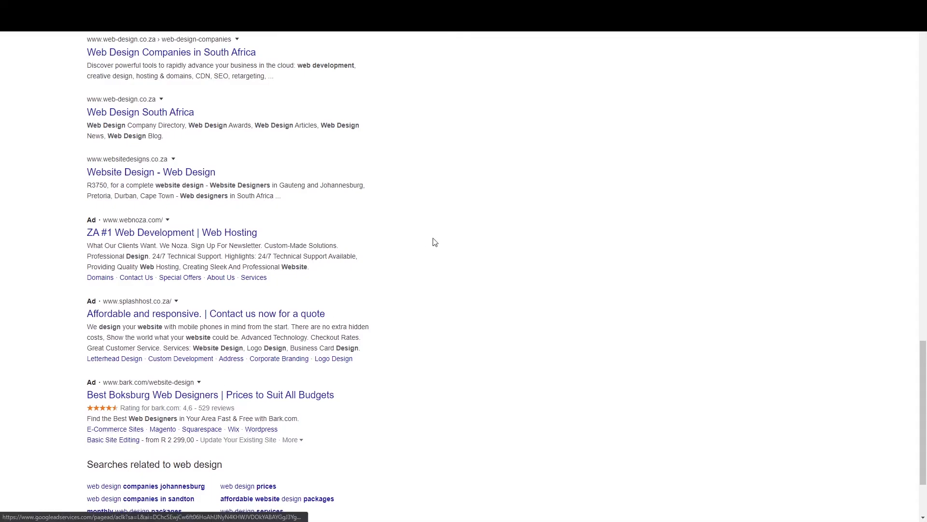
scroll(397, 273, "up", 5)
scroll(397, 273, "down", 6)
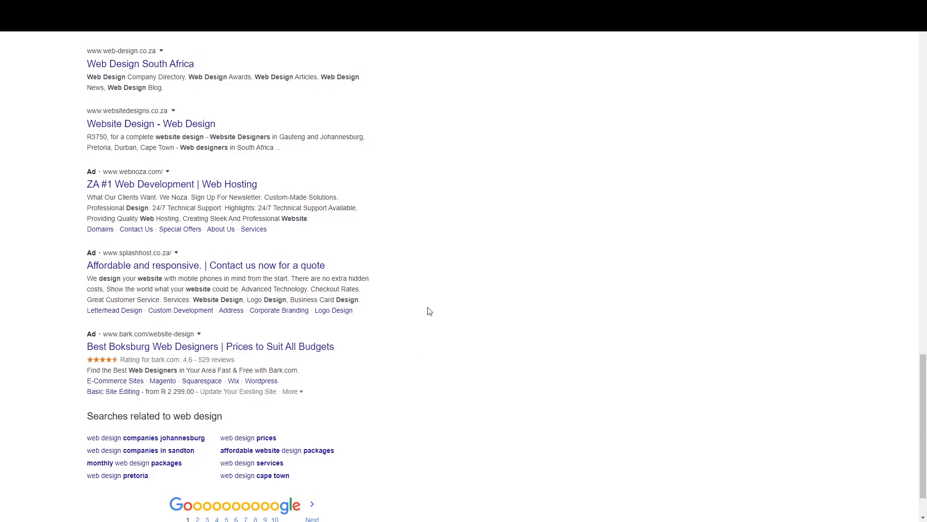
scroll(411, 298, "up", 2)
key("ctrl+Tab")
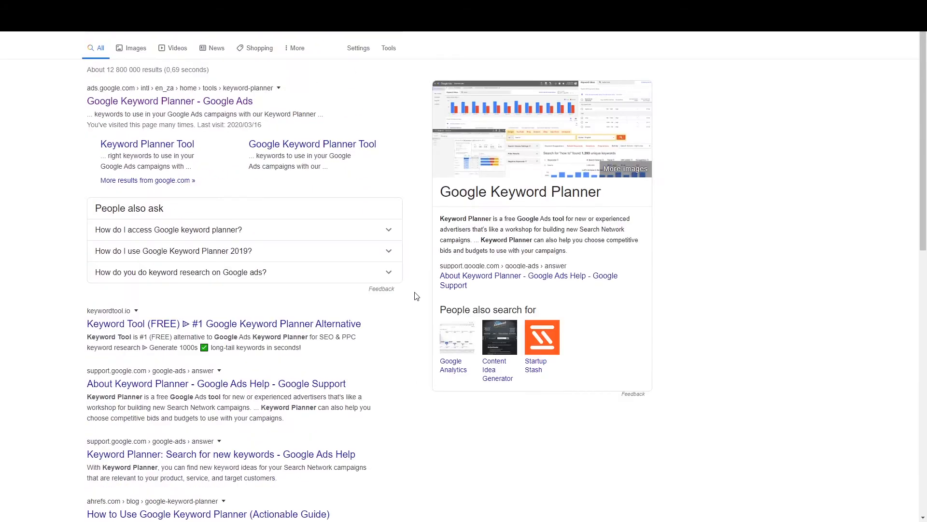
Step: Back in the campaign settings, remove Ecommerce site design from the callouts
key("ctrl+Tab")
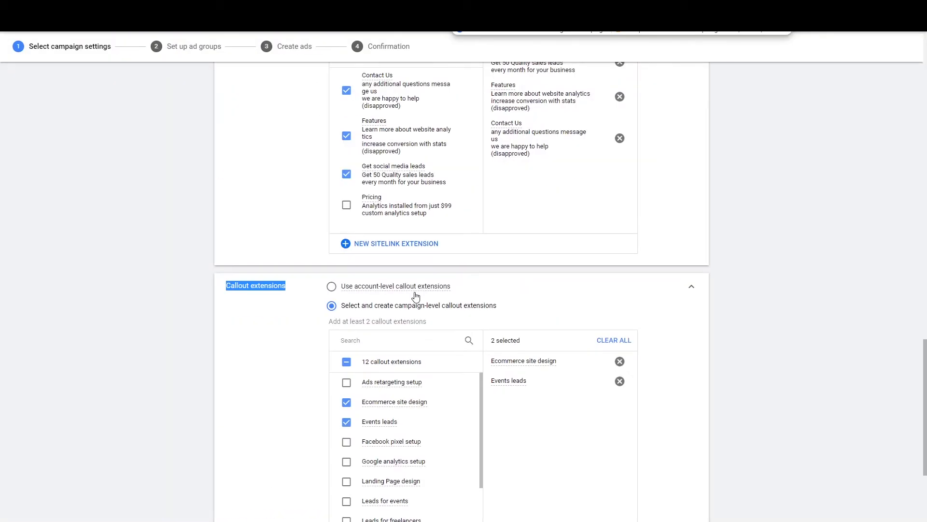
scroll(577, 247, "down", 4)
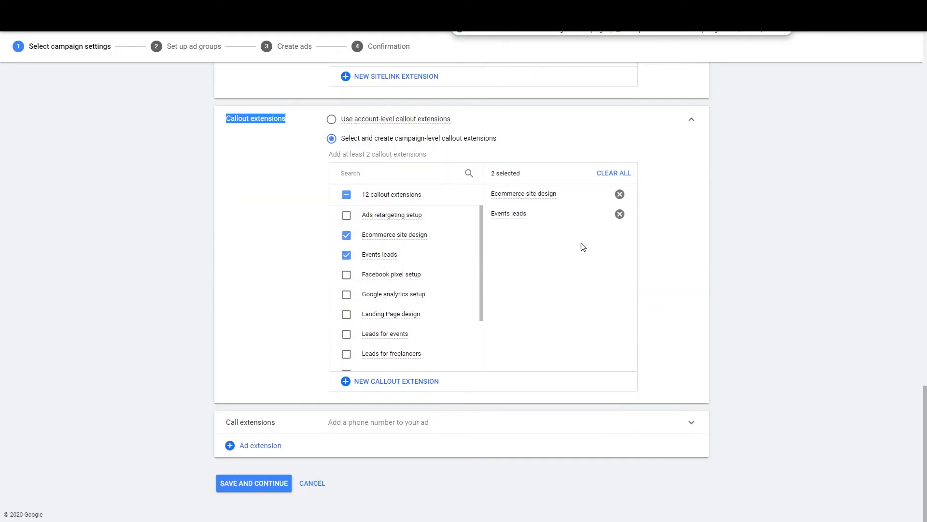
scroll(358, 260, "up", 3)
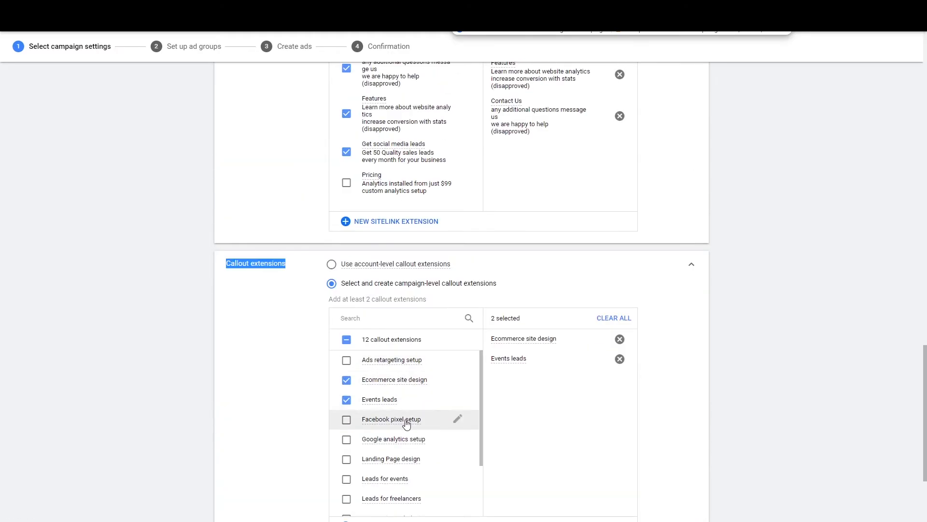
left_click(347, 380)
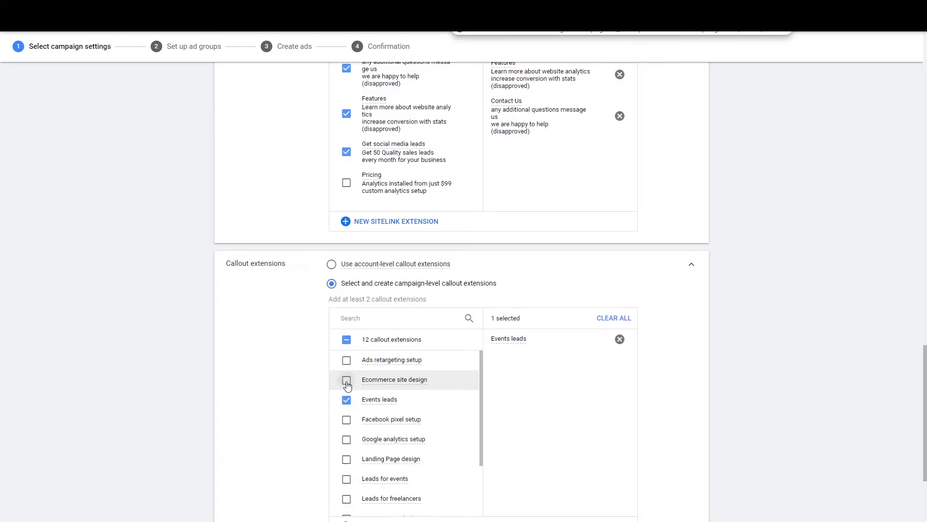
Step: Add Facebook pixel setup, Leads for events and Leads for freelancers as callouts
left_click(346, 419)
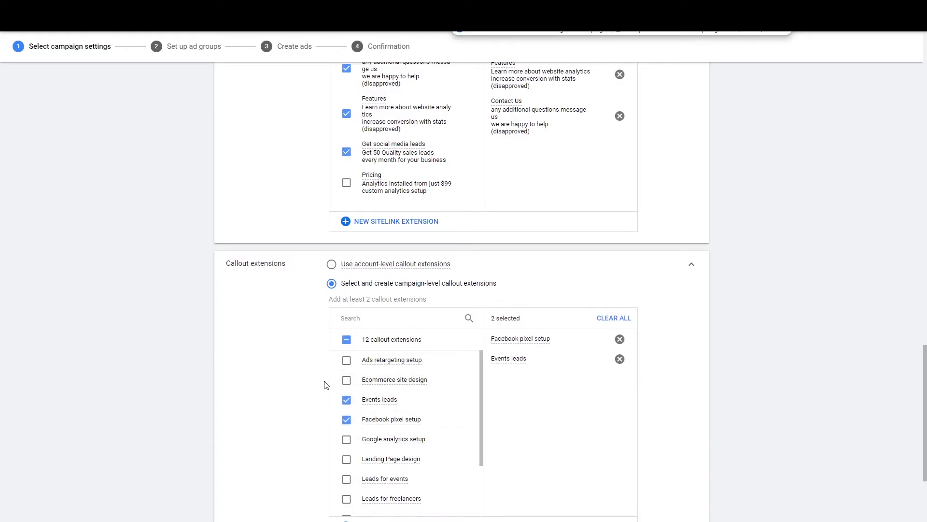
scroll(368, 393, "down", 2)
left_click(346, 407)
left_click(346, 427)
scroll(531, 410, "up", 5)
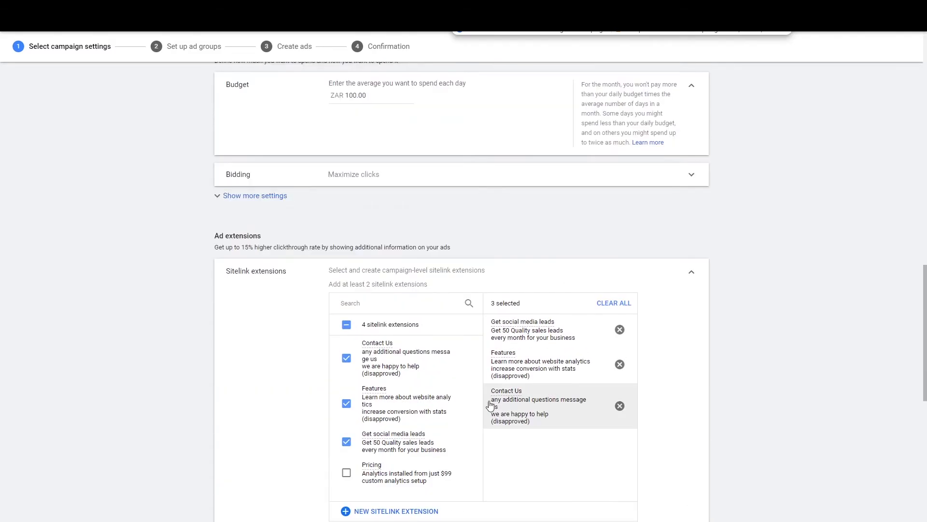
scroll(531, 328, "up", 7)
scroll(498, 333, "down", 7)
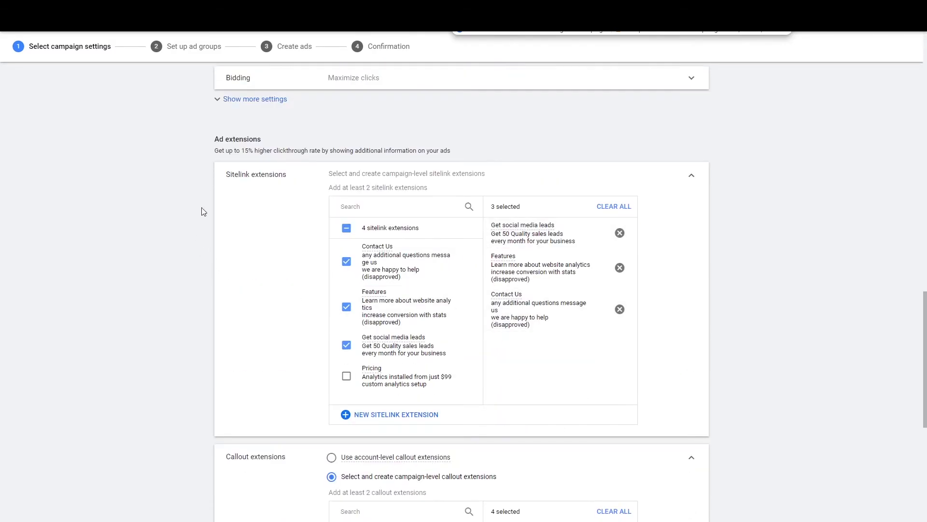
scroll(215, 296, "down", 5)
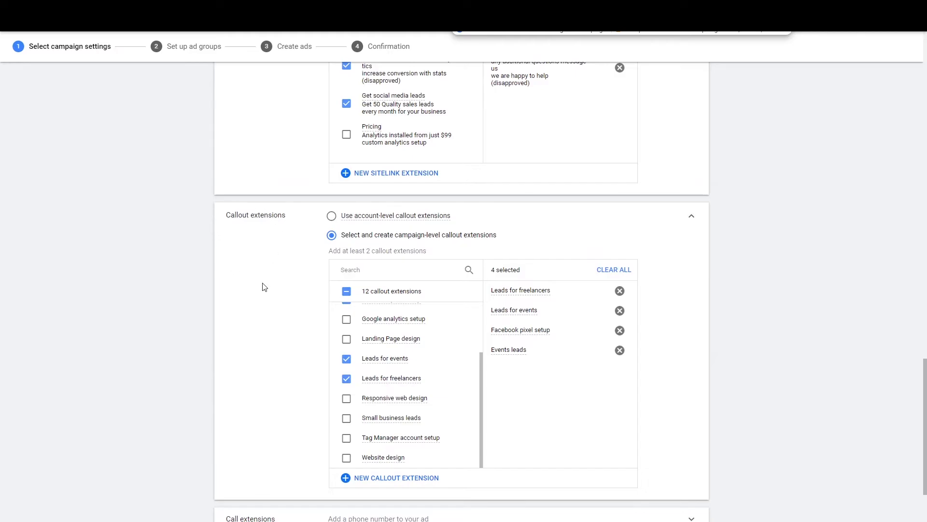
scroll(265, 284, "down", 2)
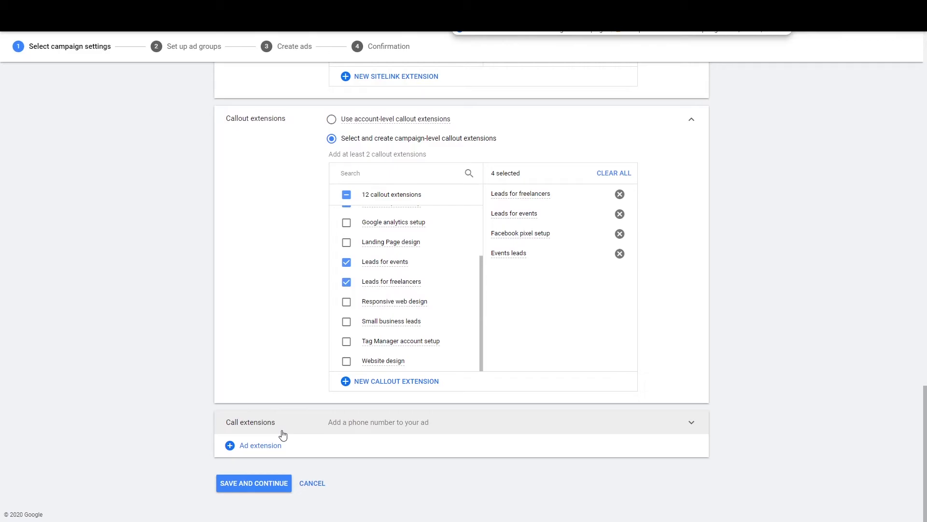
left_click(283, 433)
scroll(266, 425, "down", 4)
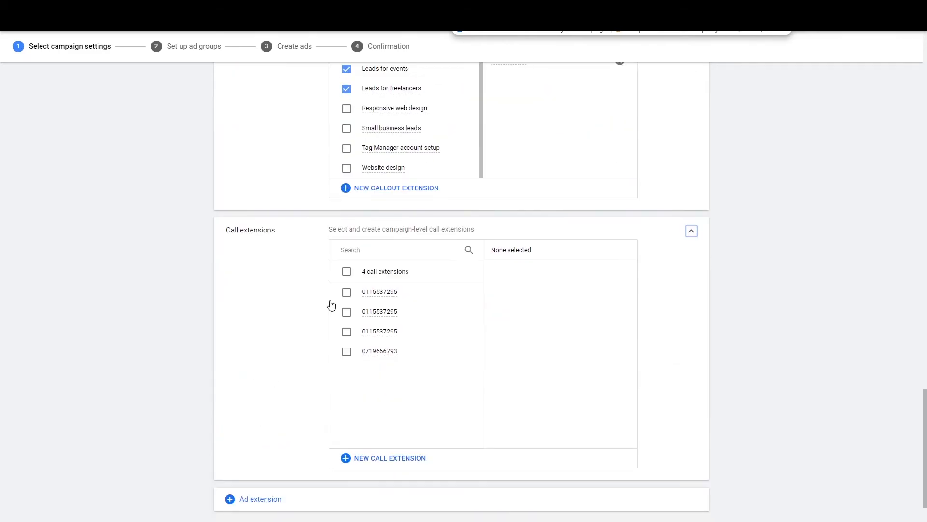
left_click(347, 292)
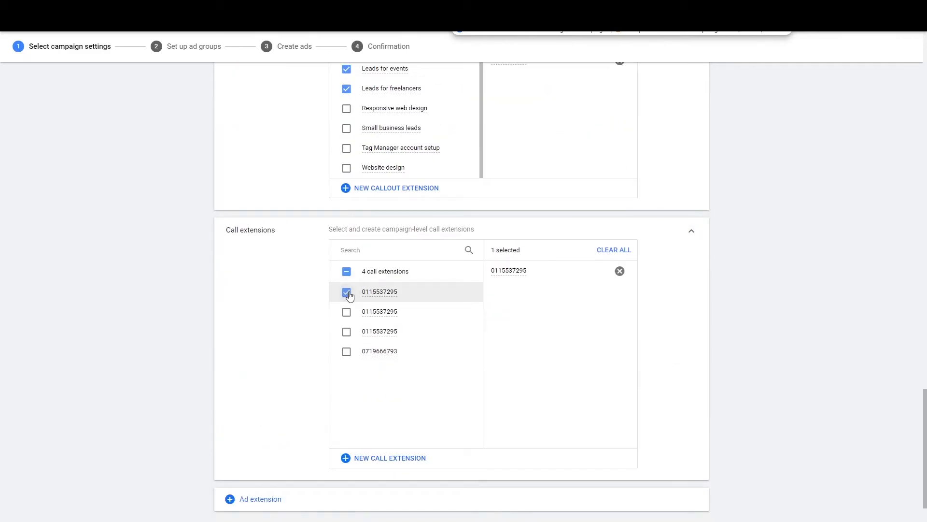
left_click(368, 463)
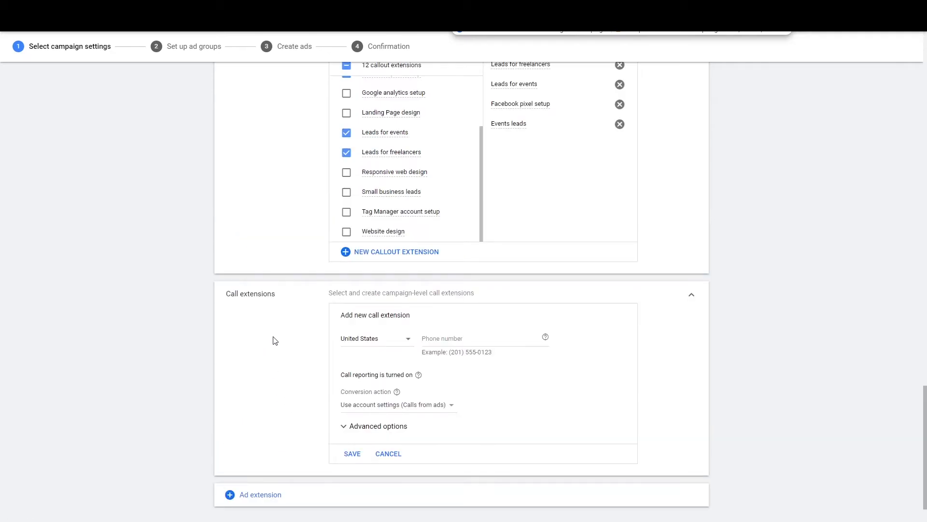
left_click(394, 346)
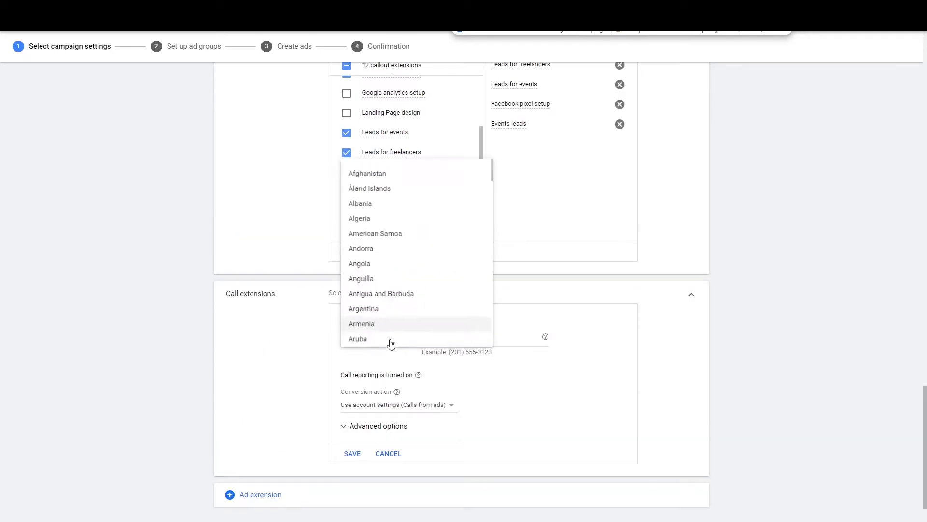
scroll(392, 275, "down", 3)
scroll(394, 277, "up", 13)
scroll(394, 276, "down", 2)
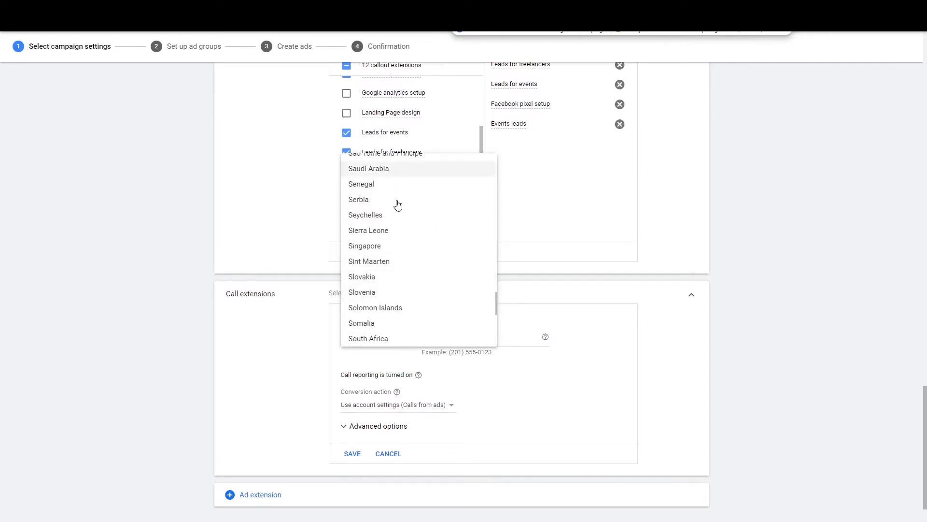
left_click(387, 338)
left_click(472, 342)
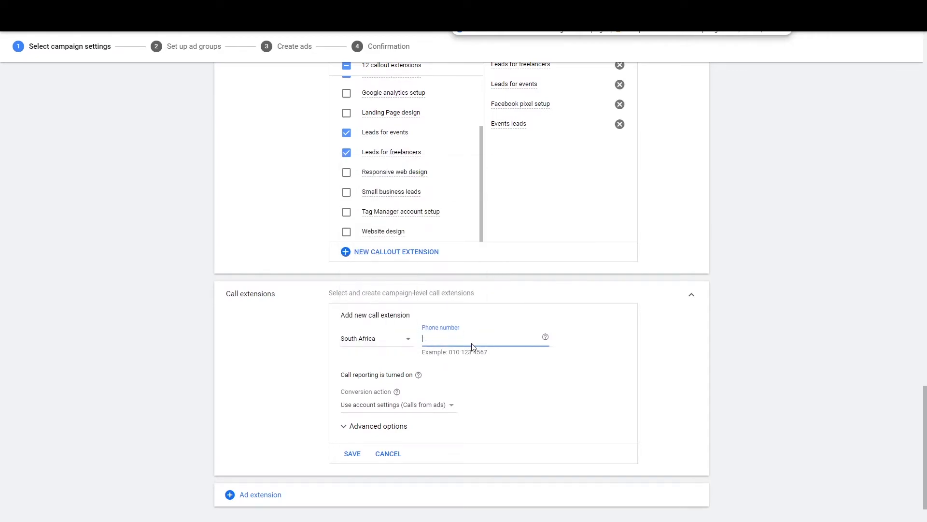
left_click(387, 453)
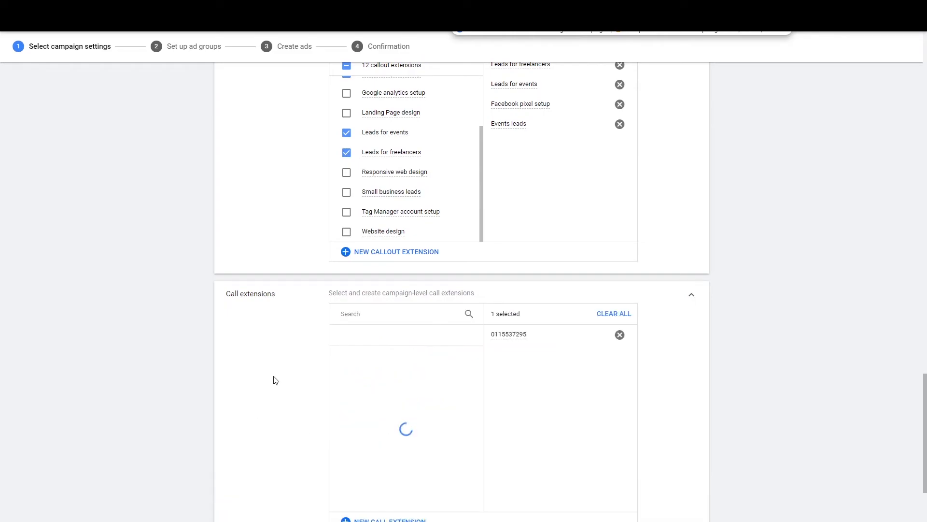
scroll(249, 299, "down", 2)
scroll(256, 391, "up", 2)
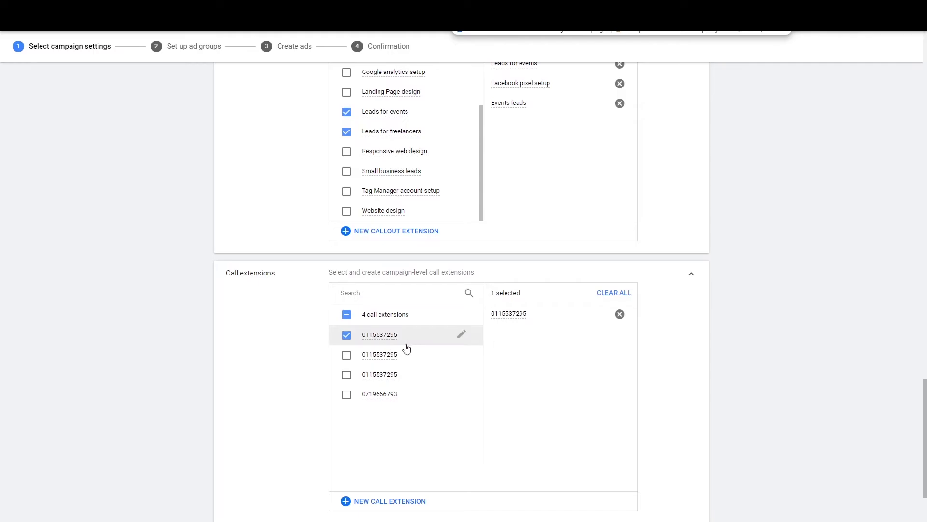
left_click(347, 335)
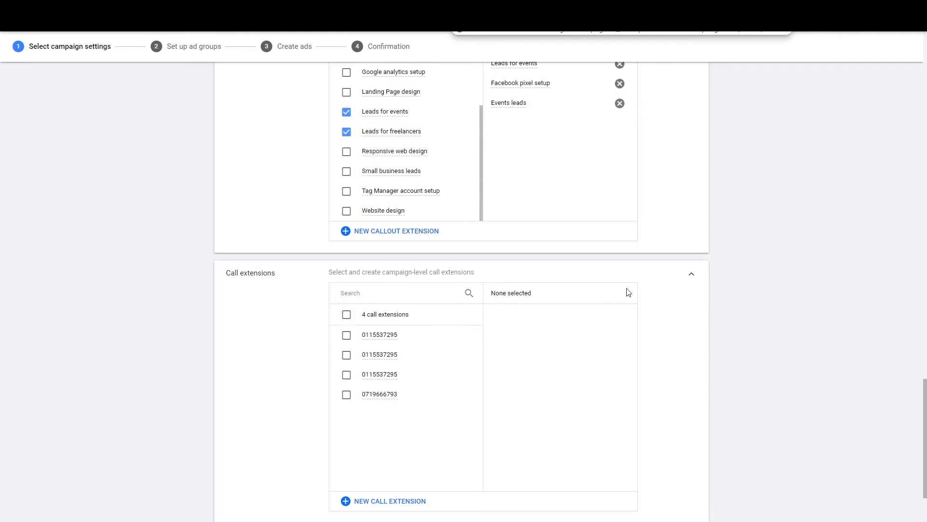
left_click(694, 275)
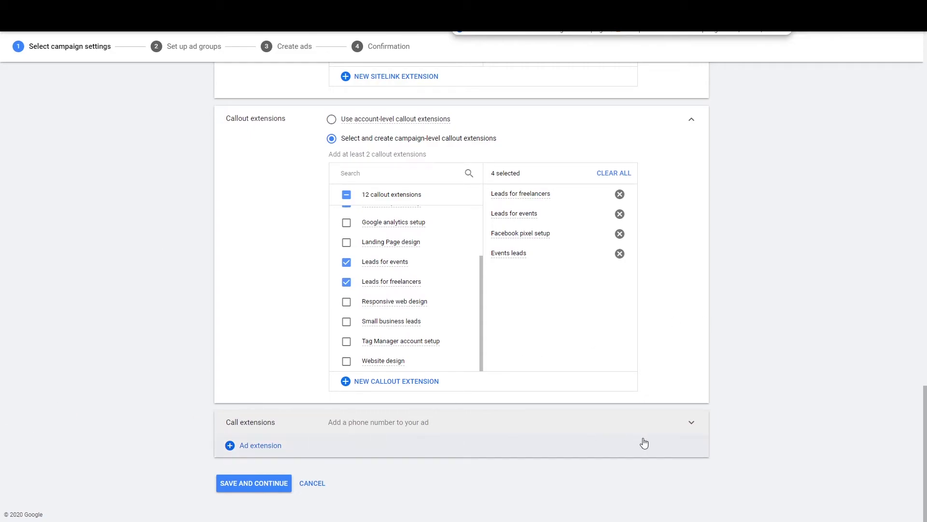
Step: Save the campaign settings with the four callouts and continue to ad group setup
scroll(770, 422, "up", 4)
scroll(735, 393, "down", 4)
left_click(258, 484)
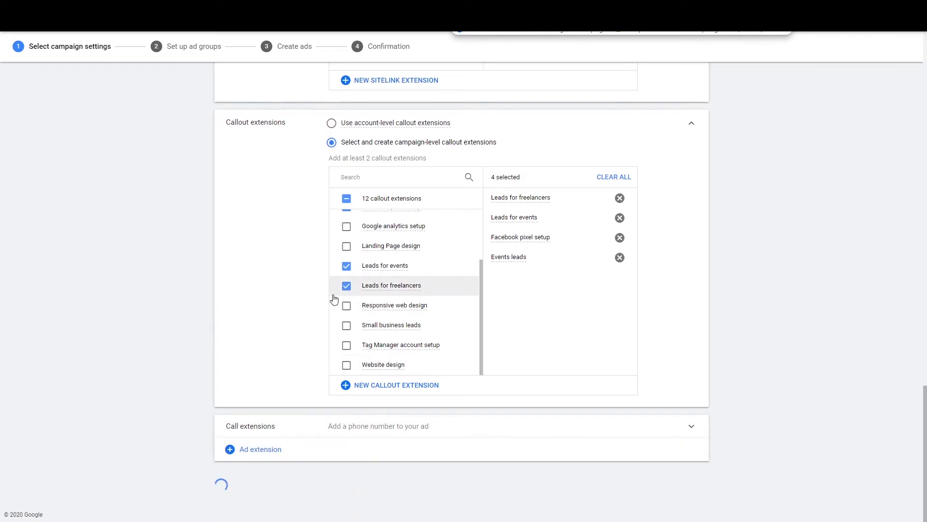
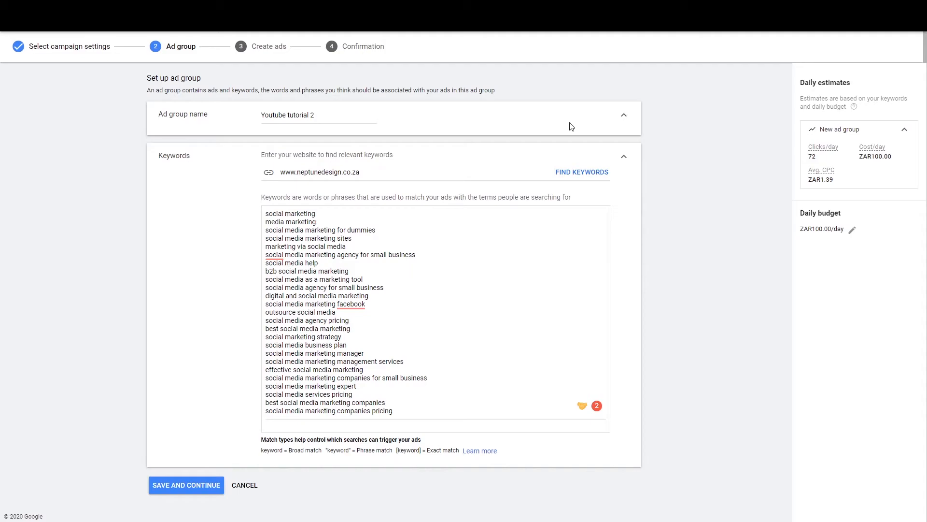
Step: Go from the search results to the Google Keyword Planner start page
key("ctrl+Tab")
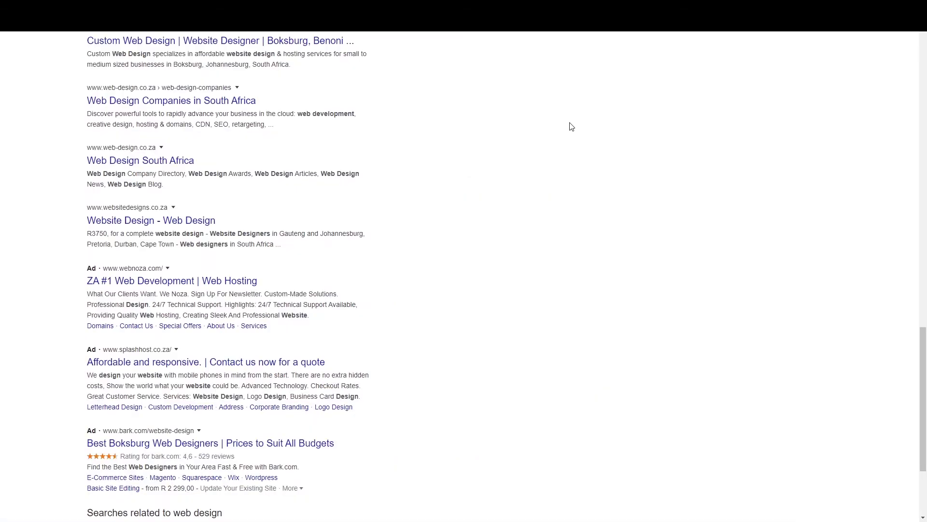
key("ctrl+Tab")
key("ctrl+Tab")
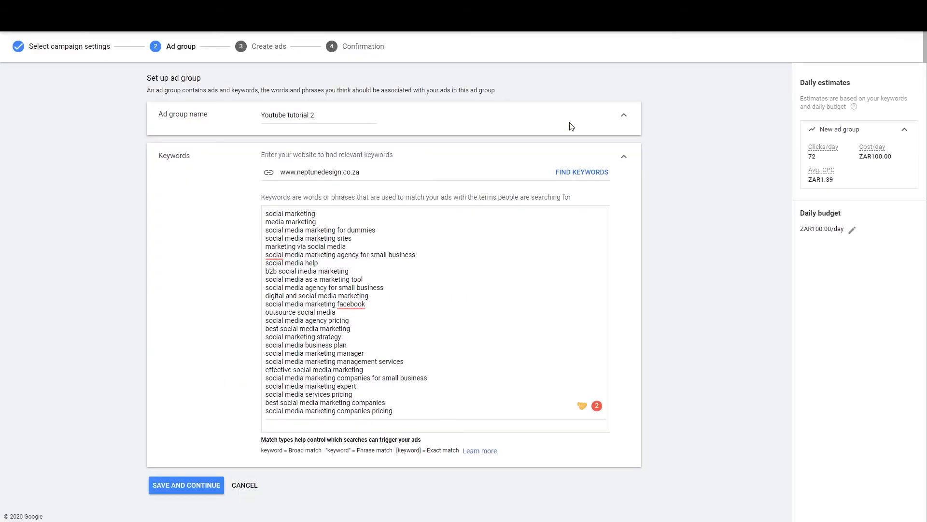
key("ctrl+Tab")
key("ctrl+Tab")
key("ctrl+Tab")
key("ctrl+Tab")
key("ctrl+Tab")
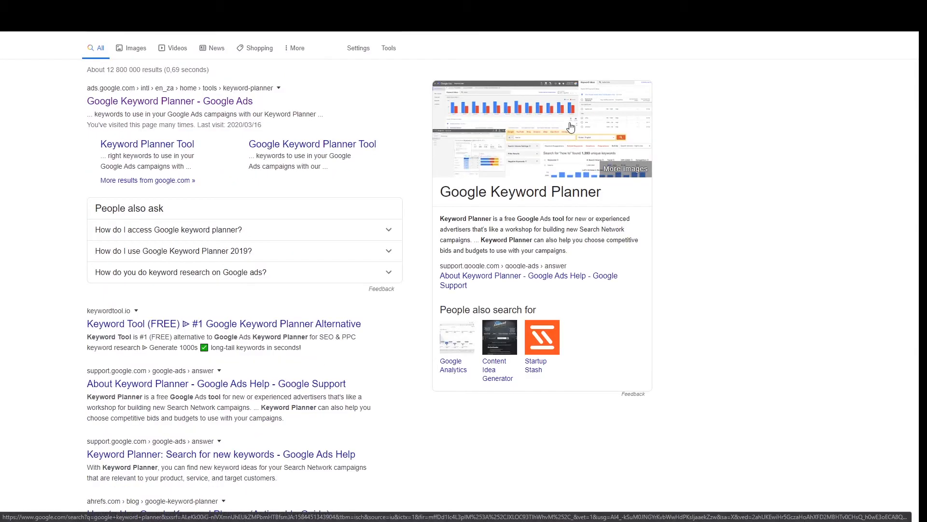
left_click(218, 101)
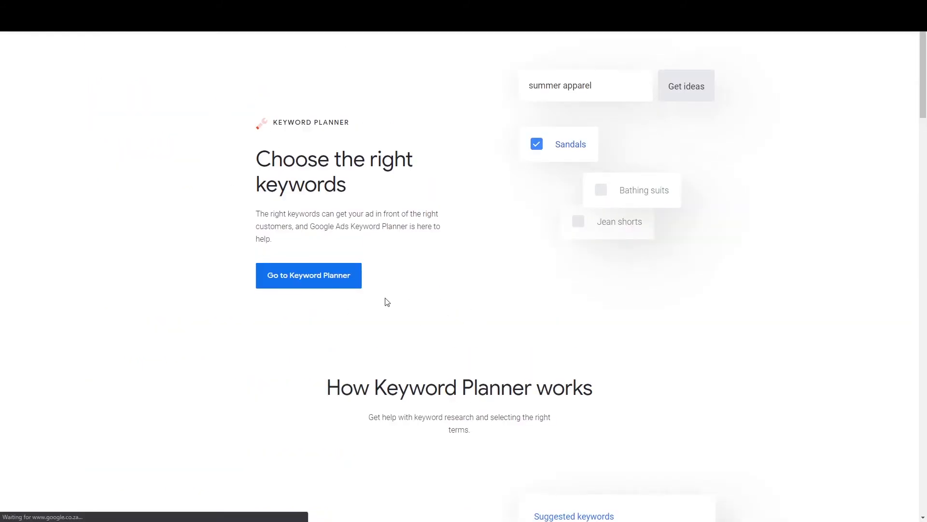
left_click(337, 279)
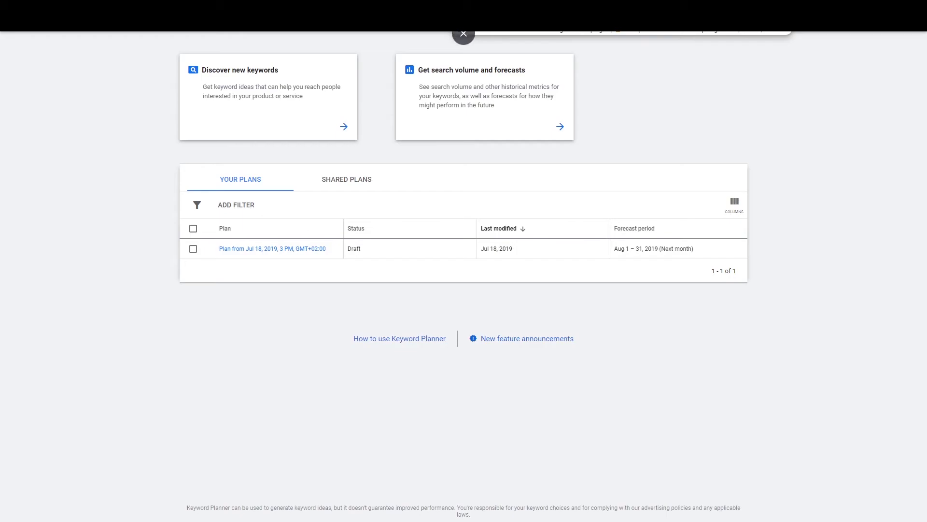
Step: Request new keyword ideas using the seed keyword 'social media marketing'
left_click(789, 27)
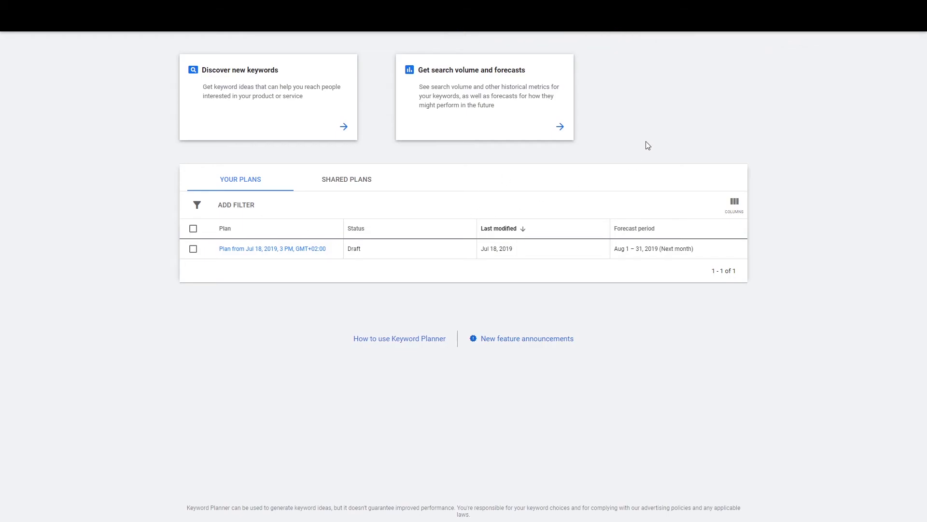
left_click(248, 85)
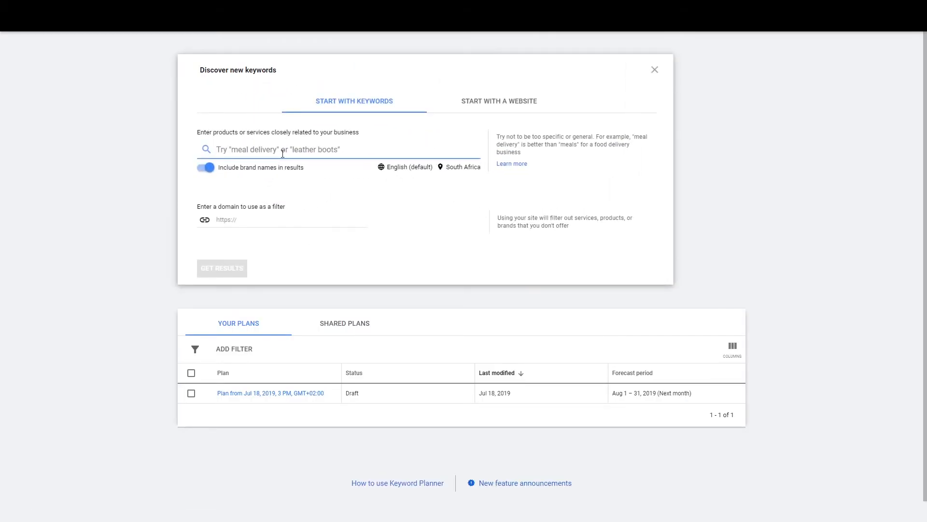
type("social media marketing")
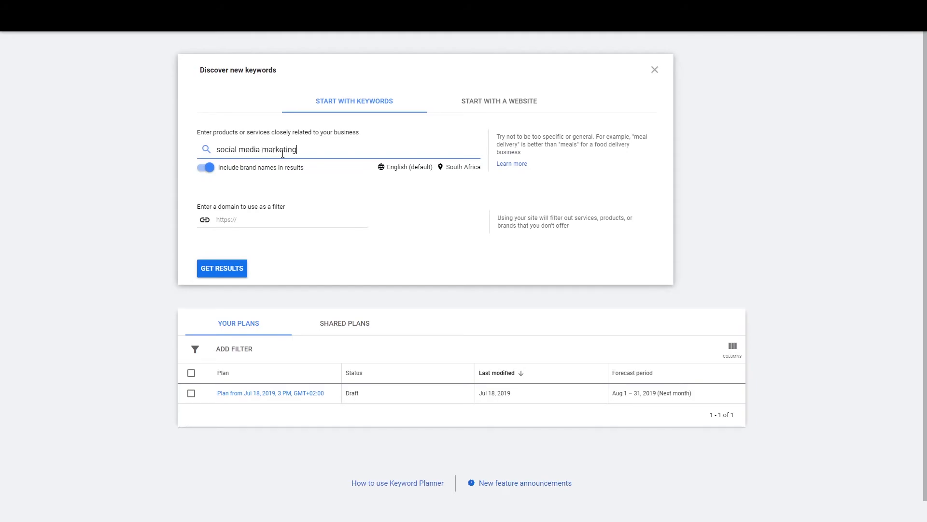
key("Return")
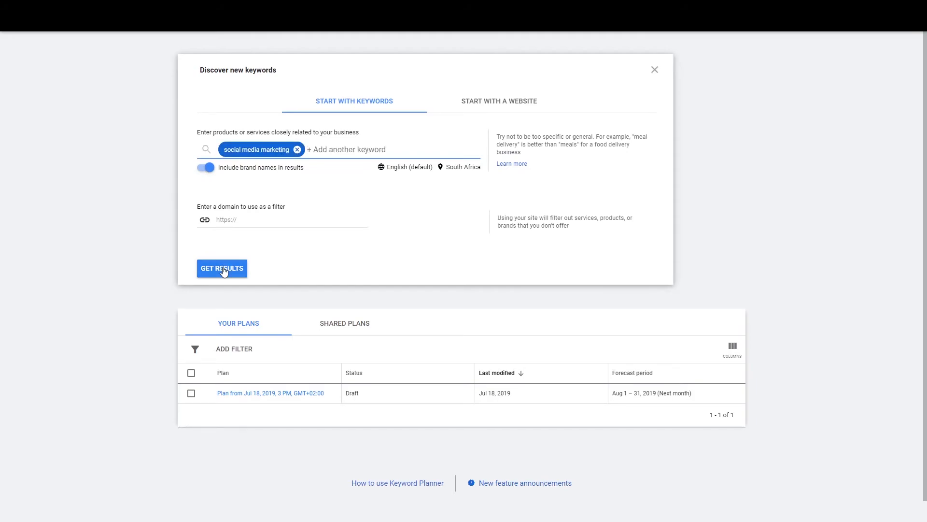
left_click(223, 267)
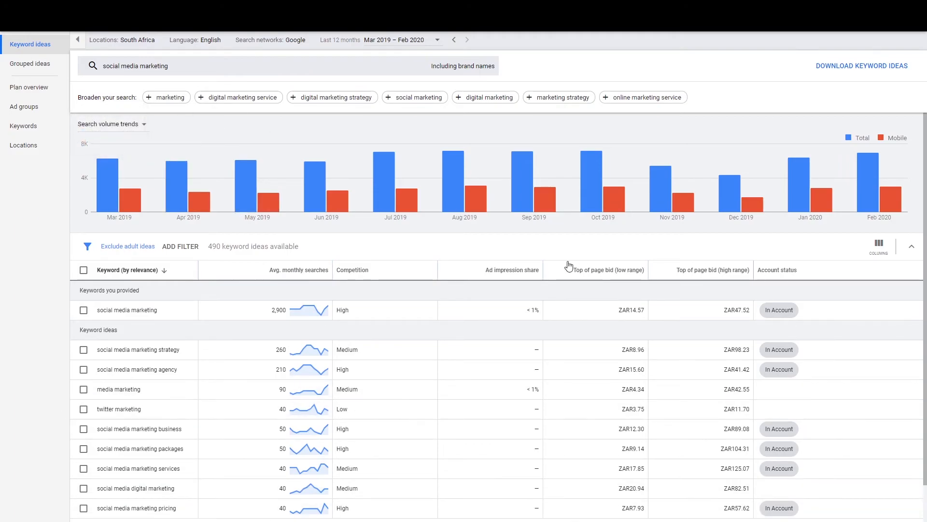
scroll(269, 353, "down", 1)
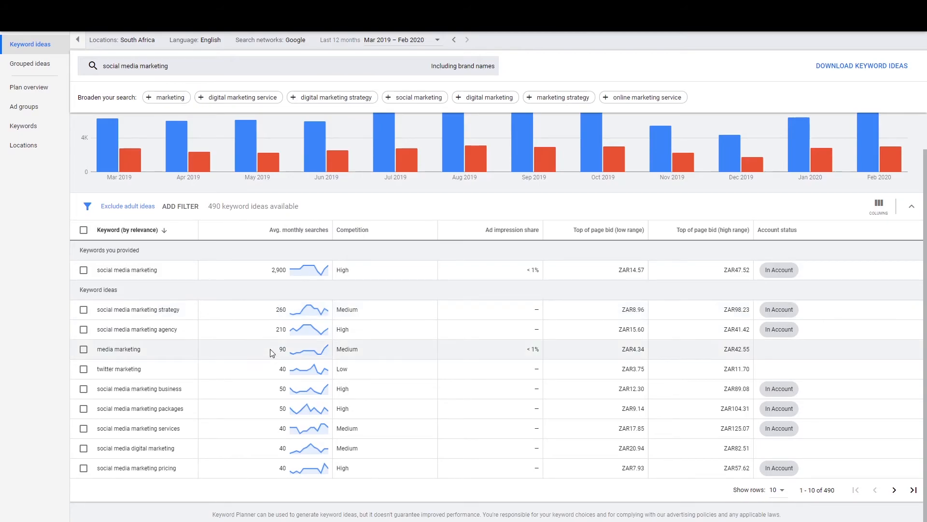
scroll(270, 354, "up", 1)
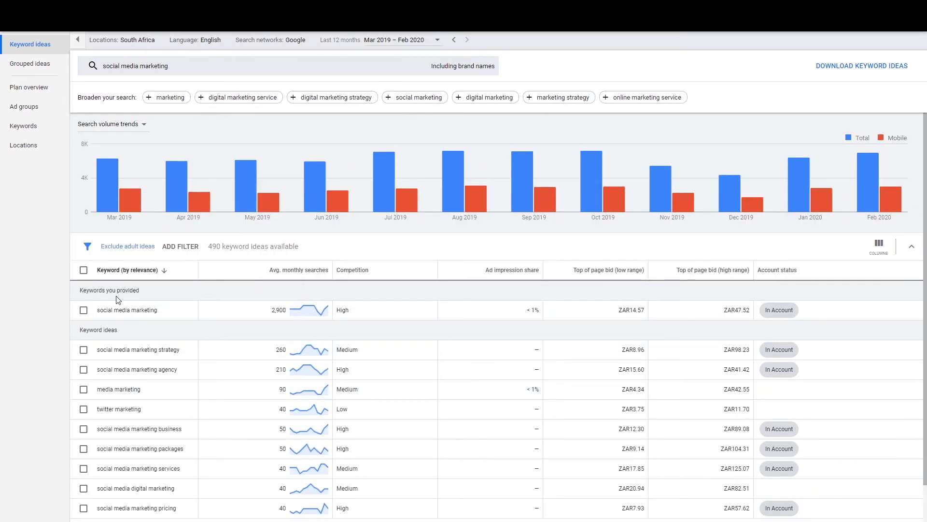
scroll(123, 338, "down", 1)
scroll(128, 345, "up", 1)
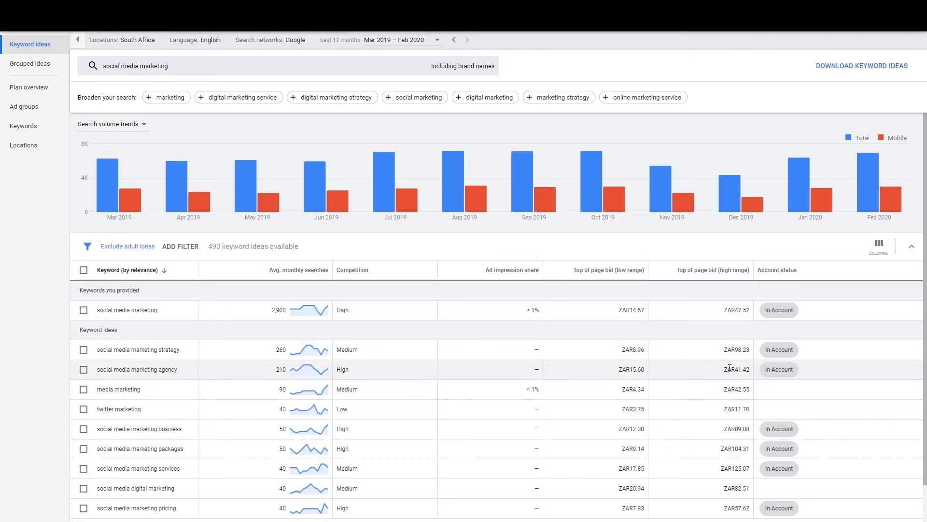
scroll(374, 385, "down", 1)
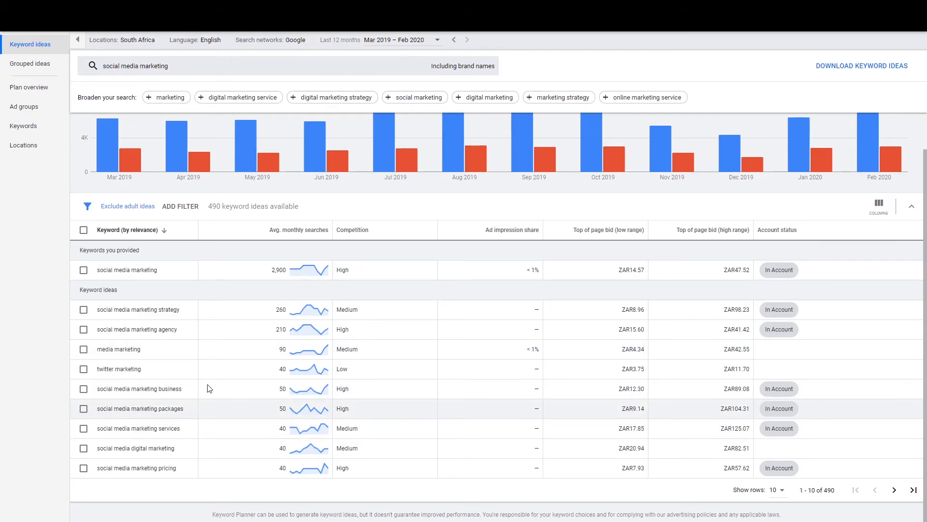
Step: Tick five social media marketing keyword ideas, start a new ad group, then cancel it
left_click(83, 329)
left_click(83, 348)
left_click(83, 369)
left_click(83, 388)
left_click(83, 427)
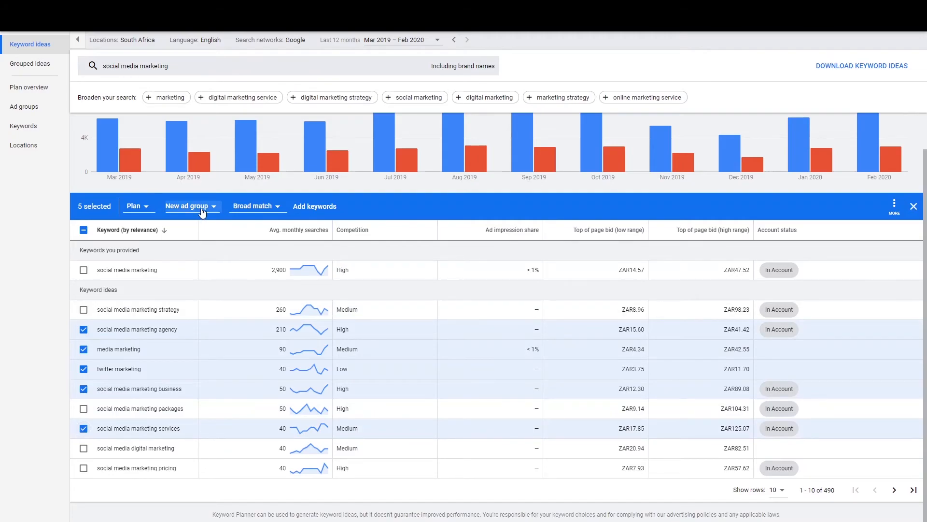
left_click(202, 211)
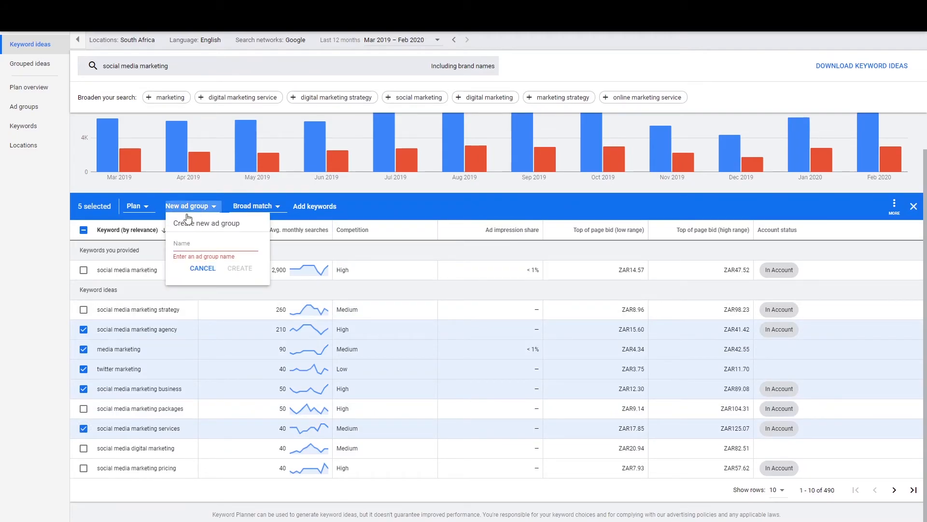
left_click(144, 209)
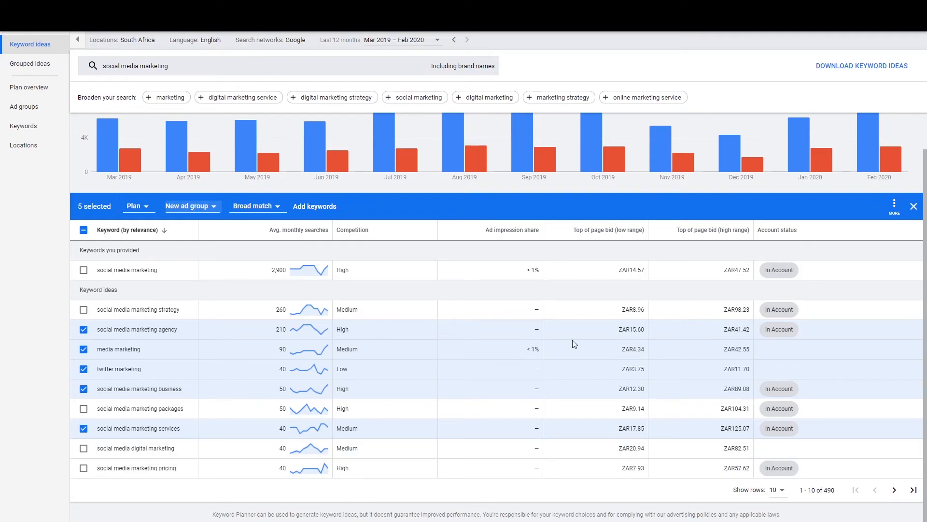
Step: Untick the five keyword ideas and page forward to ideas 11–20
left_click(84, 329)
left_click(83, 349)
left_click(83, 369)
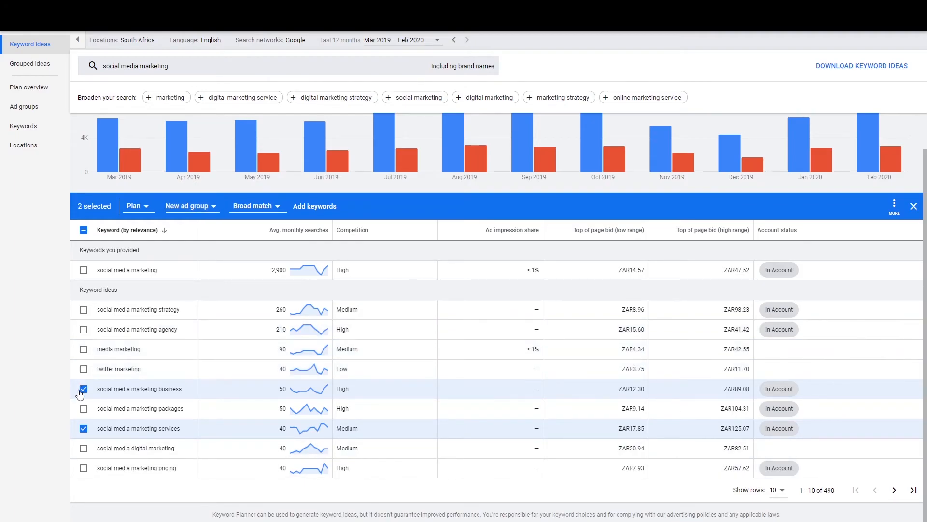
left_click(83, 389)
left_click(84, 428)
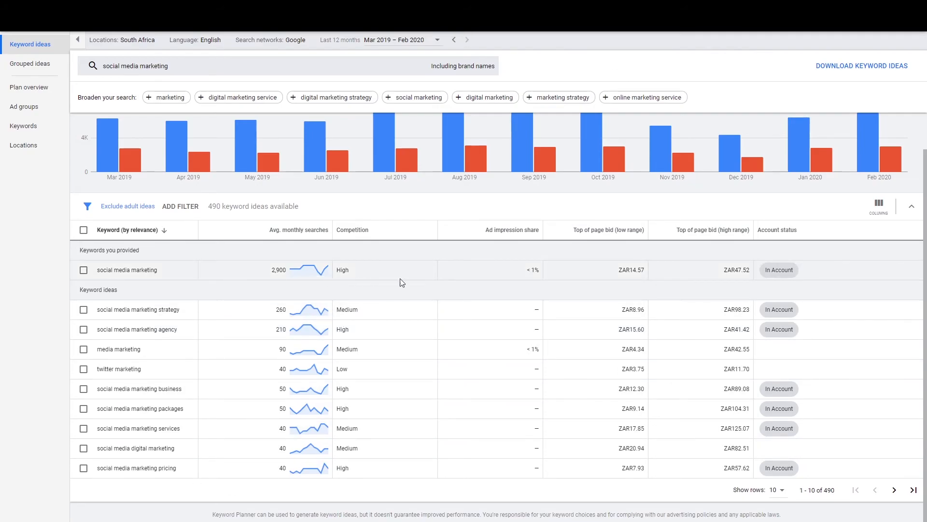
left_click(895, 492)
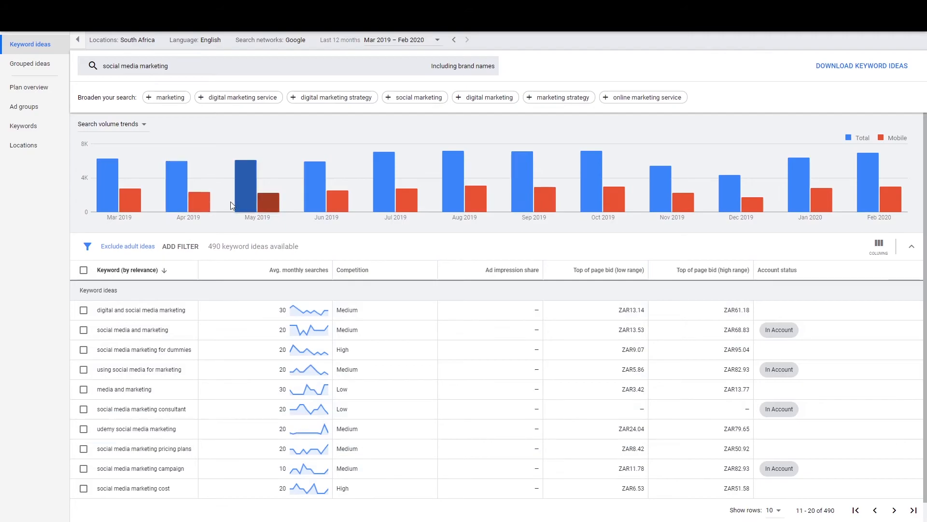
mouse_move(232, 206)
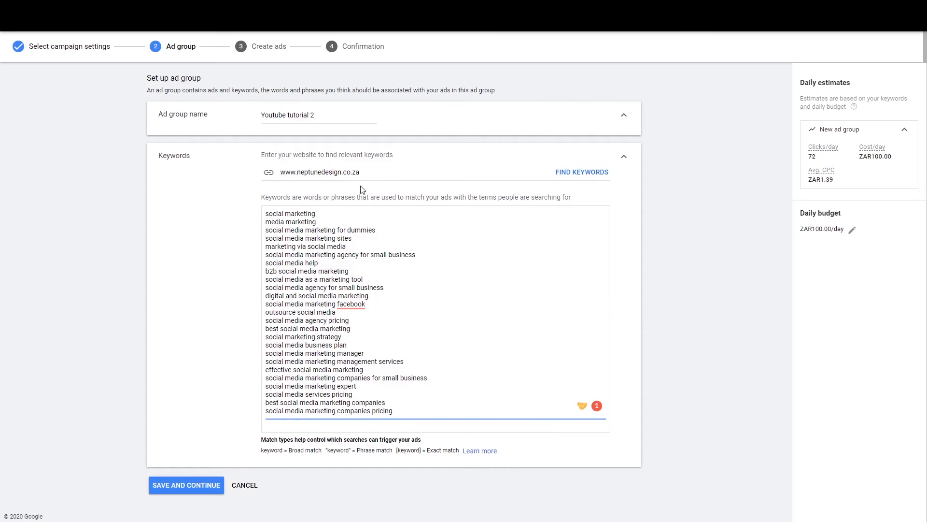
Step: Save the Youtube tutorial 2 ad group and its keywords, reaching the Create ads step
left_click(380, 176)
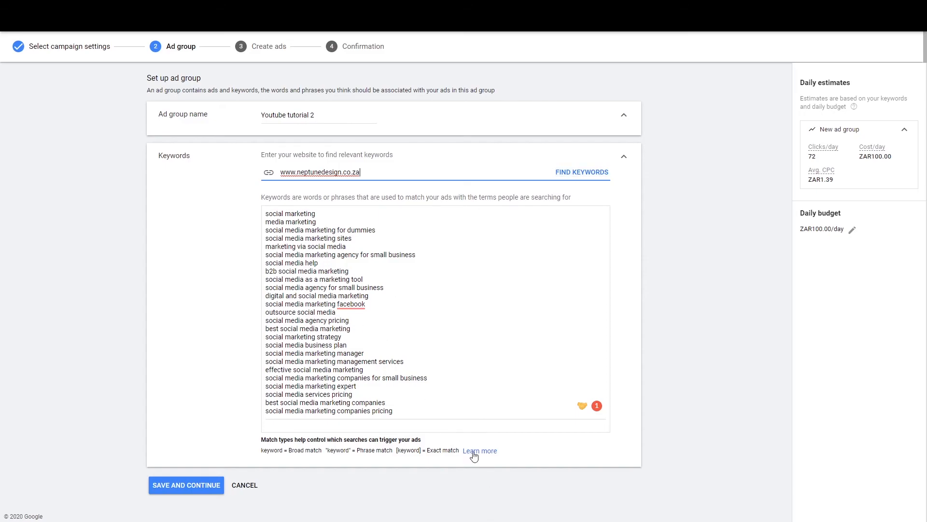
left_click(430, 365)
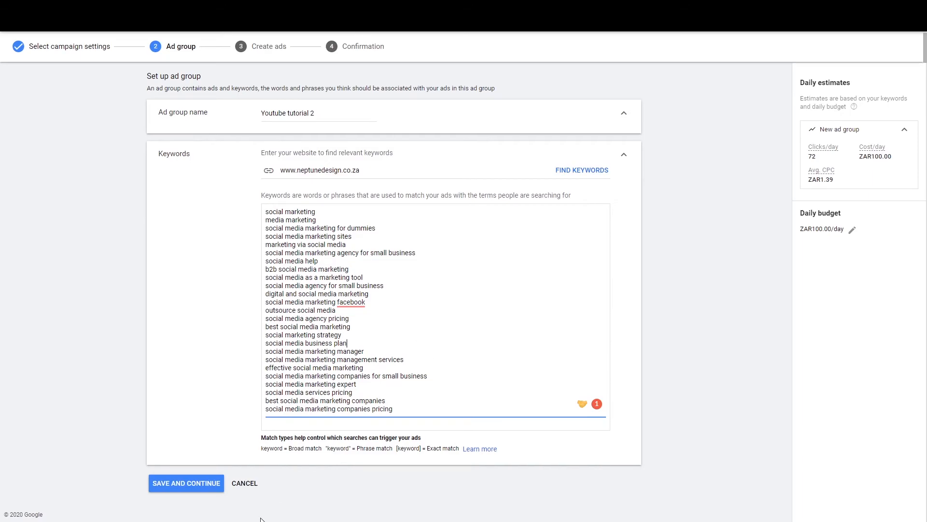
left_click(190, 484)
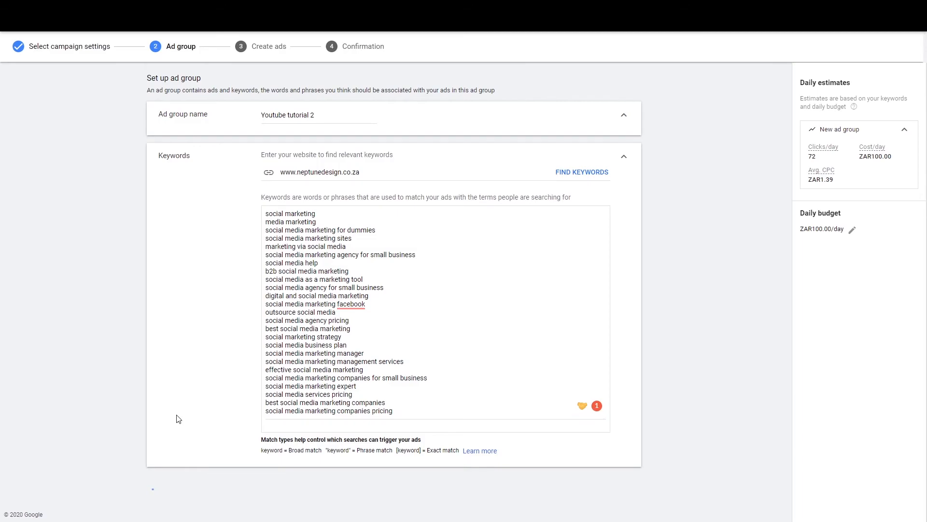
scroll(75, 304, "down", 1)
scroll(75, 305, "up", 1)
scroll(75, 303, "down", 1)
scroll(75, 304, "up", 1)
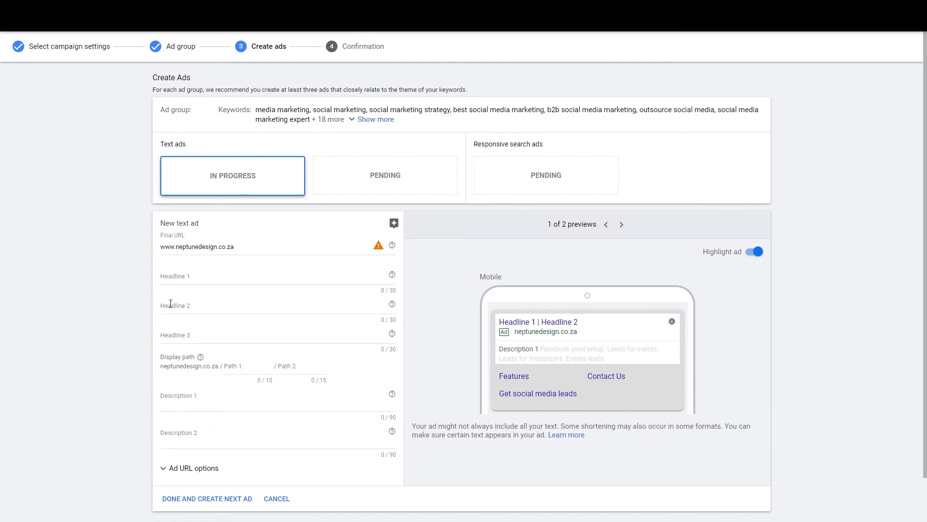
Step: Enter headlines 'Social Media Marketing' and 'Quality leads', fixing the 'keads' typo
left_click(195, 279)
type("So")
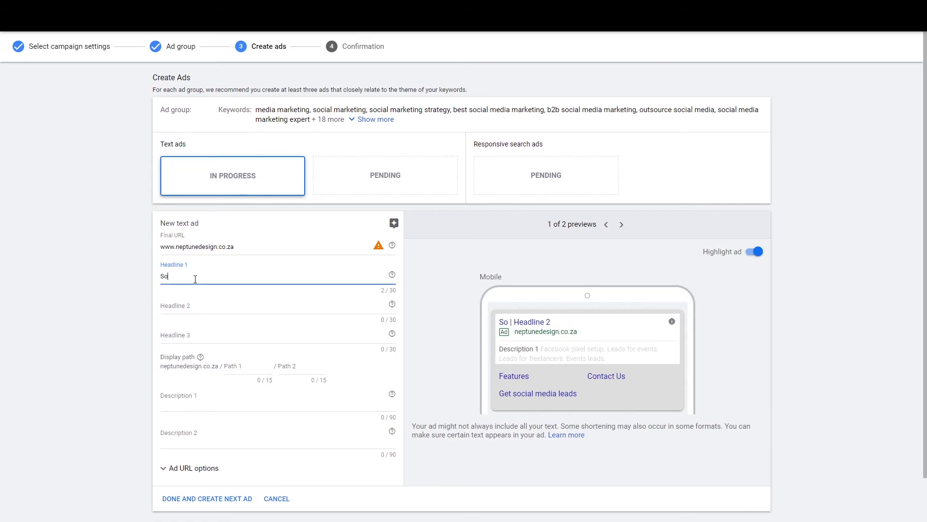
type("cial Medi")
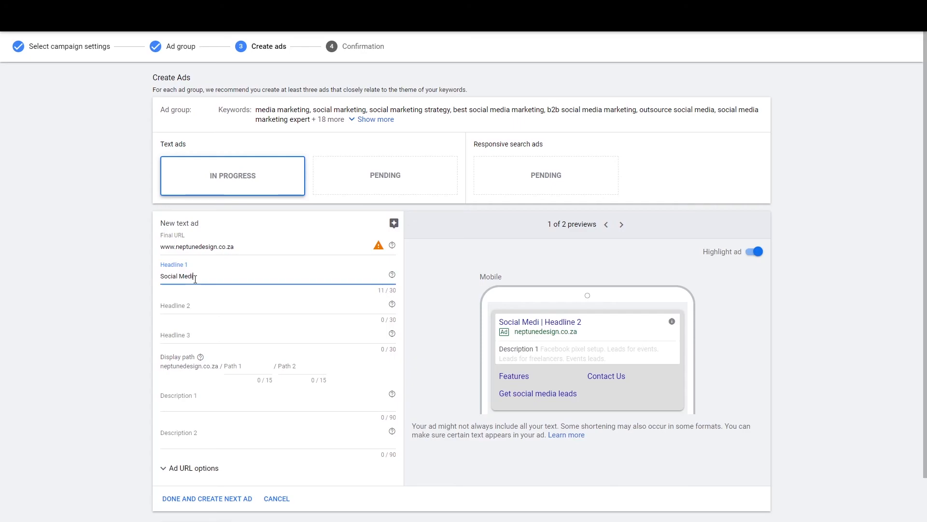
type("a Marketing")
key("Tab")
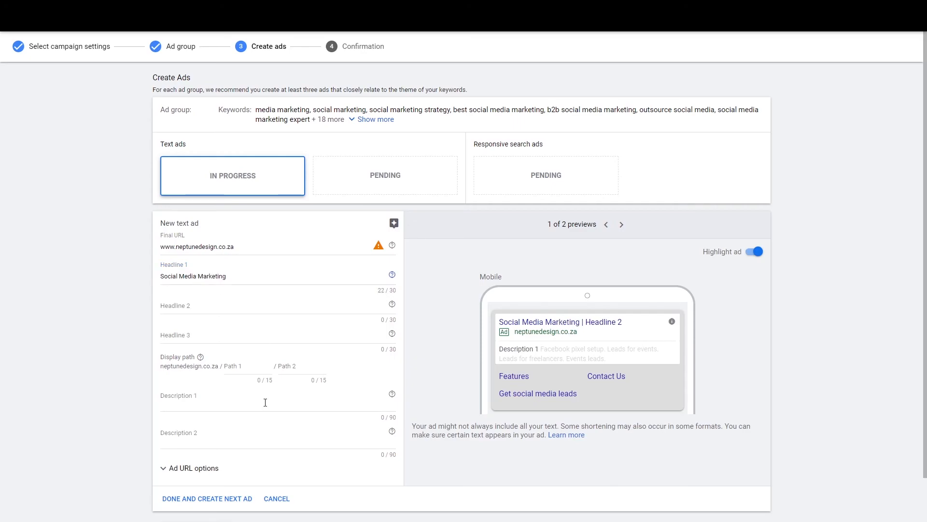
left_click(195, 304)
type("Quali")
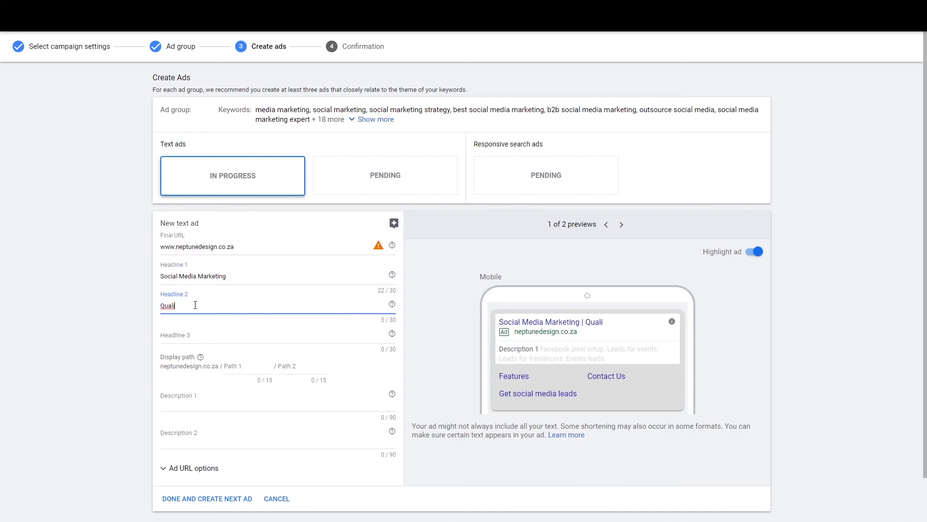
type("ty keads")
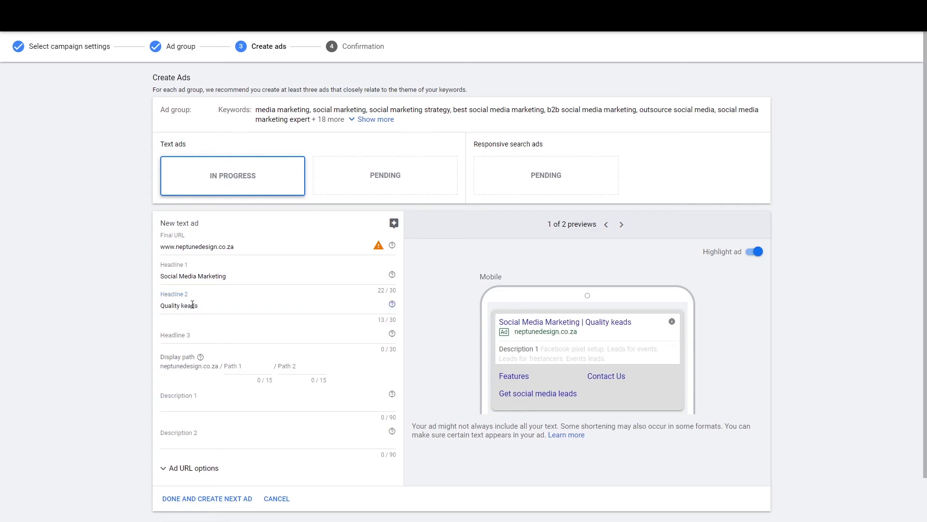
double_click(186, 304)
type("leads")
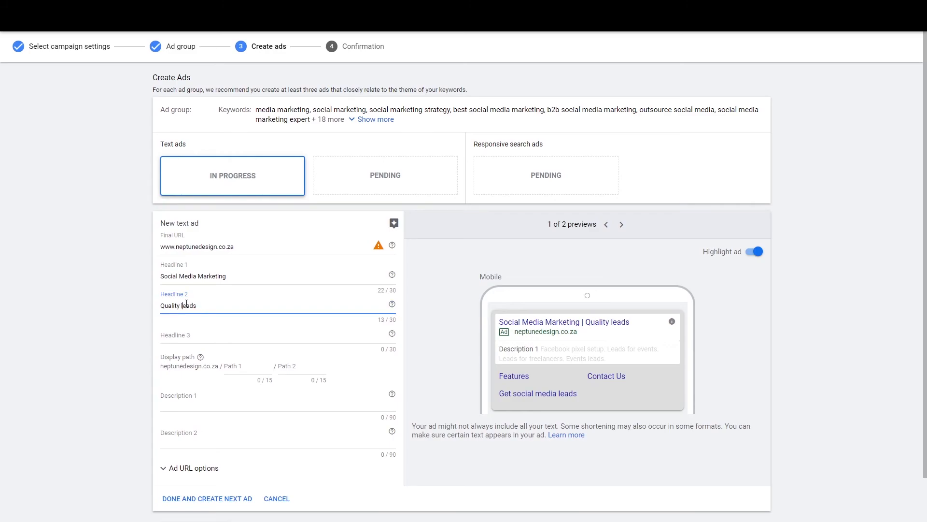
Step: Enter 'Leads for your business' as Headline 3
left_click(197, 344)
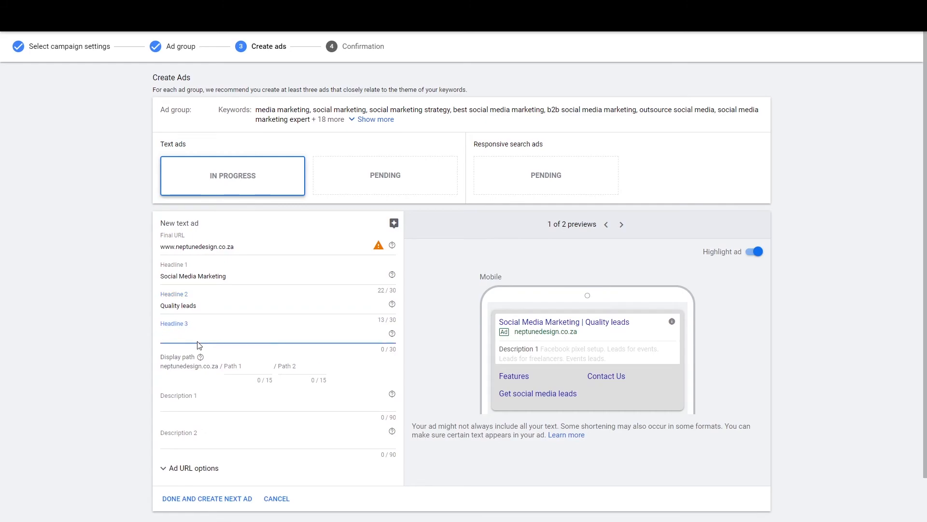
type("Leads for u")
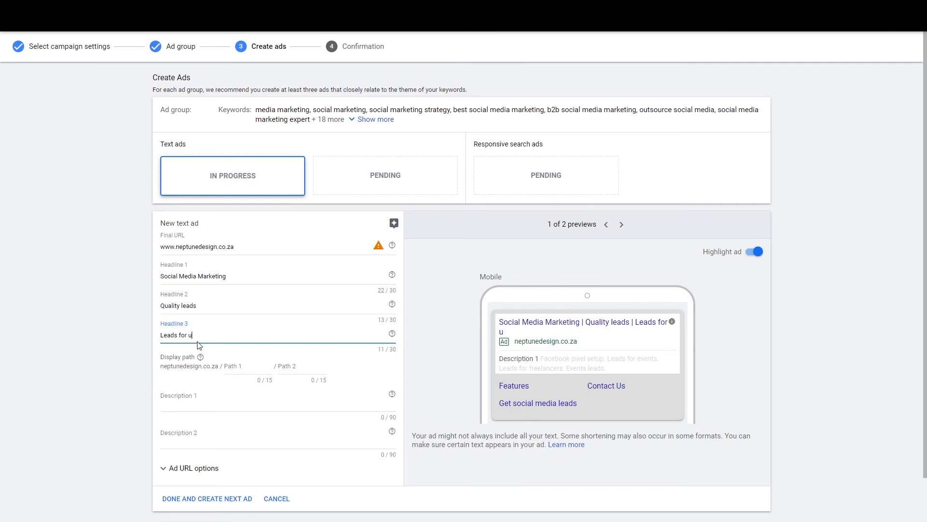
key("BackSpace")
type("your business")
left_click(197, 345)
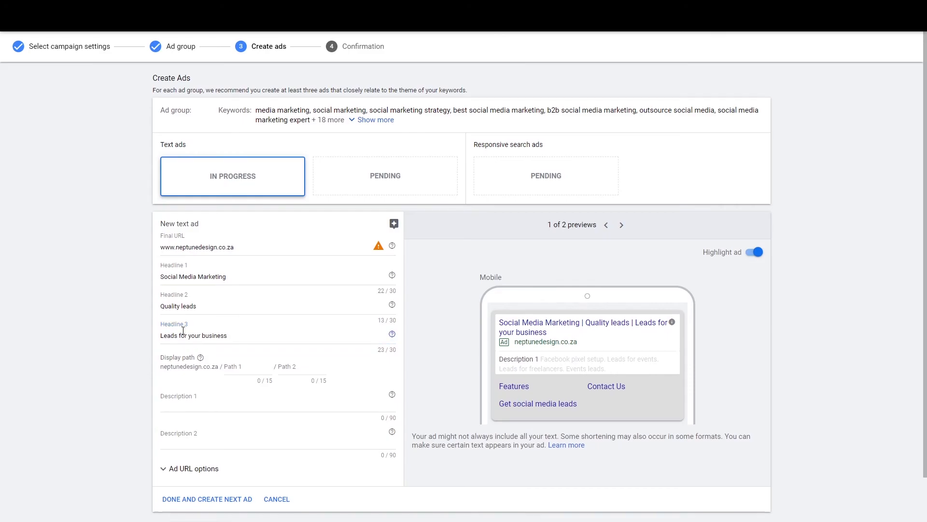
Step: Write Description 1: 'Get 50 quality leads for your business every month with a money back gaurantee.'
scroll(191, 399, "down", 1)
left_click(209, 352)
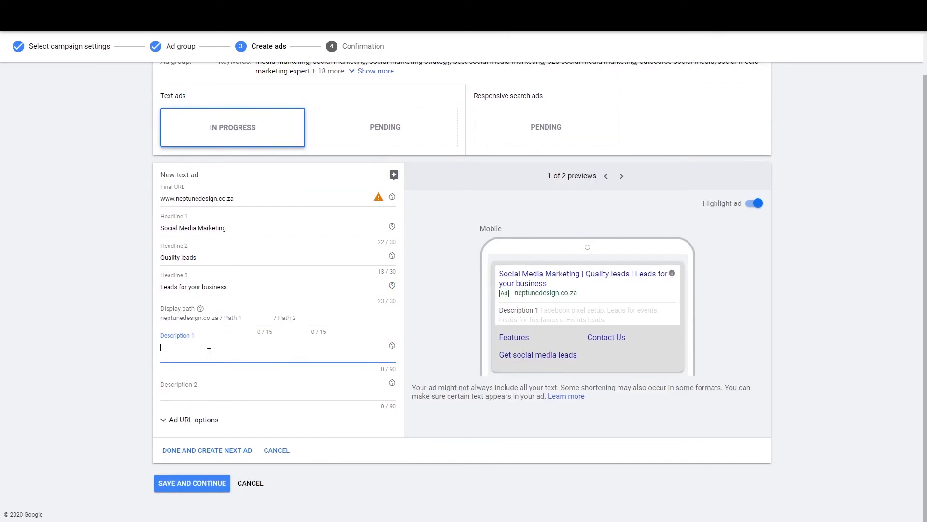
type("Get 50 quality leads foryour")
key("BackSpace")
key("BackSpace")
key("BackSpace")
key("BackSpace")
key("BackSpace")
type("your")
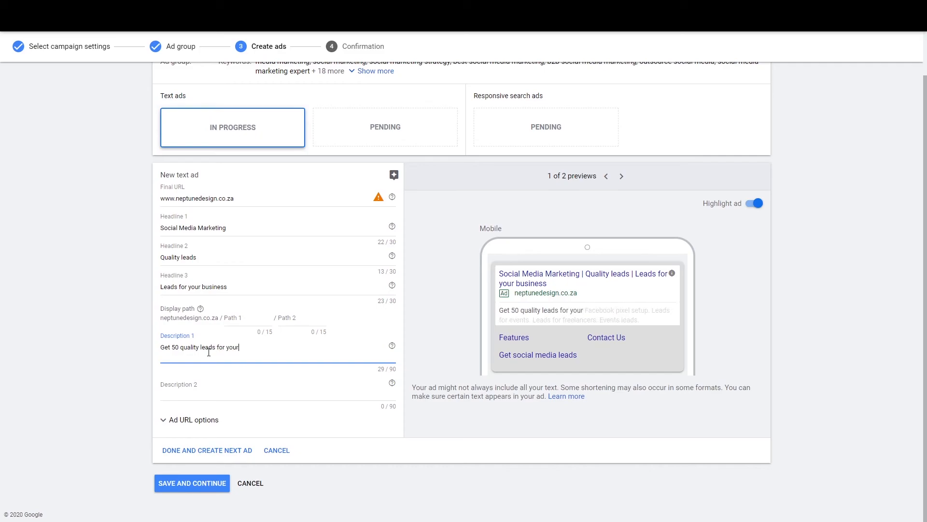
type(" busi")
type("e")
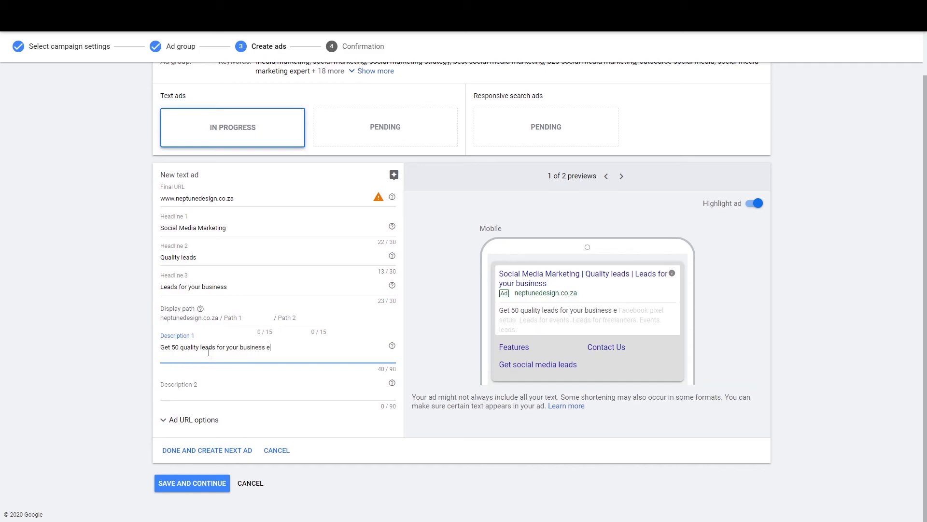
type("very moneth")
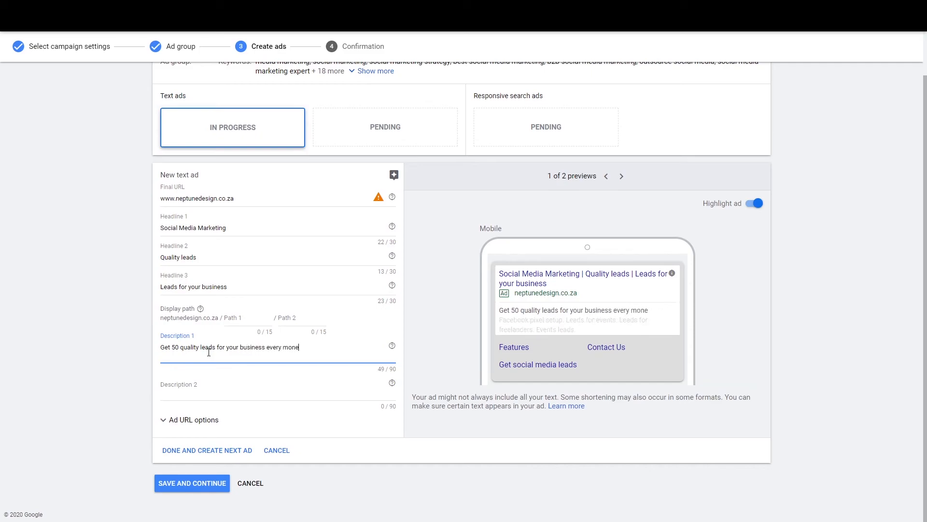
key("BackSpace")
key("BackSpace")
key("BackSpace")
type("th with a money back ga")
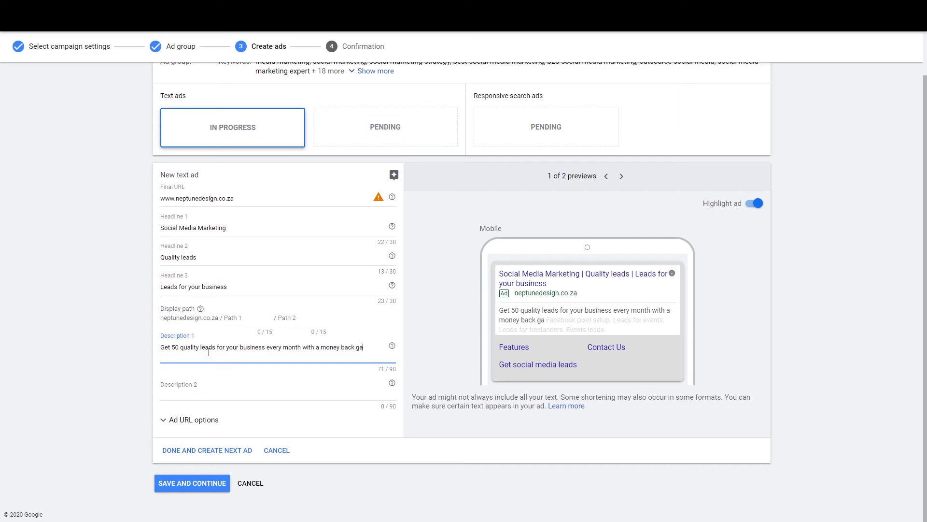
type("urantee.")
left_click(128, 318)
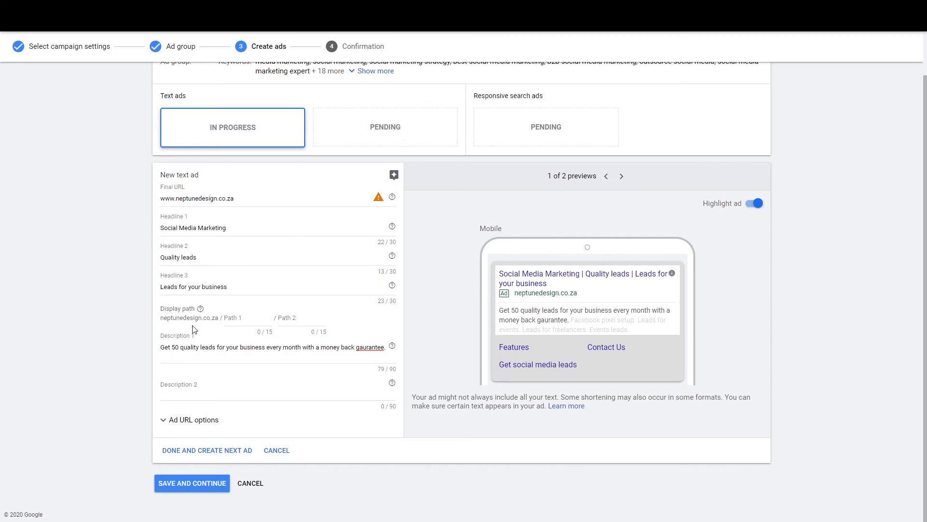
left_click(201, 388)
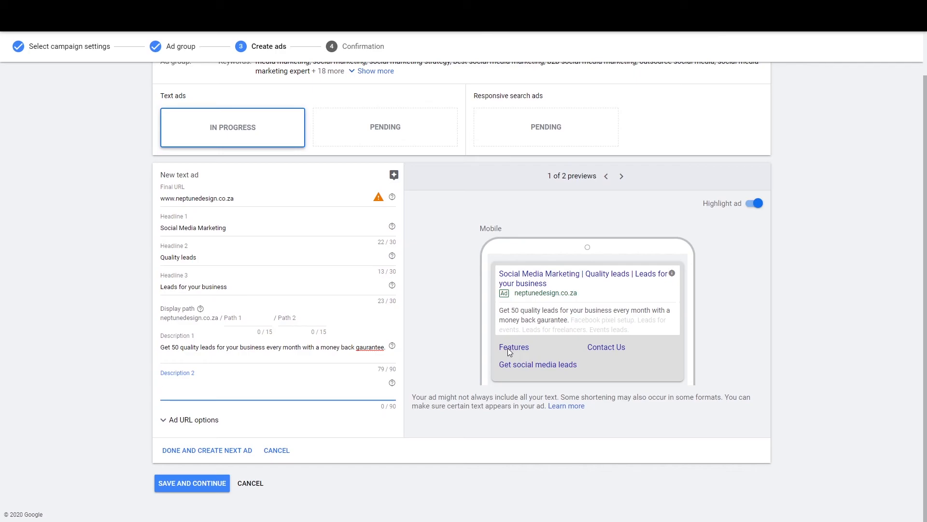
left_click(627, 179)
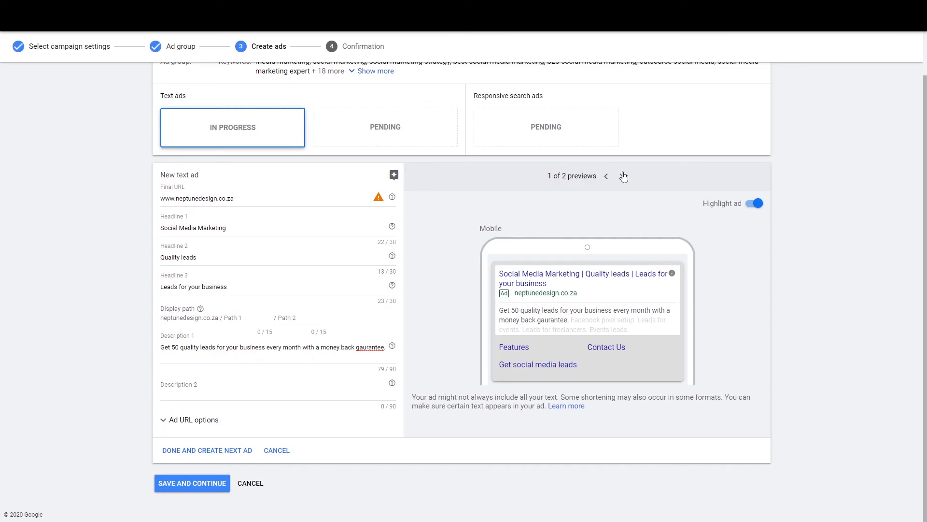
left_click(623, 177)
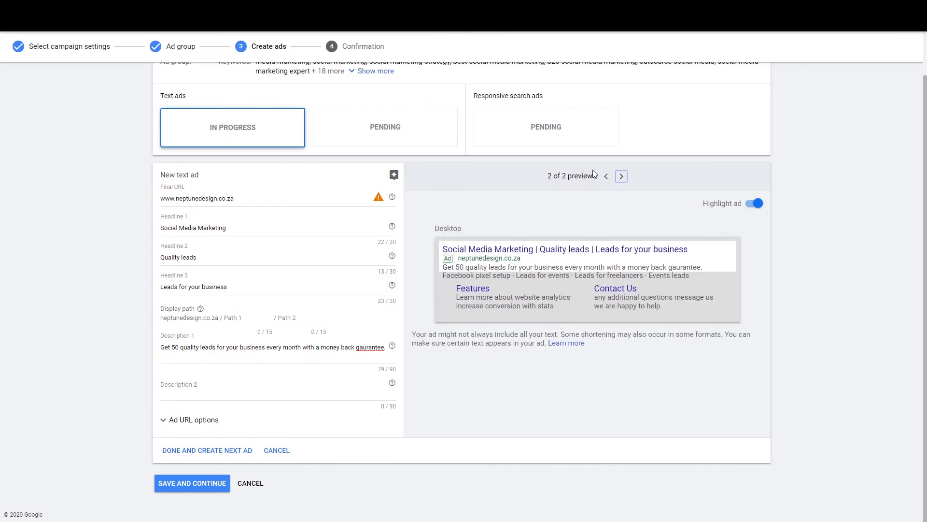
left_click(606, 176)
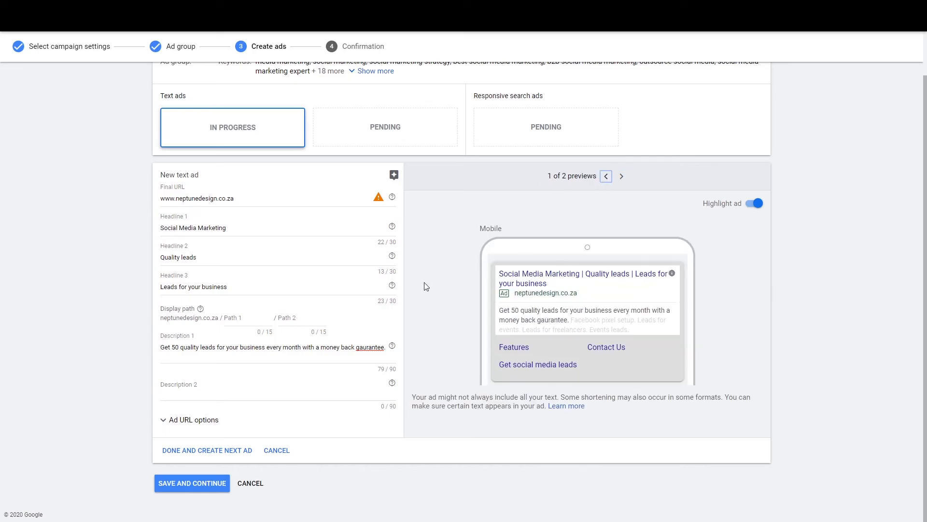
scroll(382, 333, "up", 1)
scroll(404, 330, "down", 1)
scroll(397, 207, "up", 1)
scroll(335, 260, "down", 1)
scroll(236, 290, "up", 1)
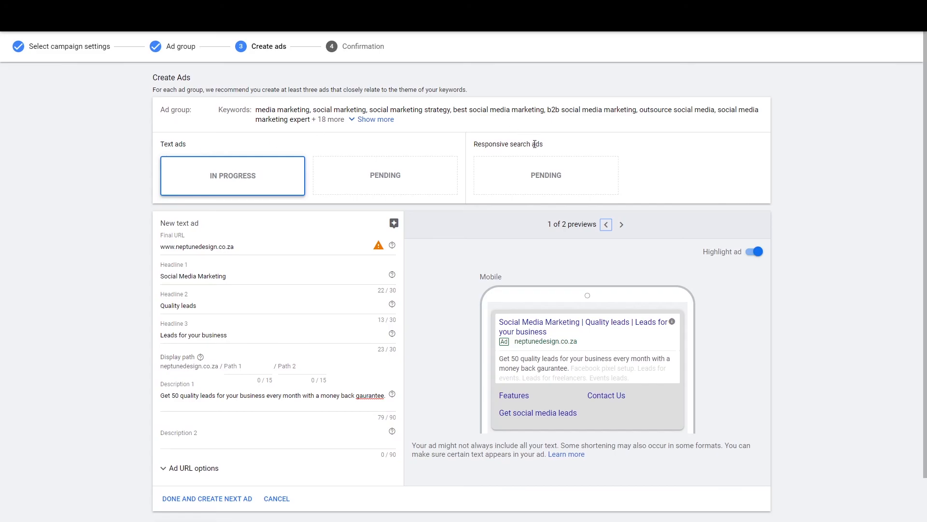
left_click(496, 151)
left_click_drag(156, 144, 215, 155)
left_click(517, 178)
scroll(308, 228, "down", 1)
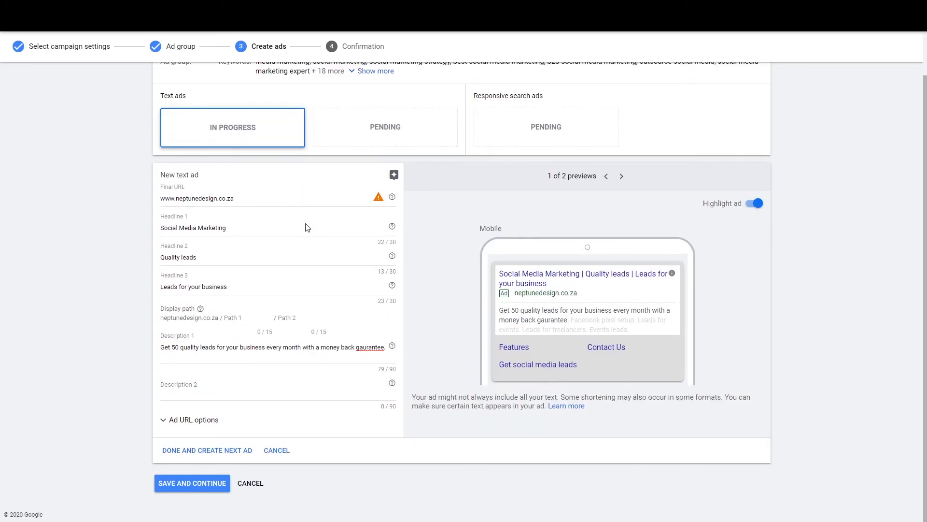
scroll(307, 227, "up", 1)
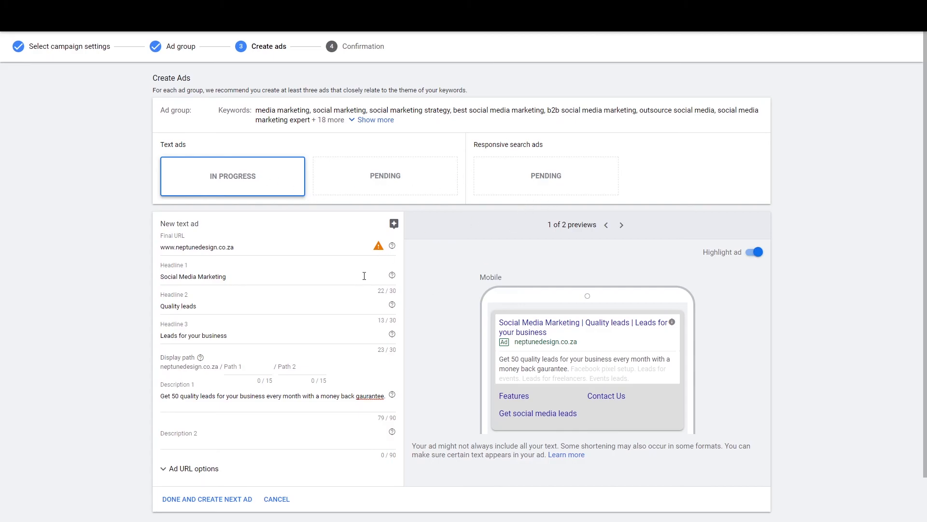
scroll(362, 287, "down", 2)
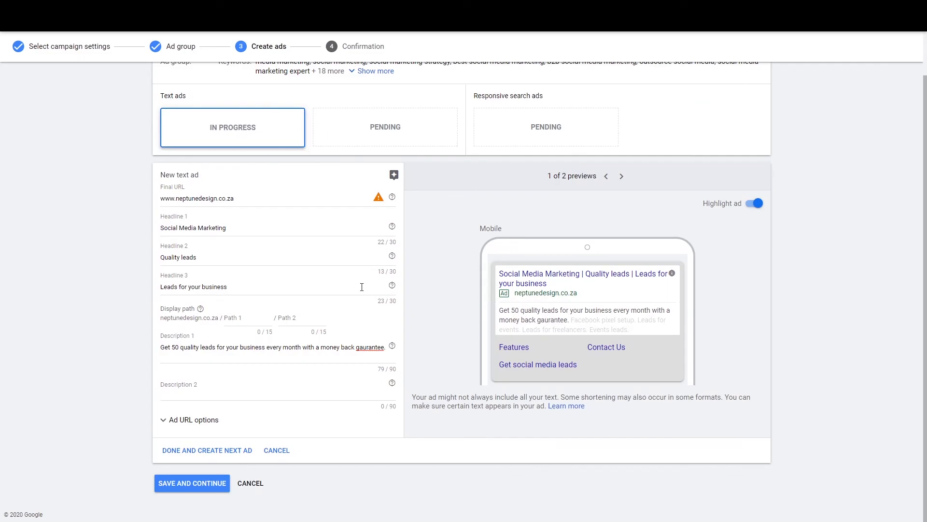
scroll(362, 286, "up", 2)
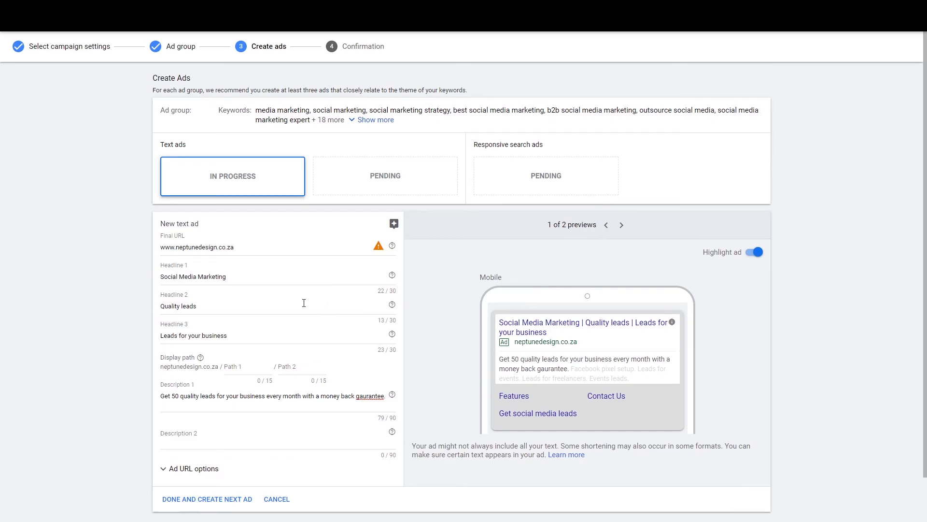
scroll(286, 325, "down", 2)
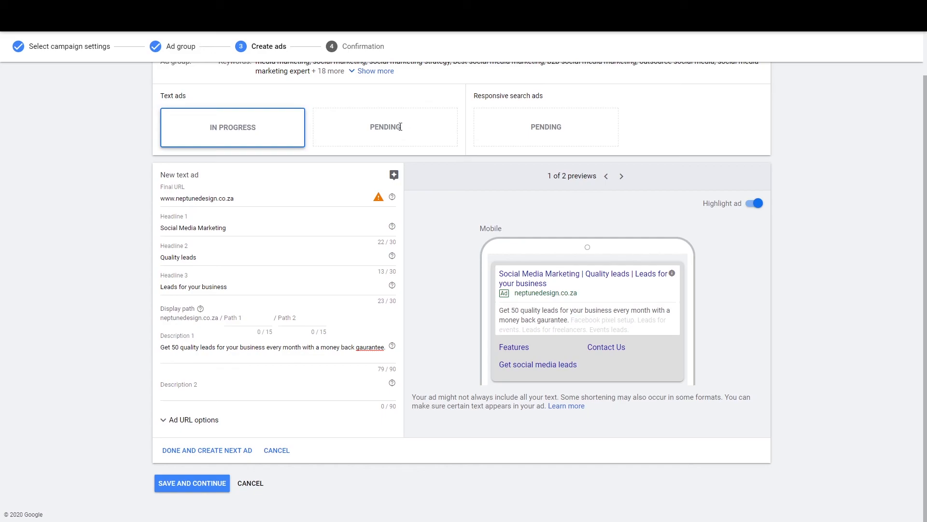
left_click_drag(245, 199, 99, 195)
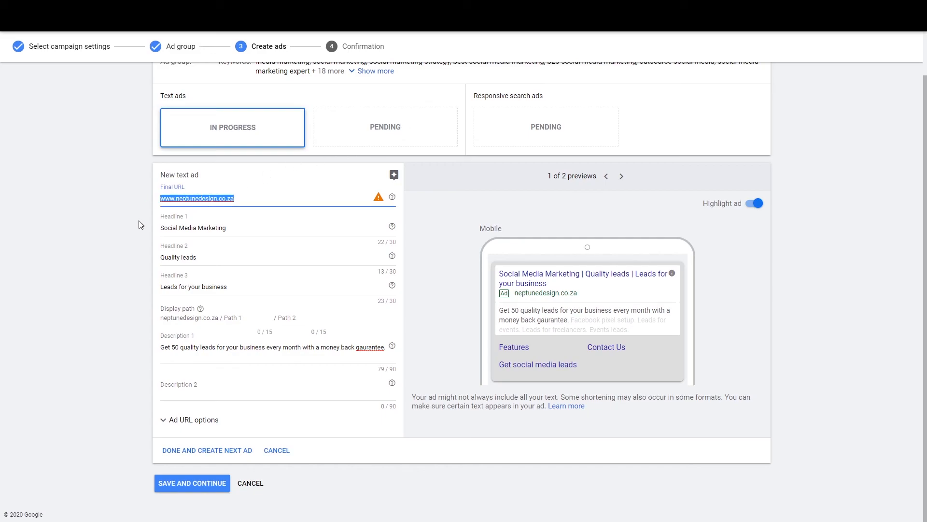
left_click(179, 199)
left_click_drag(246, 199, 63, 202)
key("Left")
type("https://")
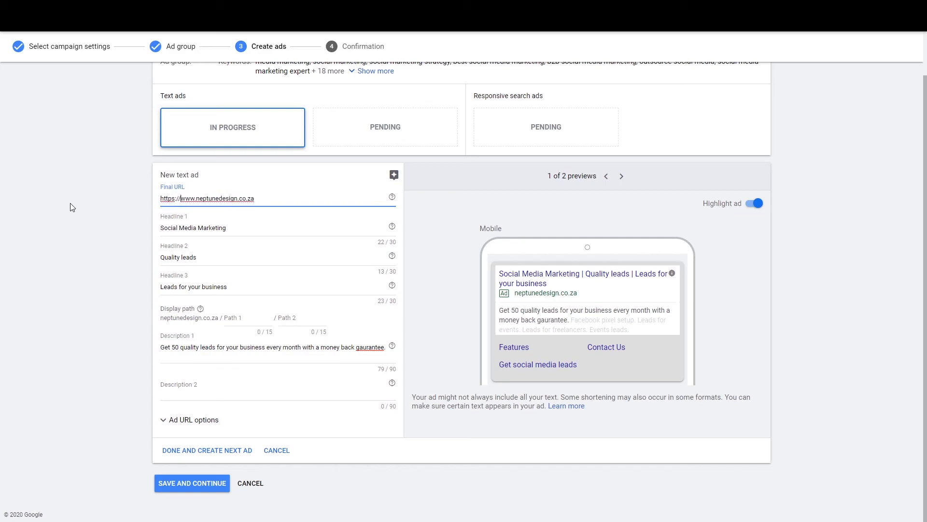
left_click(294, 198)
left_click(393, 463)
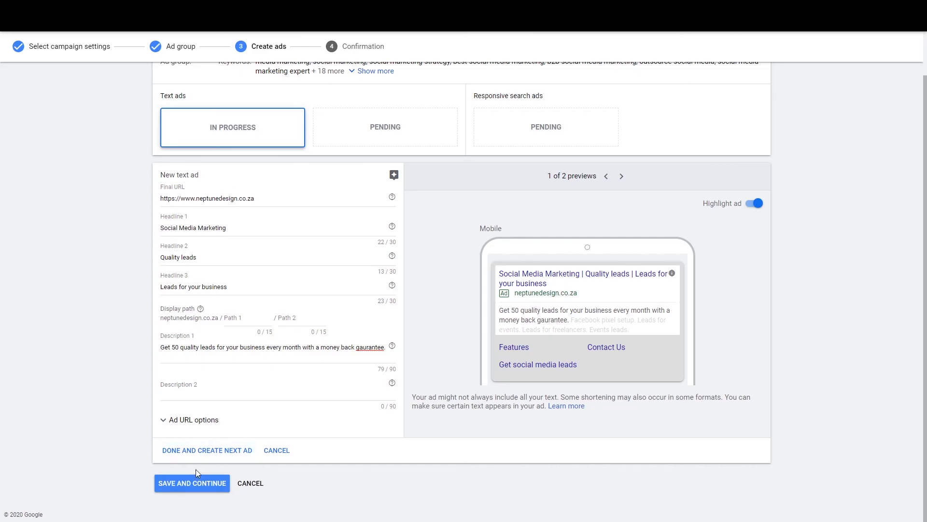
Step: Save the ad and continue to the finished Youtube Campaign 2 overview
left_click(190, 483)
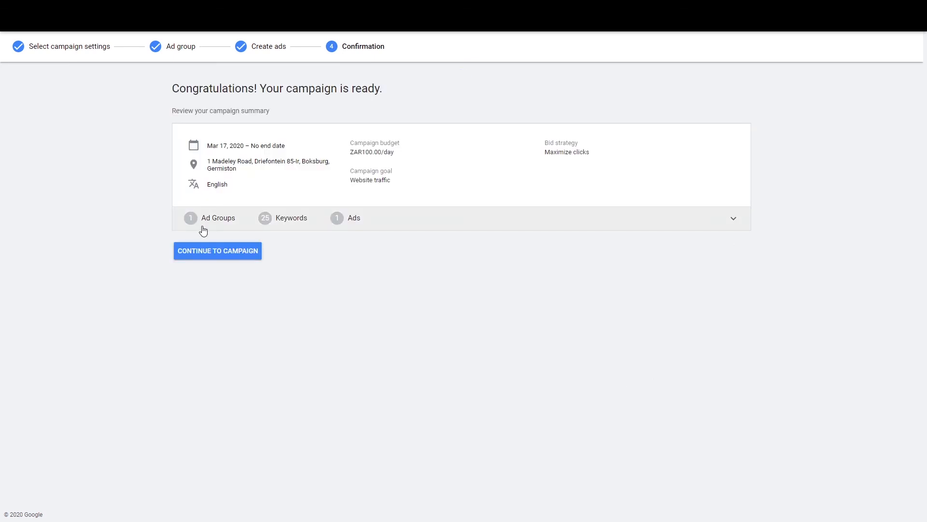
left_click(201, 252)
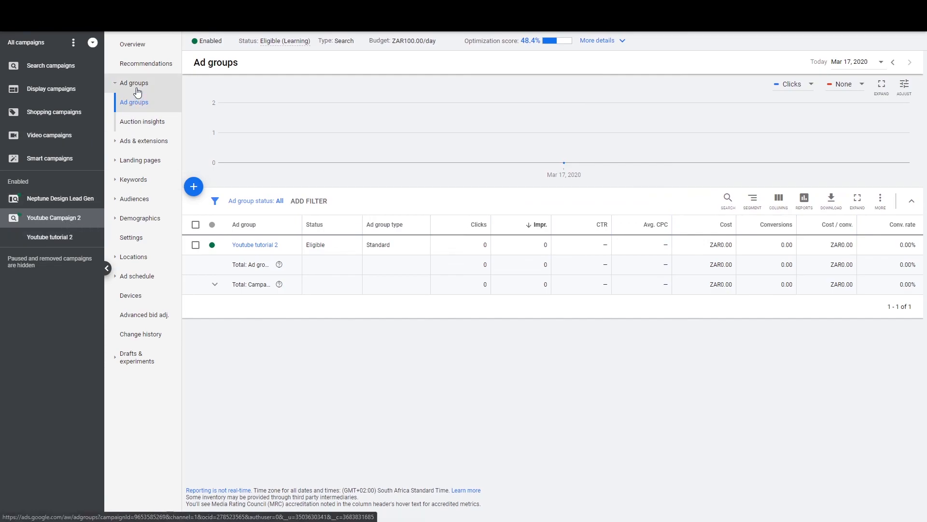
Step: Open Ads & extensions to see the Social Media Marketing ad under review
left_click(141, 143)
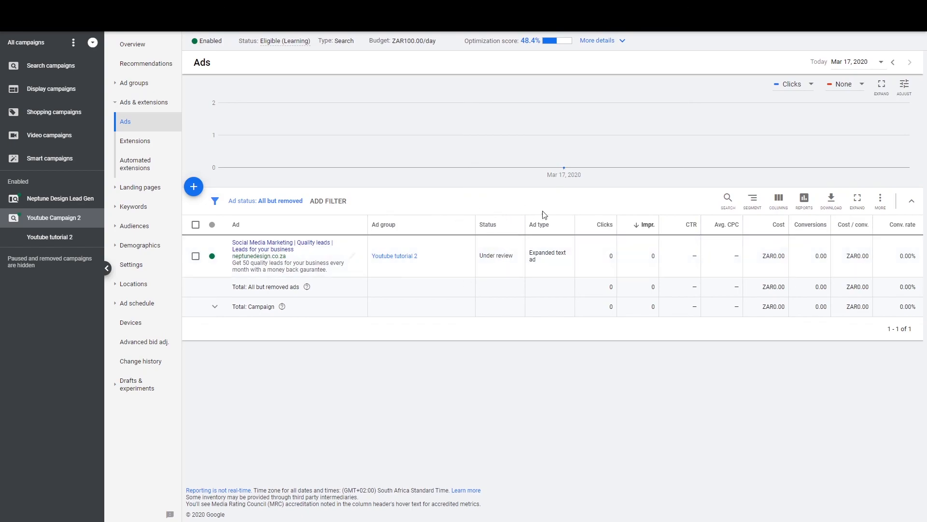
Step: Switch to the Neptune Design Lead Gen campaign and view its six approved ads
left_click(43, 207)
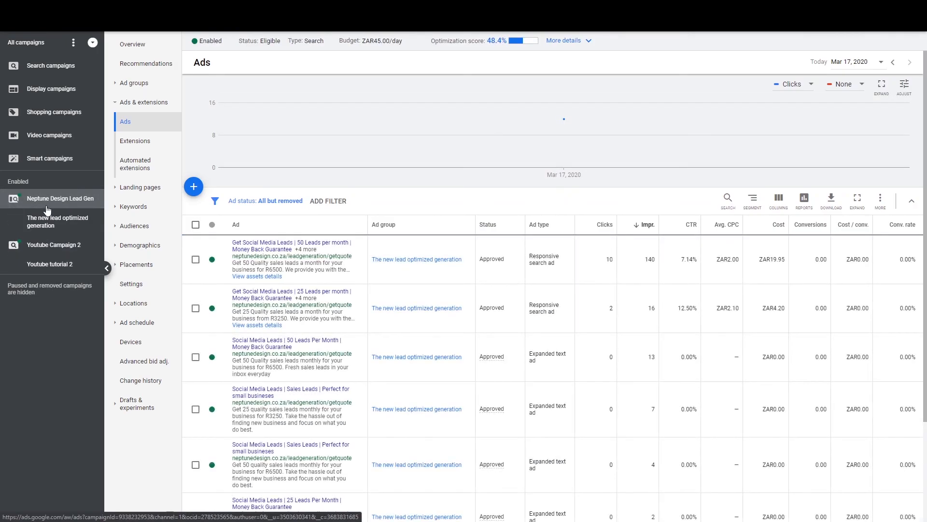
scroll(501, 272, "down", 3)
scroll(497, 284, "up", 3)
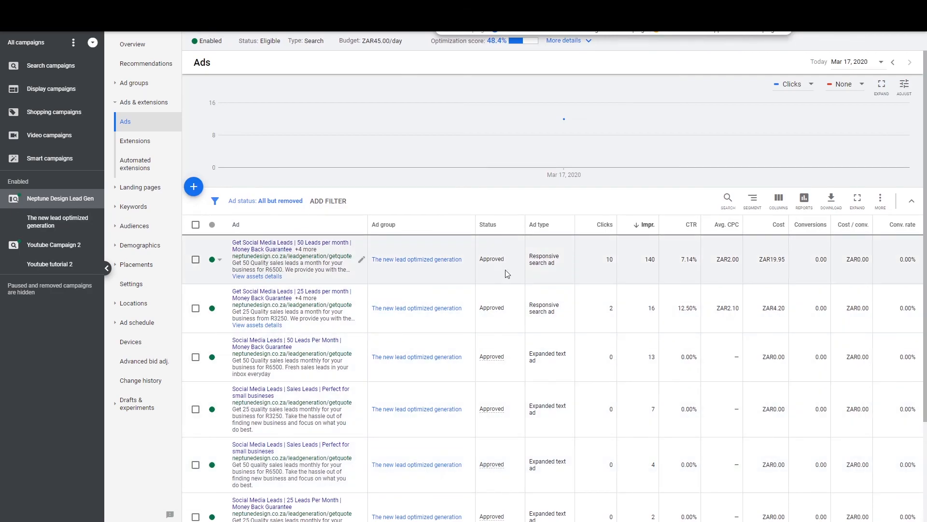